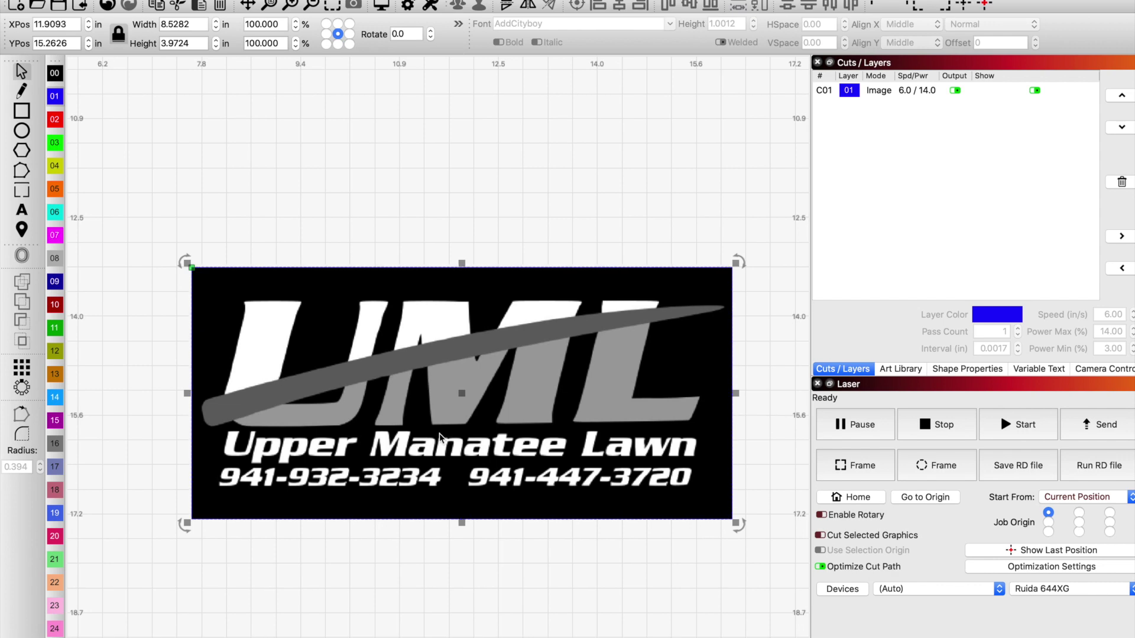
- Open Trace Image for the UML logo with Fade Image turned on
{"action": "key", "text": "alt+t"}
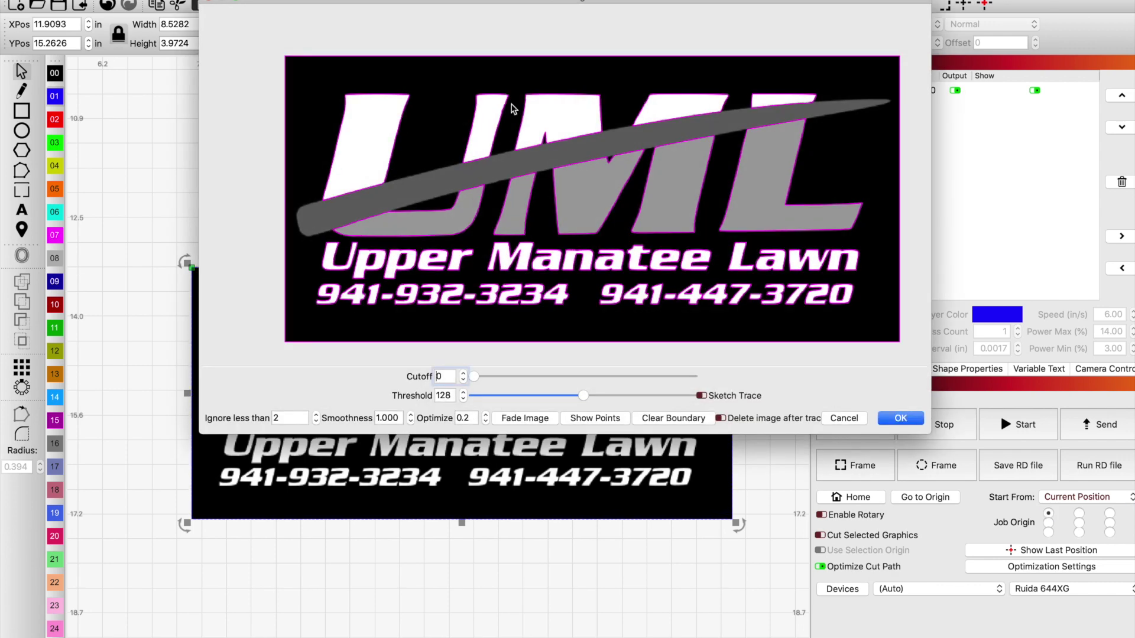
{"action": "left_click_drag", "start_coordinate": [509, 5], "coordinate": [430, 71]}
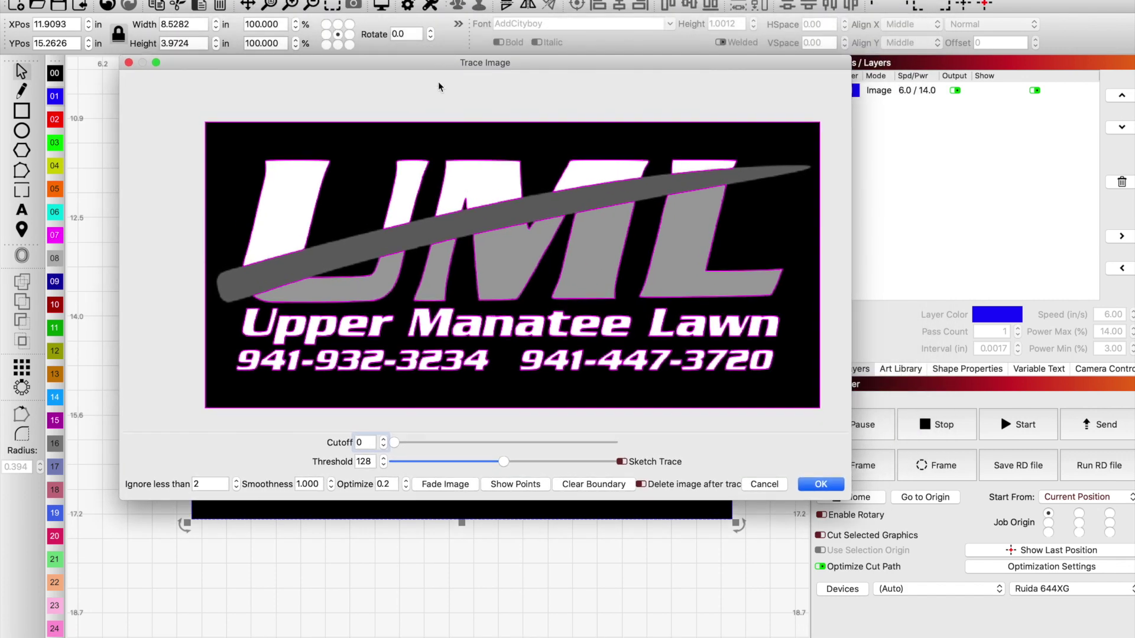
{"action": "left_click", "coordinate": [467, 484]}
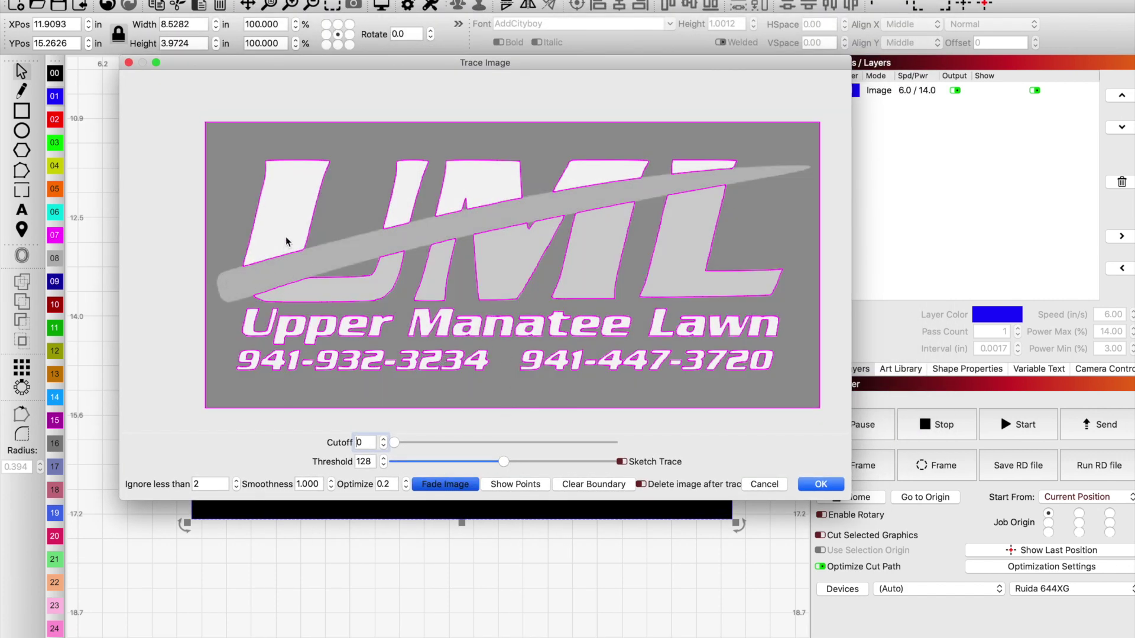
{"action": "scroll", "coordinate": [285, 237], "scroll_direction": "up", "scroll_amount": 2}
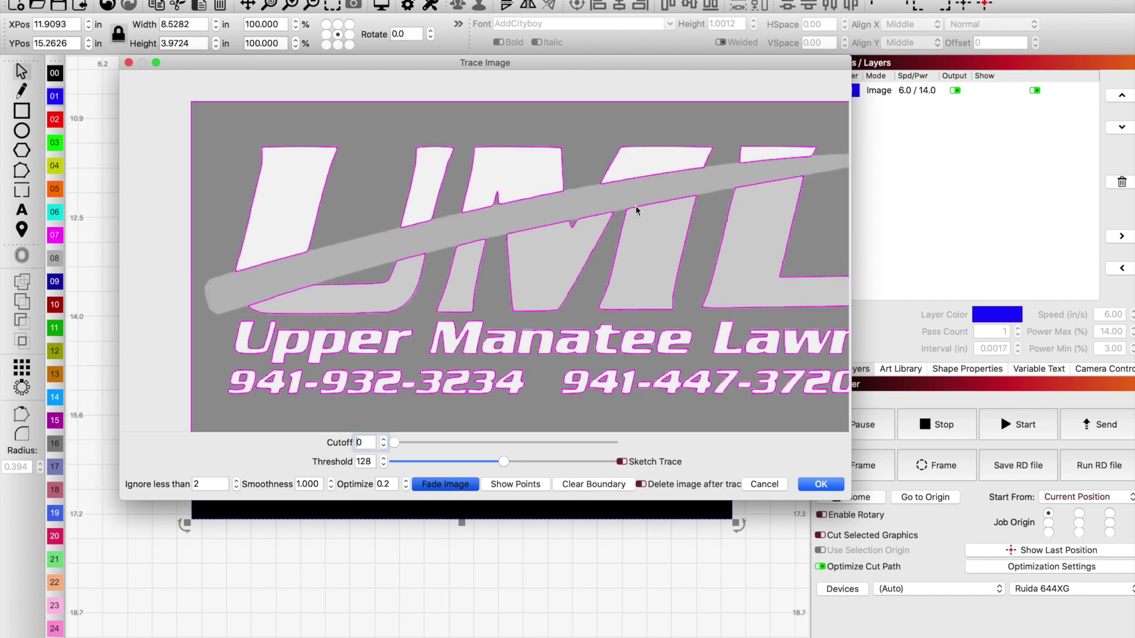
{"action": "scroll", "coordinate": [284, 281], "scroll_direction": "down", "scroll_amount": 1}
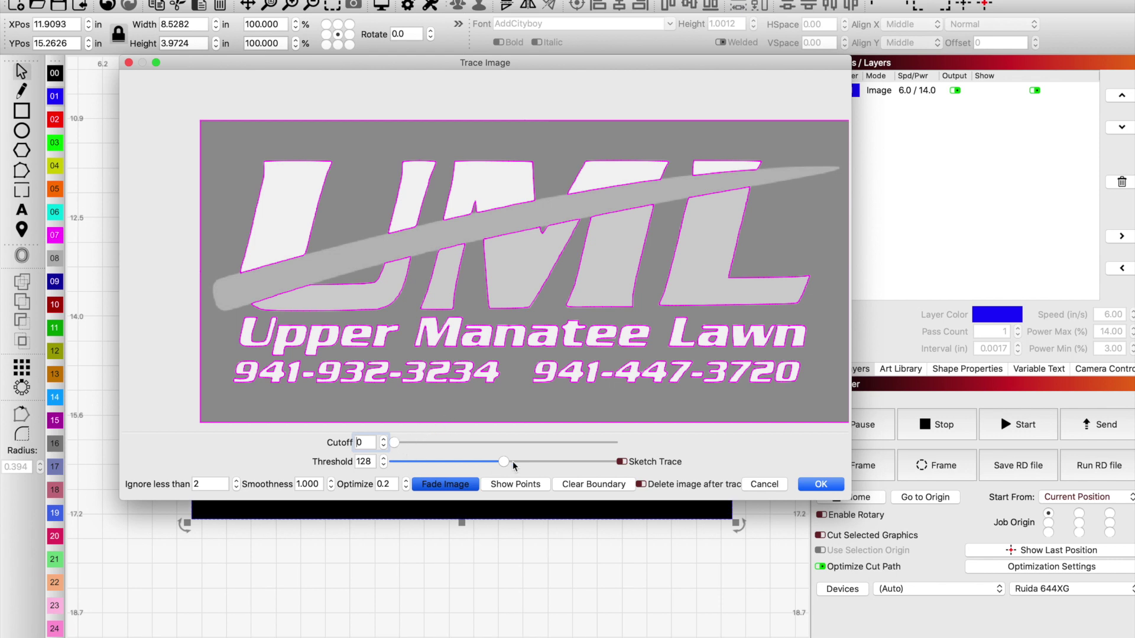
- Raise the trace threshold to 85 and create the outlines on a new line layer
{"action": "mouse_move", "coordinate": [506, 461]}
{"action": "left_mouse_down"}
{"action": "mouse_move", "coordinate": [534, 461]}
{"action": "mouse_move", "coordinate": [463, 462]}
{"action": "left_mouse_up"}
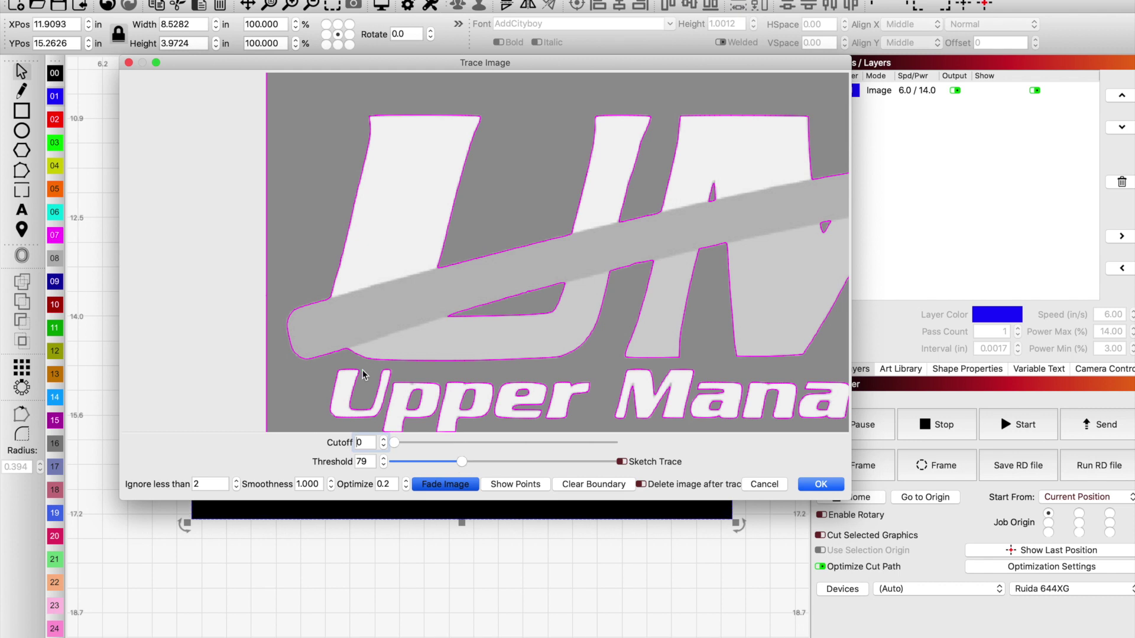
{"action": "scroll", "coordinate": [360, 371], "scroll_direction": "up", "scroll_amount": 3}
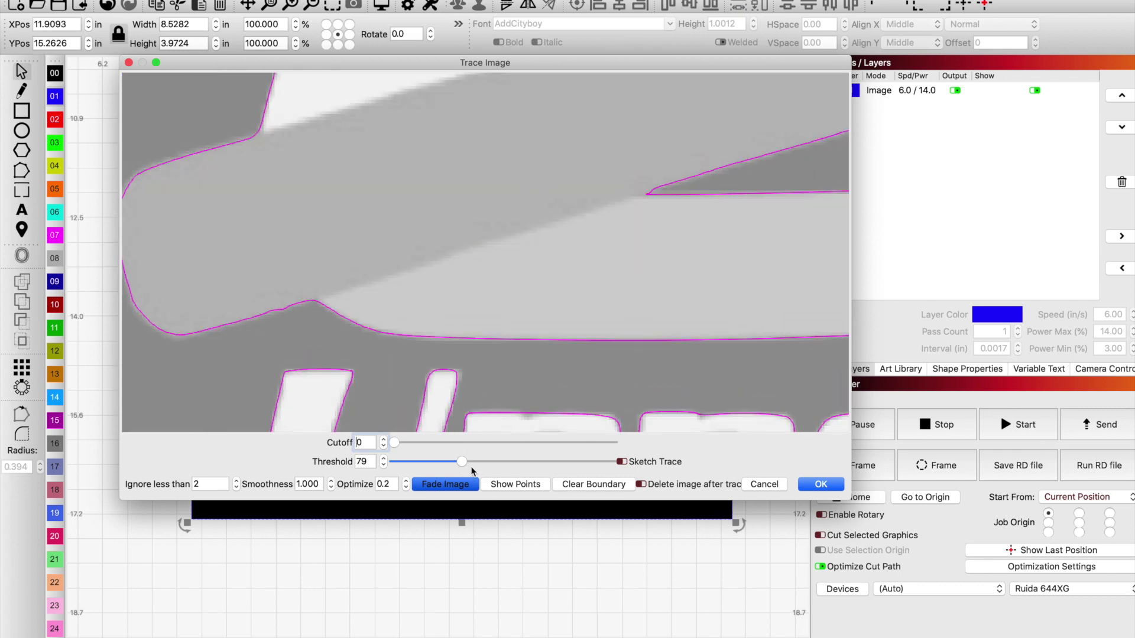
{"action": "left_click_drag", "start_coordinate": [464, 462], "coordinate": [468, 465]}
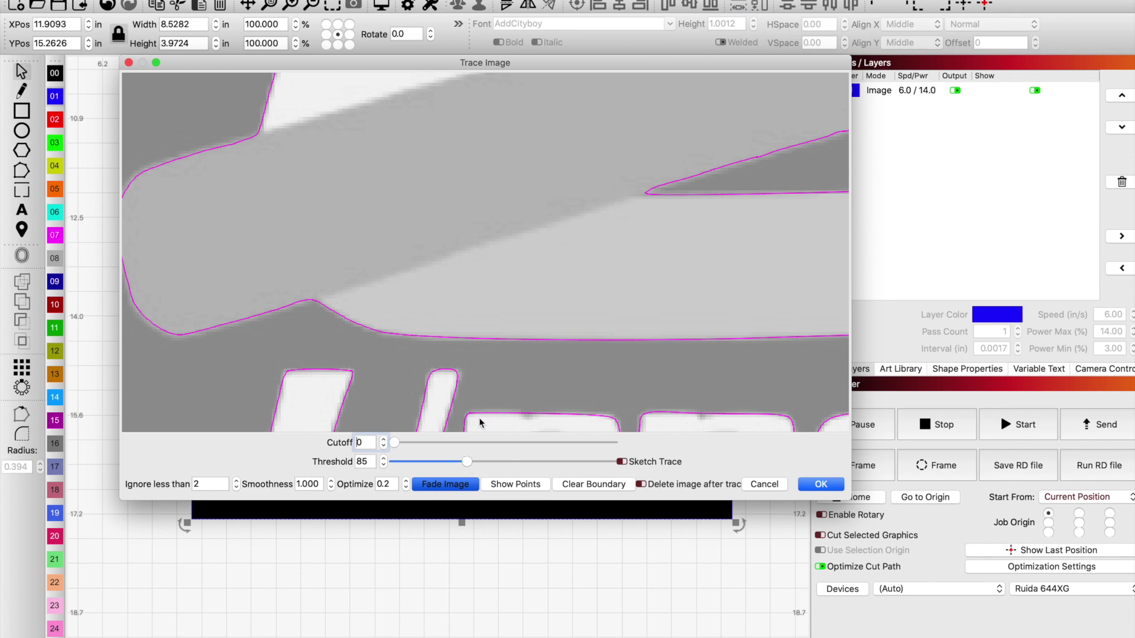
{"action": "scroll", "coordinate": [494, 342], "scroll_direction": "down", "scroll_amount": 2}
{"action": "scroll", "coordinate": [492, 345], "scroll_direction": "down", "scroll_amount": 1}
{"action": "scroll", "coordinate": [494, 342], "scroll_direction": "down", "scroll_amount": 4}
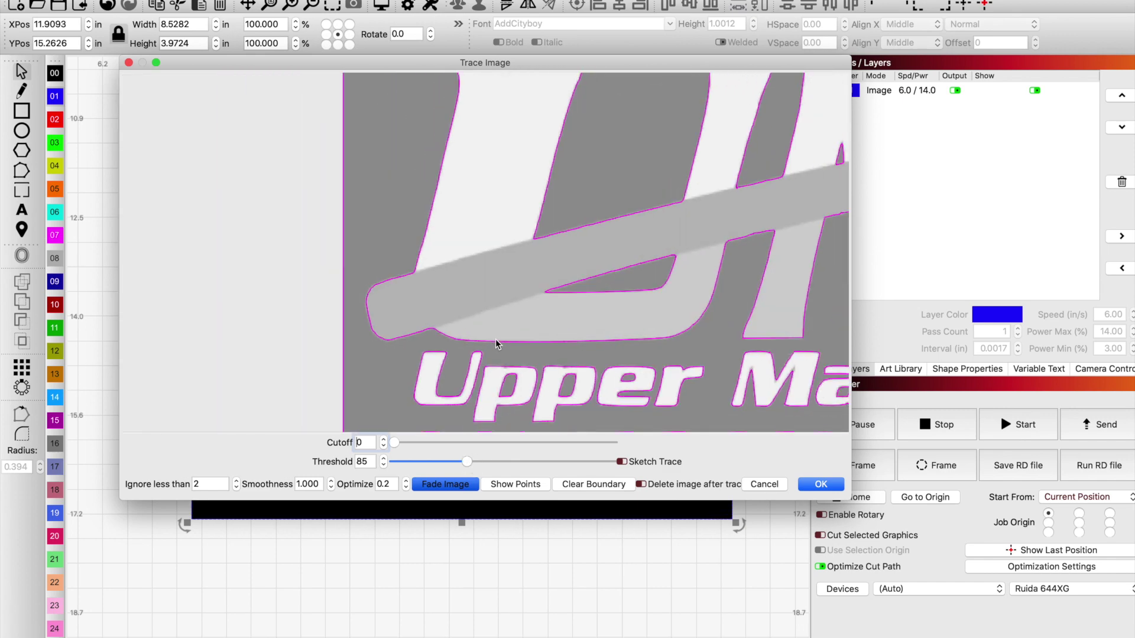
{"action": "scroll", "coordinate": [591, 319], "scroll_direction": "up", "scroll_amount": 1}
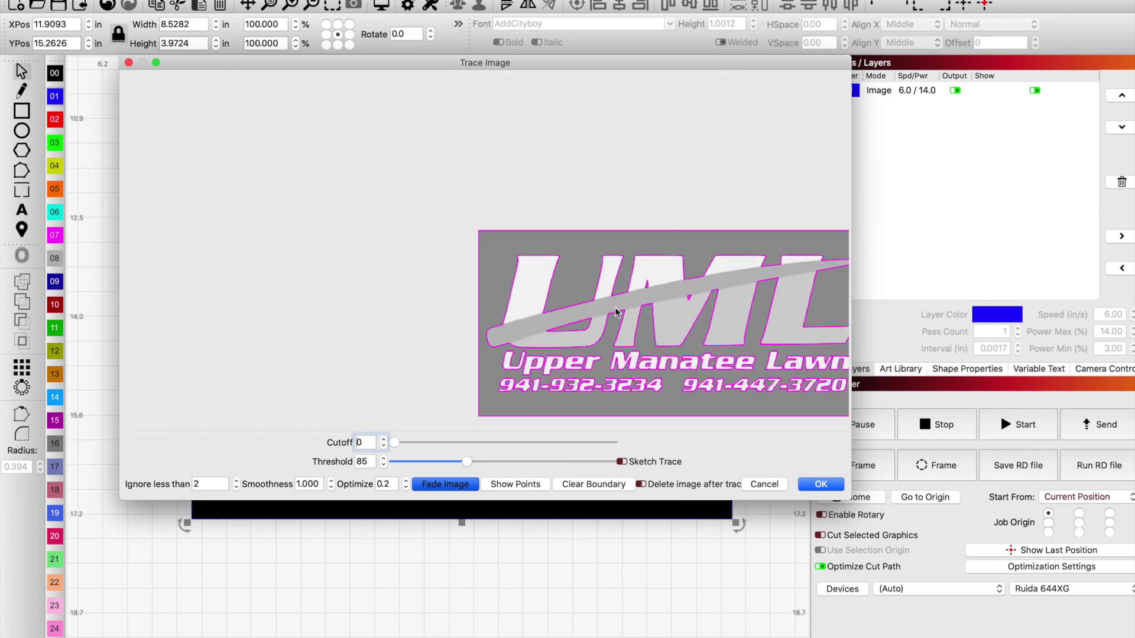
{"action": "scroll", "coordinate": [615, 314], "scroll_direction": "up", "scroll_amount": 1}
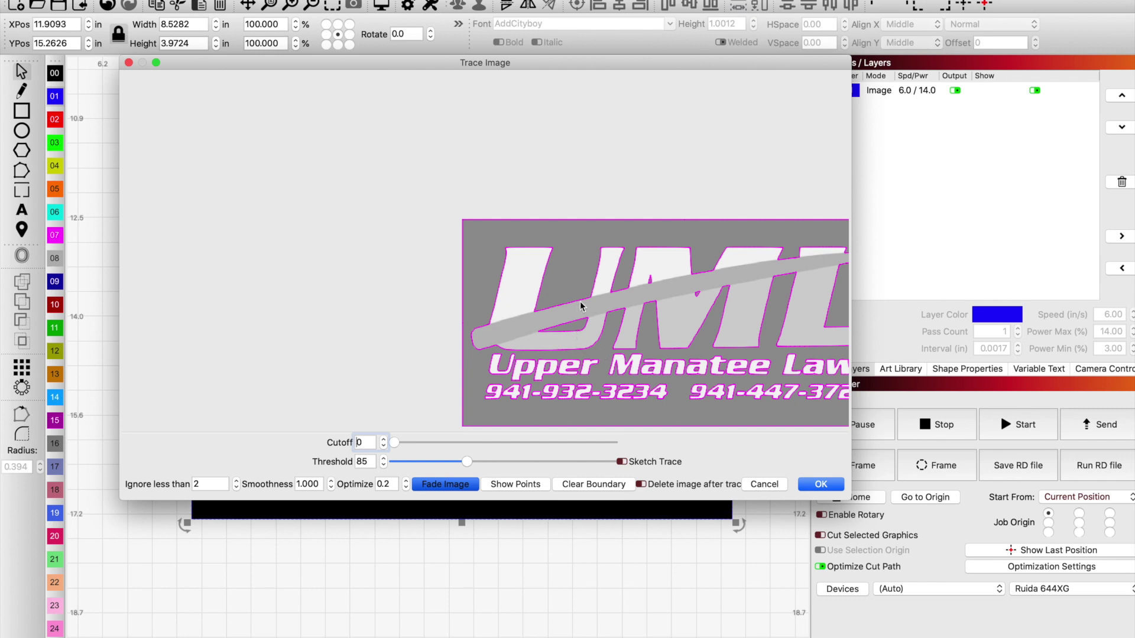
{"action": "left_click", "coordinate": [821, 485]}
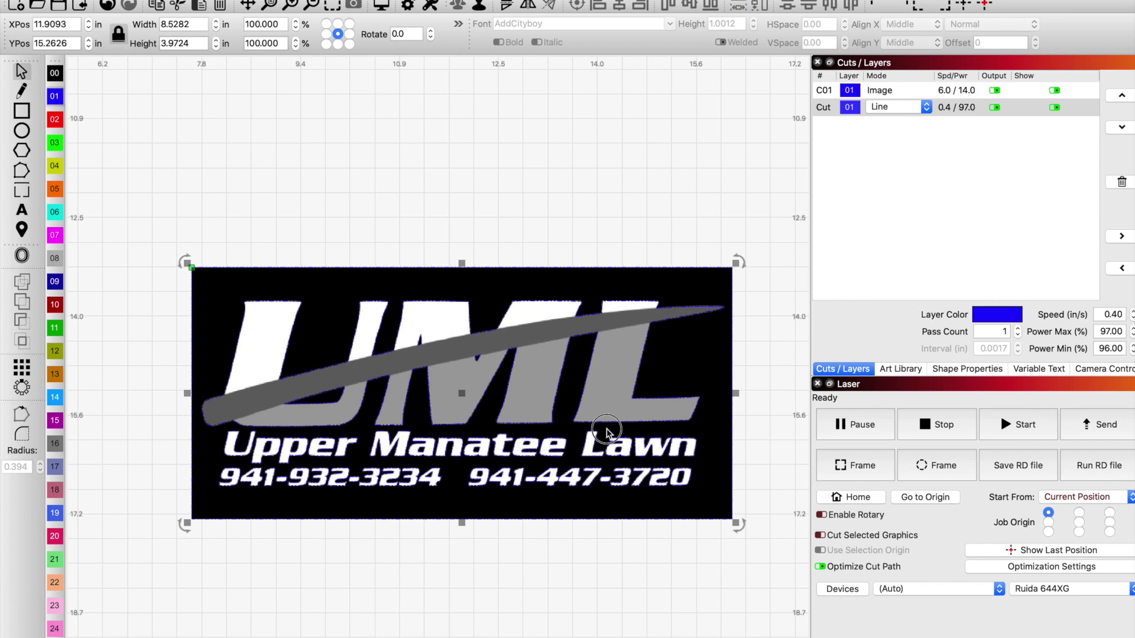
- Move the original image aside and put the traced outlines on fill layer 00
{"action": "mouse_move", "coordinate": [608, 414]}
{"action": "left_mouse_down"}
{"action": "mouse_move", "coordinate": [745, 255]}
{"action": "mouse_move", "coordinate": [680, 192]}
{"action": "left_mouse_up"}
{"action": "scroll", "coordinate": [680, 192], "scroll_direction": "down", "scroll_amount": 3}
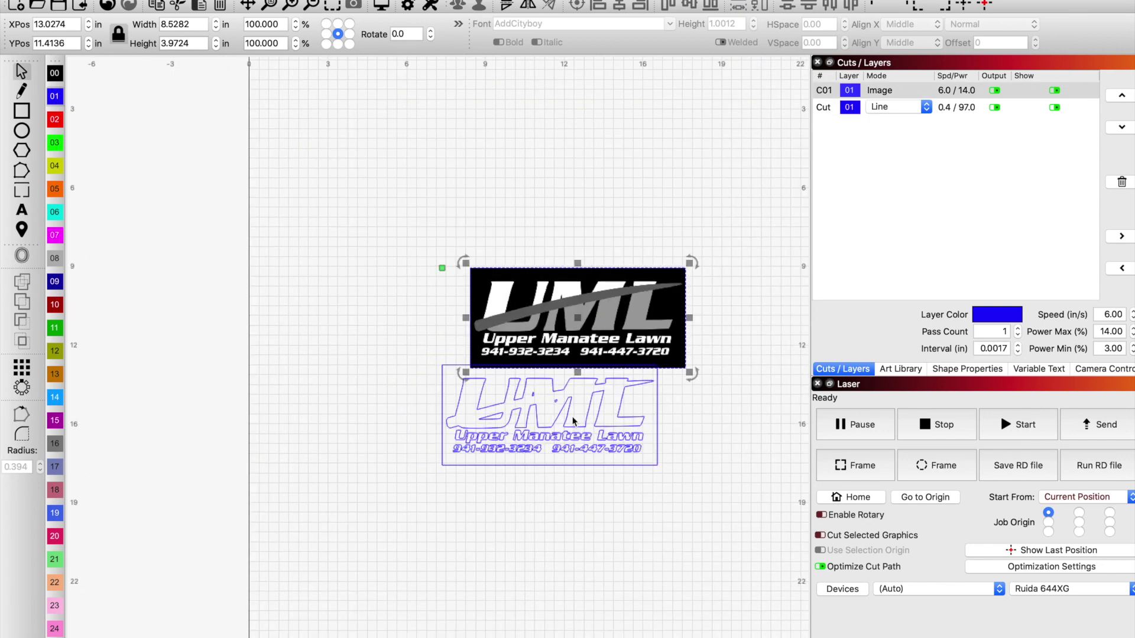
{"action": "left_click_drag", "start_coordinate": [594, 336], "coordinate": [509, 268]}
{"action": "mouse_move", "coordinate": [411, 343]}
{"action": "left_mouse_down"}
{"action": "mouse_move", "coordinate": [424, 367]}
{"action": "mouse_move", "coordinate": [707, 500]}
{"action": "left_mouse_up"}
{"action": "left_click", "coordinate": [55, 73]}
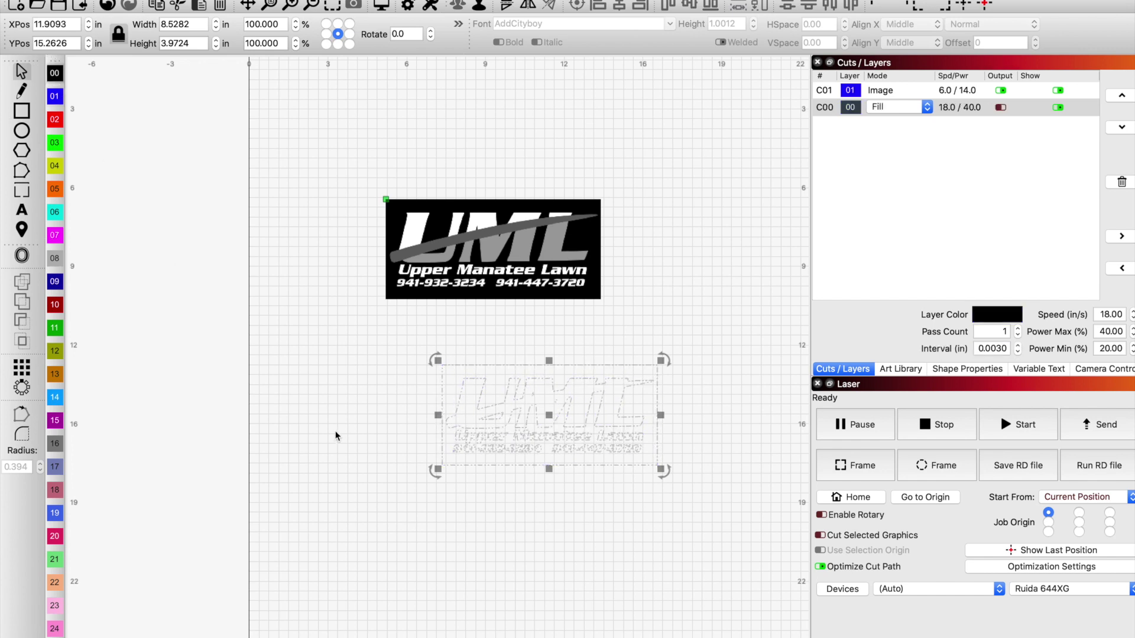
{"action": "left_click", "coordinate": [337, 435]}
{"action": "left_click", "coordinate": [553, 428]}
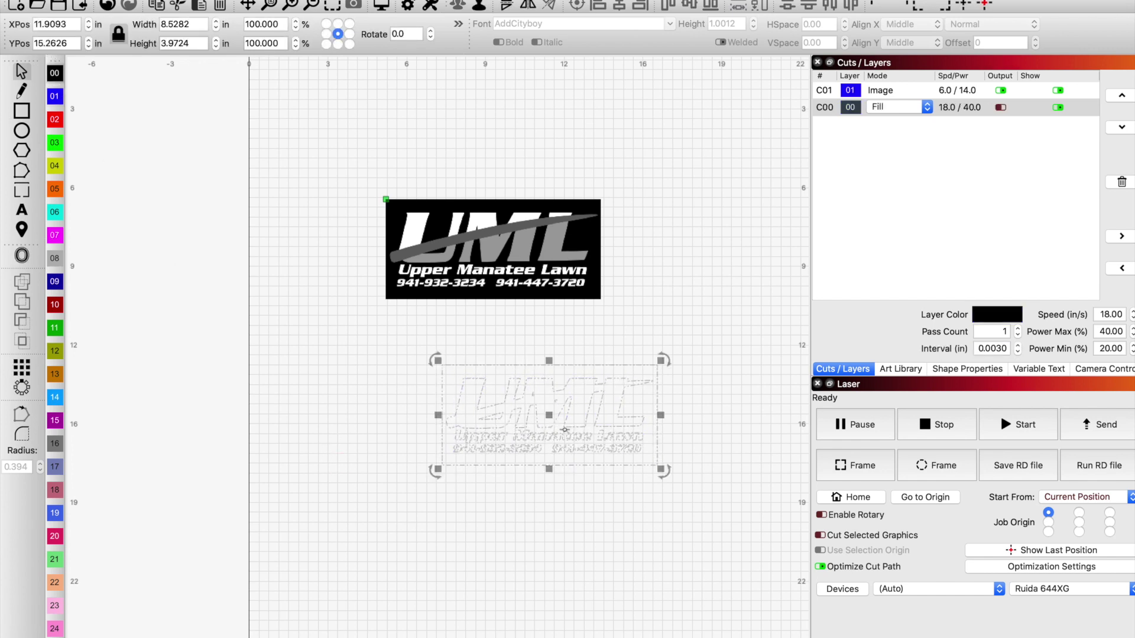
- Turn output on for fill layer C00 and off for image layer C01
{"action": "left_click", "coordinate": [995, 110]}
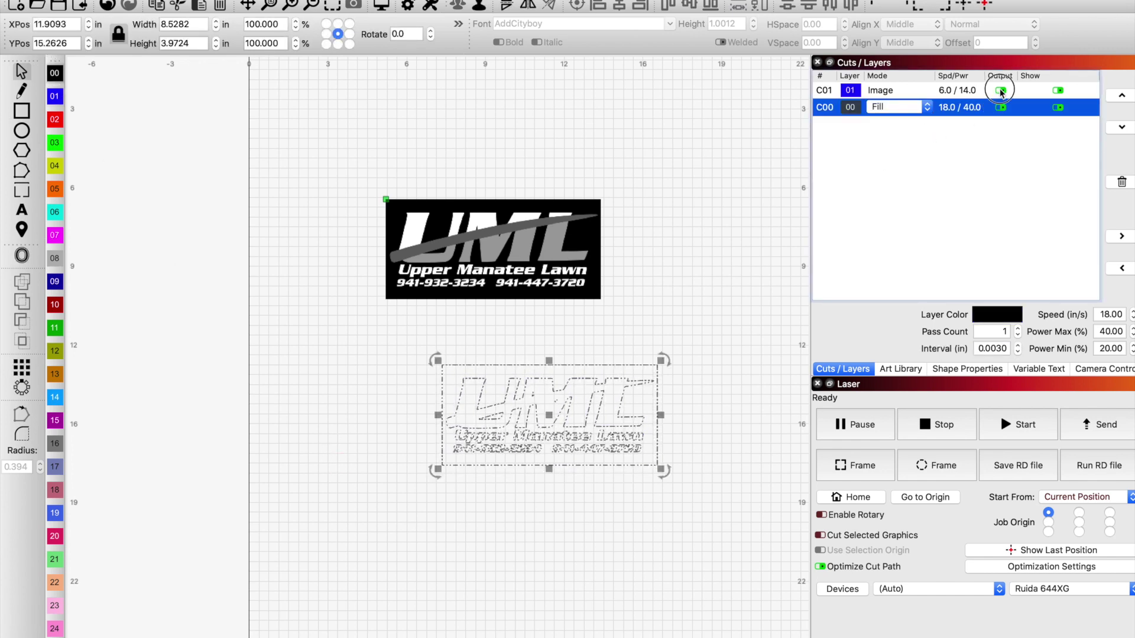
{"action": "left_click", "coordinate": [1000, 90]}
{"action": "left_click", "coordinate": [624, 313]}
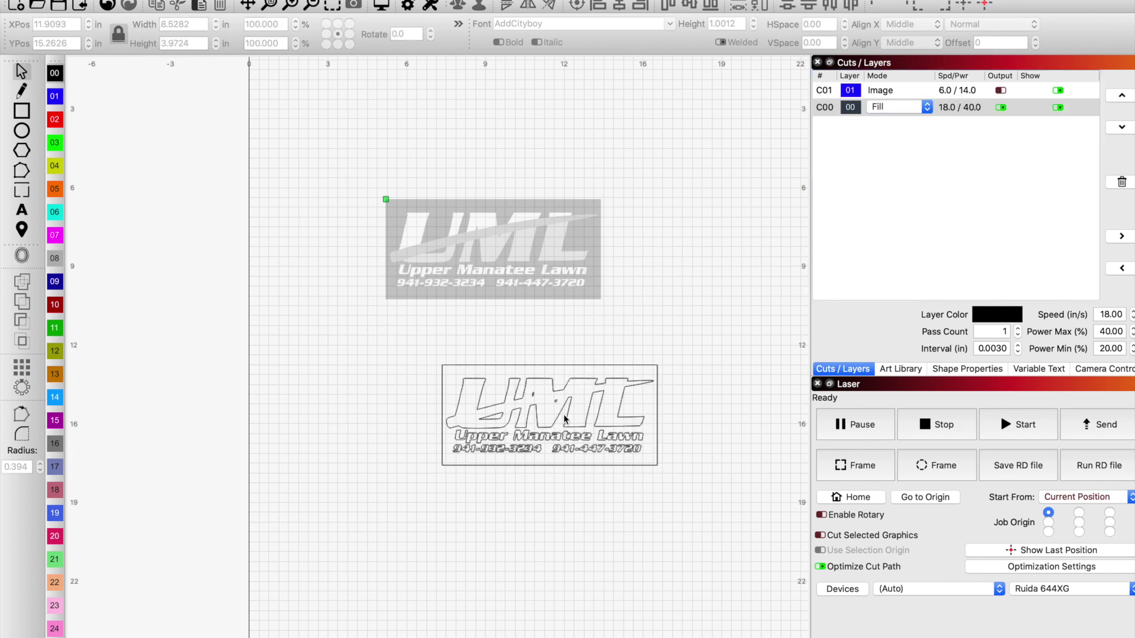
- Ungroup the traced logo outlines
{"action": "left_click", "coordinate": [644, 366]}
{"action": "right_click", "coordinate": [645, 366]}
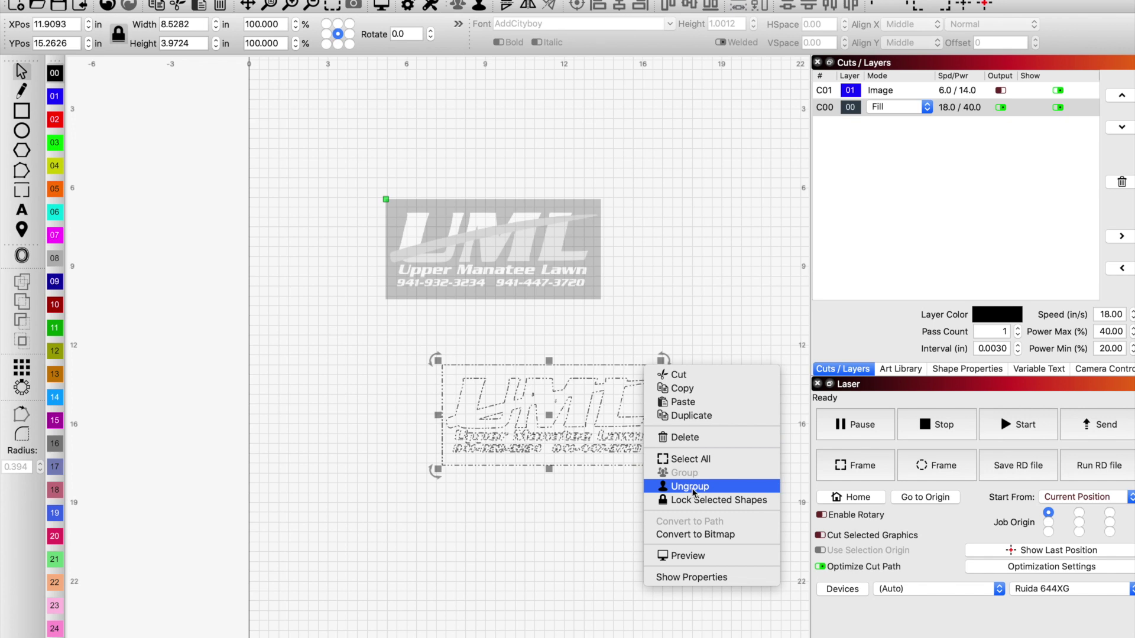
{"action": "left_click", "coordinate": [690, 487]}
- Delete the rectangular border around the logo and preview the engraving
{"action": "left_click", "coordinate": [617, 489]}
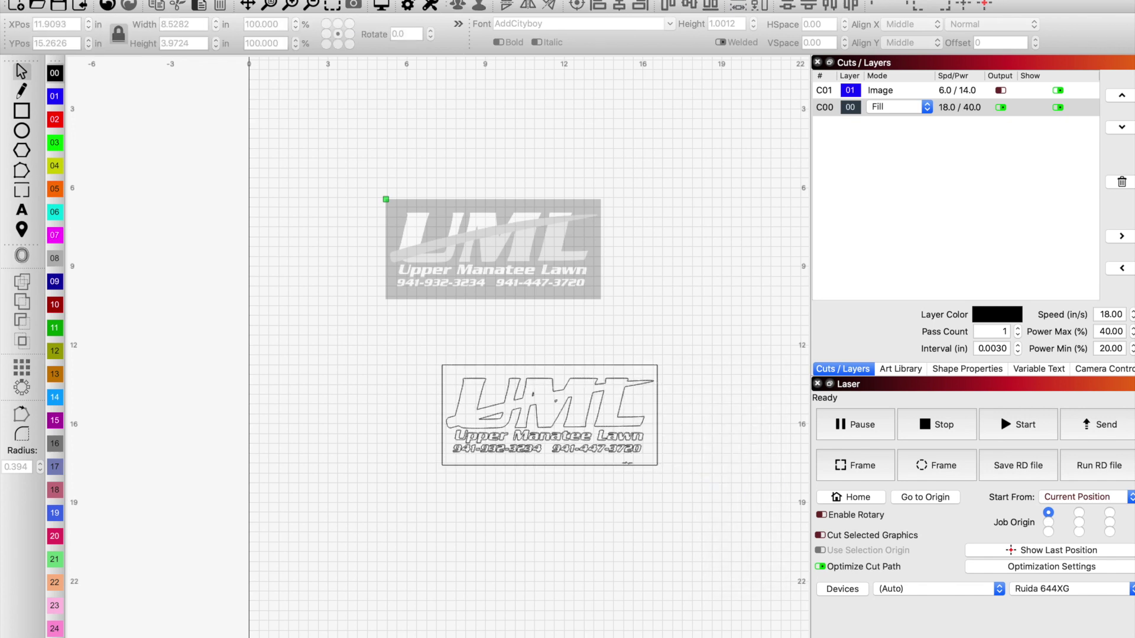
{"action": "left_click", "coordinate": [627, 466]}
{"action": "key", "text": "Delete"}
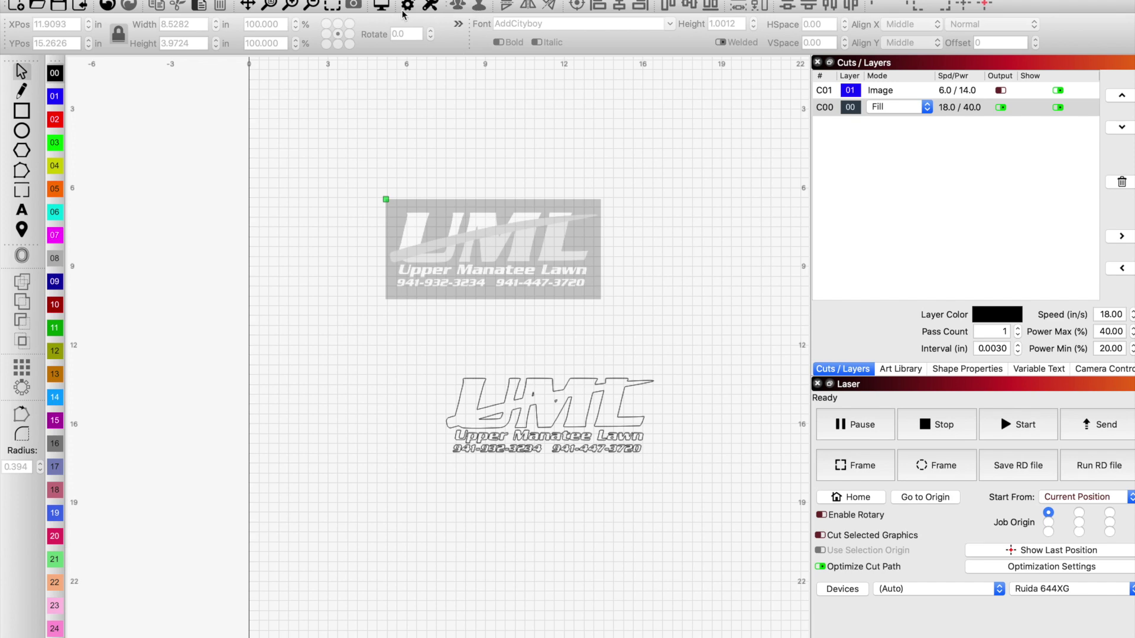
{"action": "left_click", "coordinate": [383, 8]}
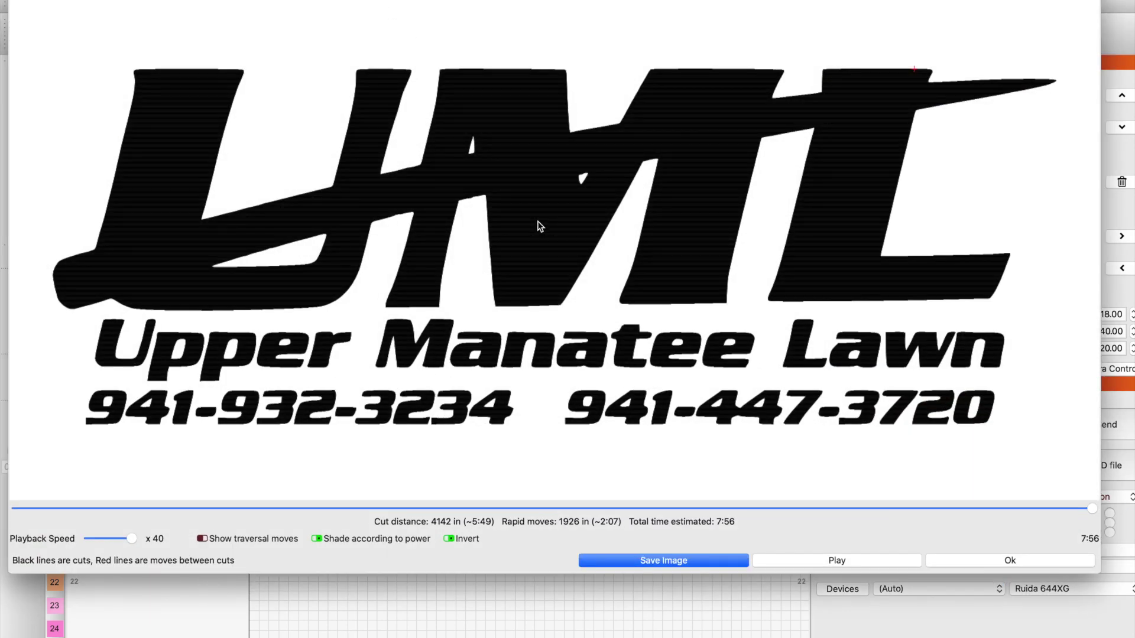
{"action": "scroll", "coordinate": [572, 278], "scroll_direction": "down", "scroll_amount": 3}
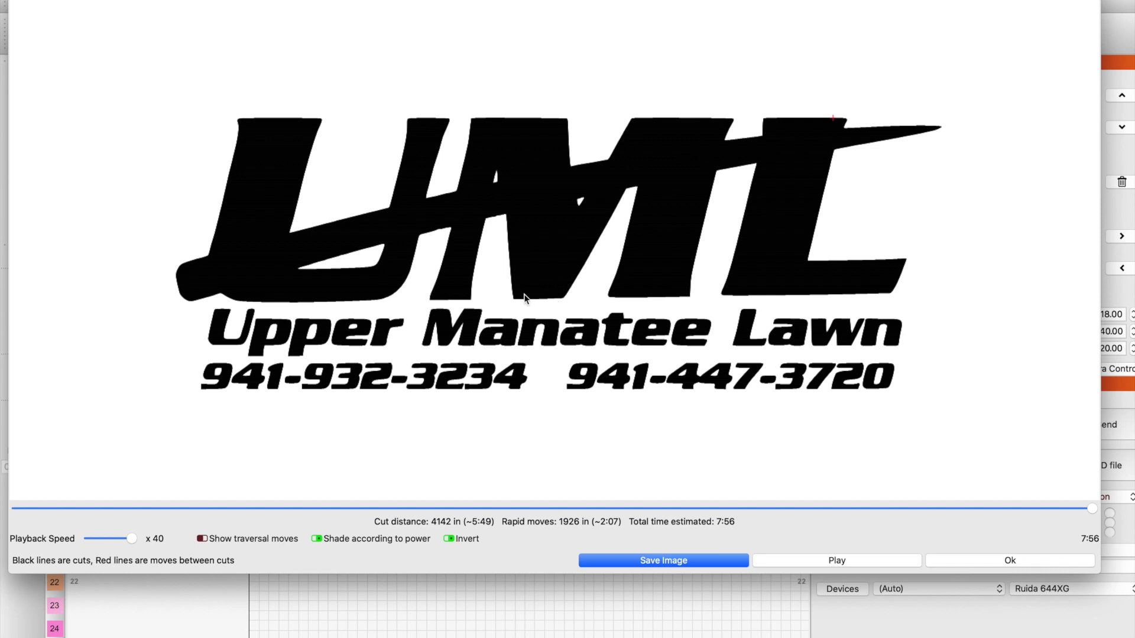
{"action": "scroll", "coordinate": [632, 454], "scroll_direction": "down", "scroll_amount": 3}
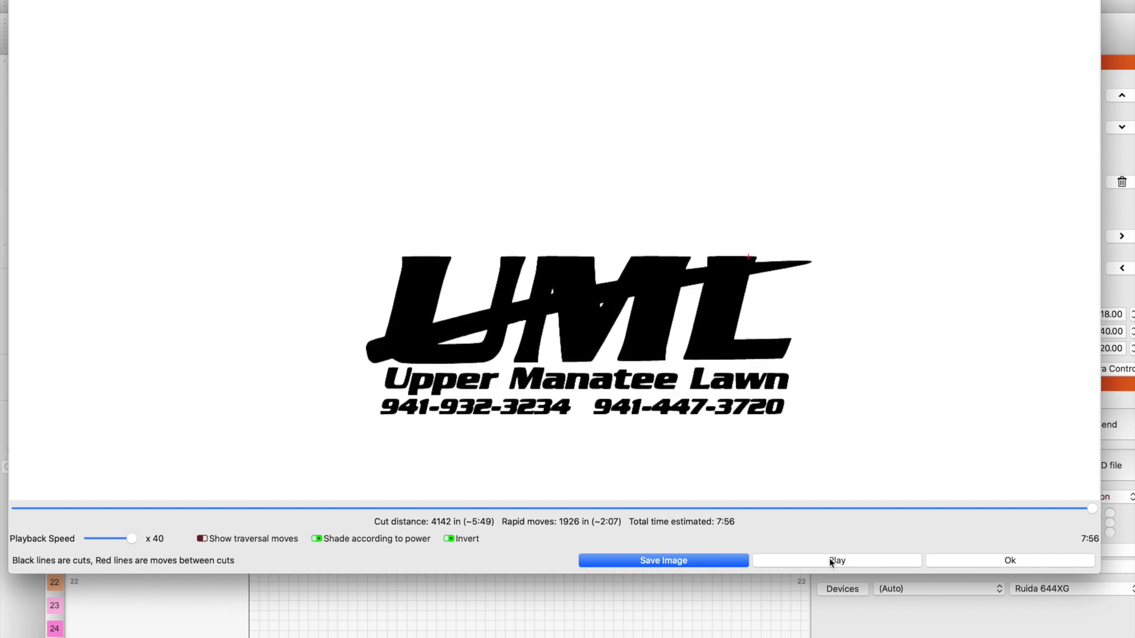
{"action": "left_click", "coordinate": [948, 562]}
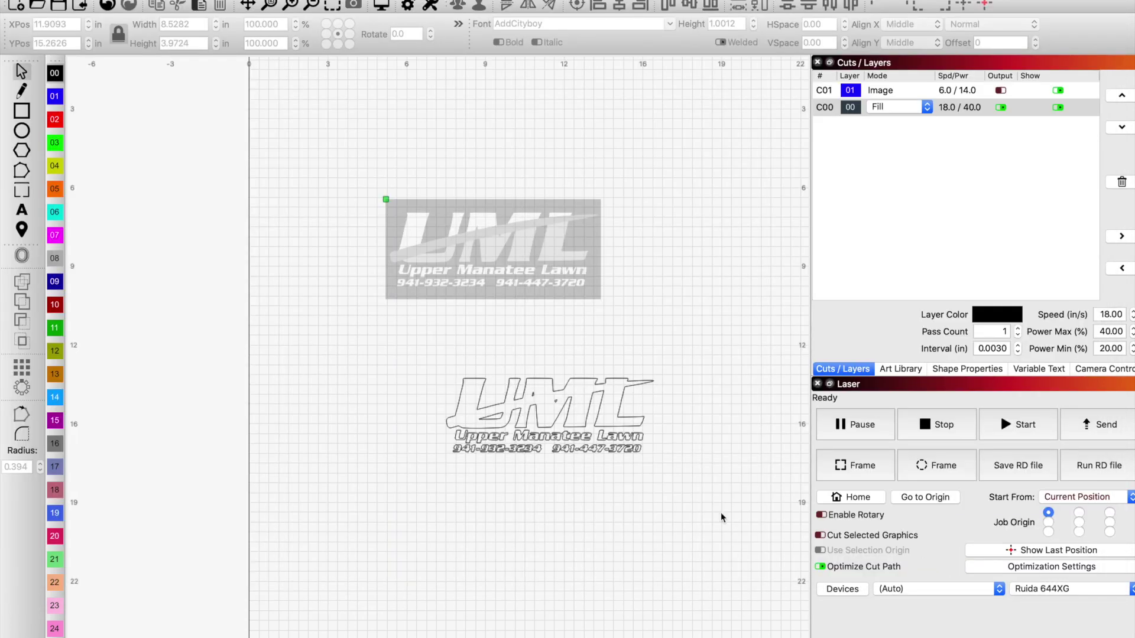
- Sketch-trace only the grass blade with Cutoff 96 and Threshold 106 inside a boundary box
{"action": "left_click", "coordinate": [487, 294]}
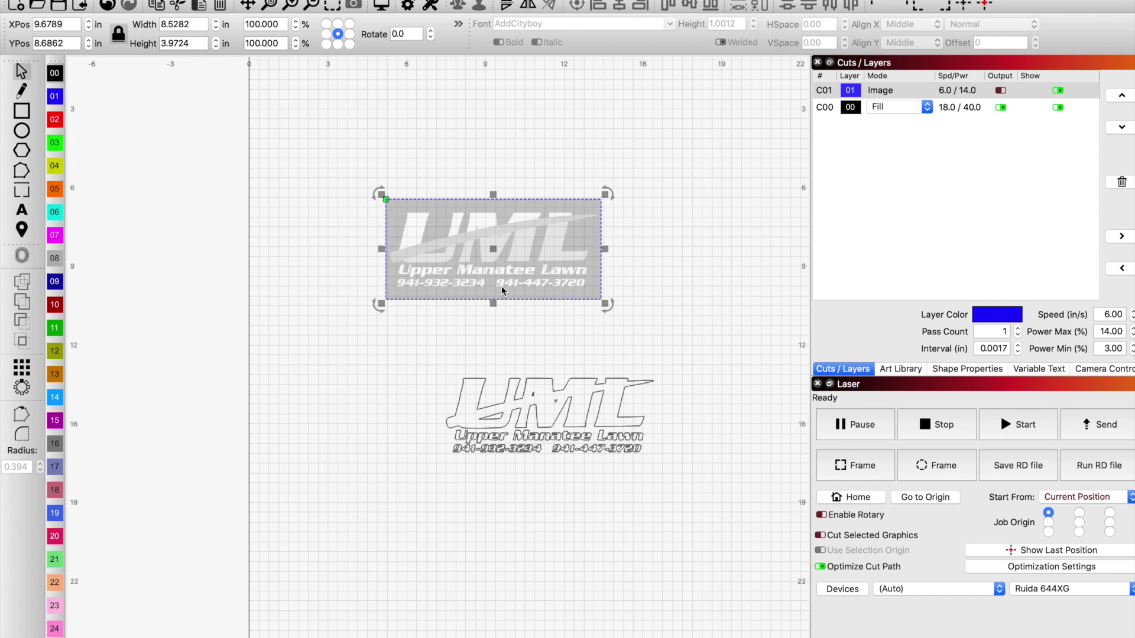
{"action": "key", "text": "alt+t"}
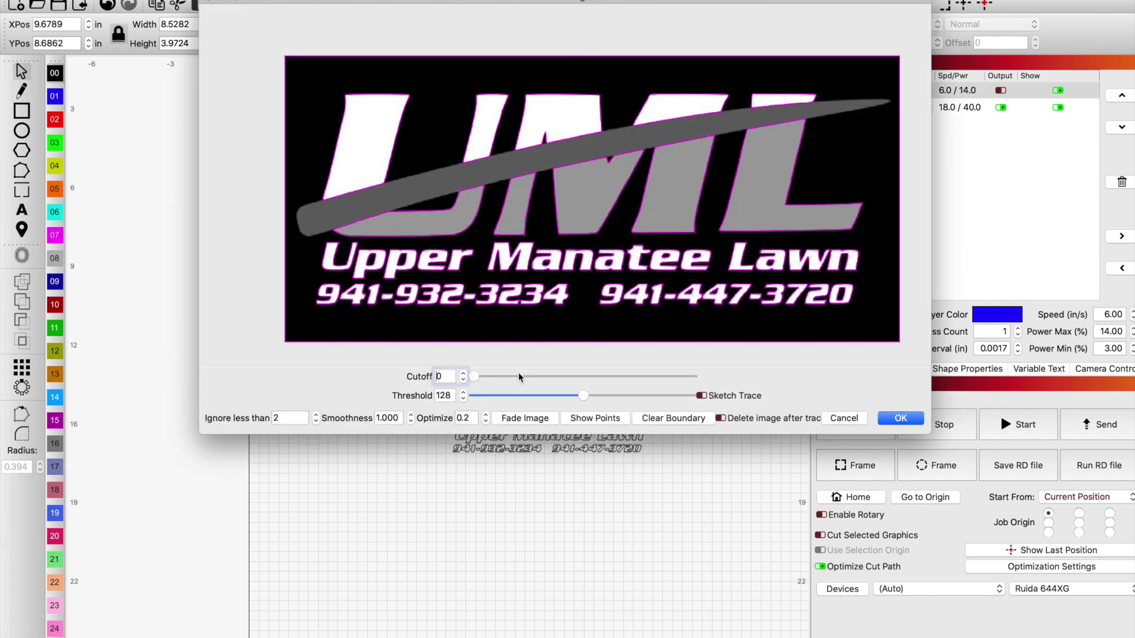
{"action": "left_click_drag", "start_coordinate": [471, 383], "coordinate": [539, 385]}
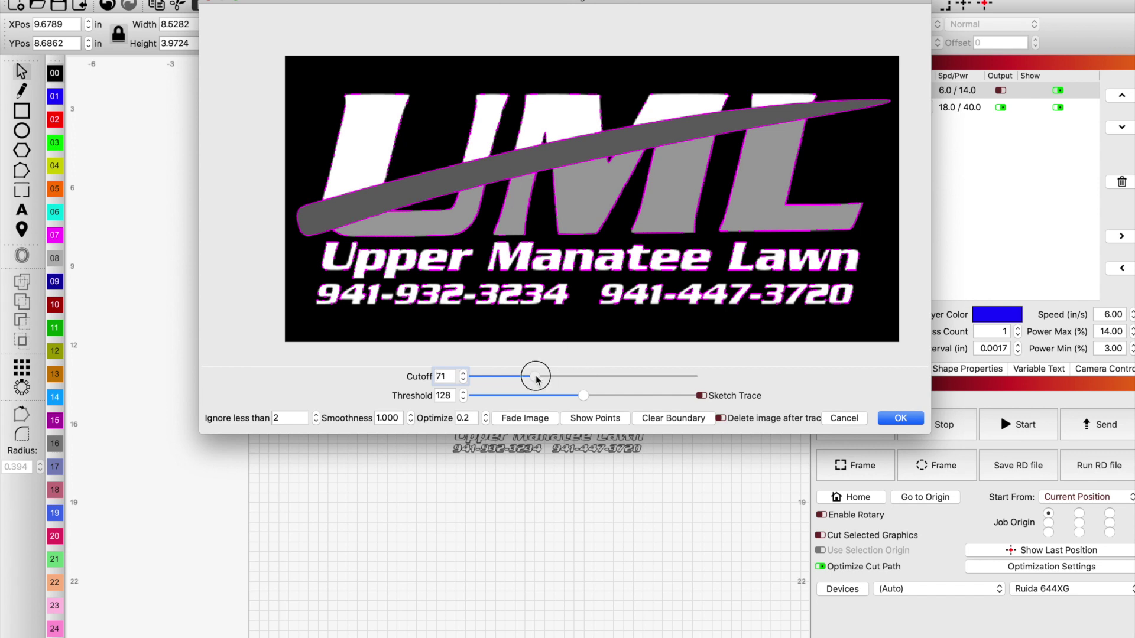
{"action": "left_click_drag", "start_coordinate": [537, 377], "coordinate": [558, 379]}
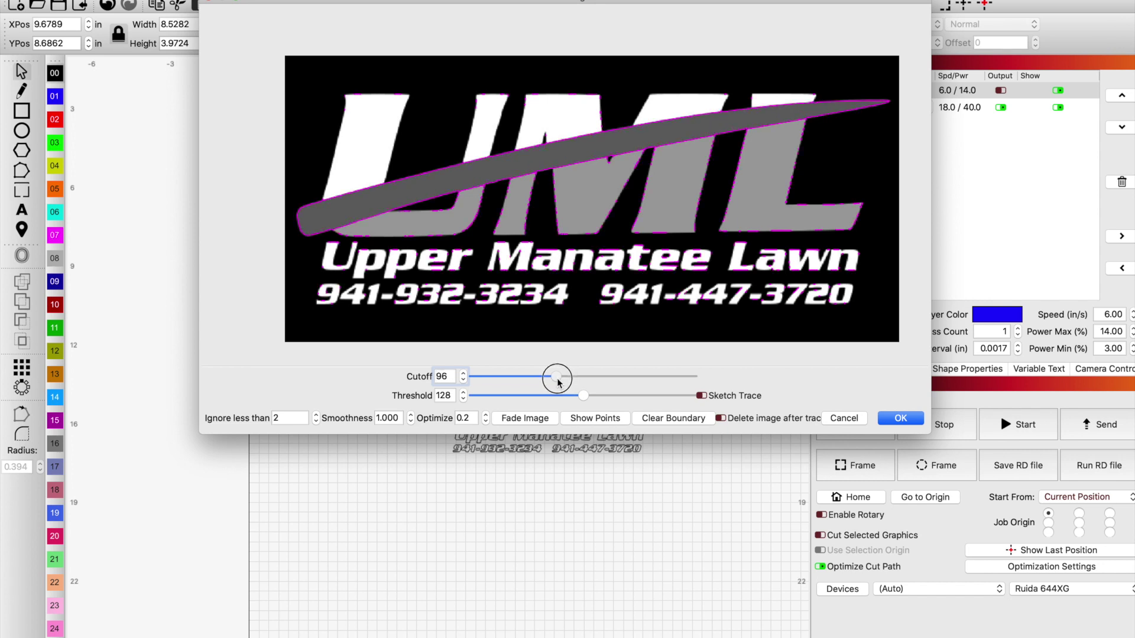
{"action": "left_click_drag", "start_coordinate": [581, 395], "coordinate": [566, 396]}
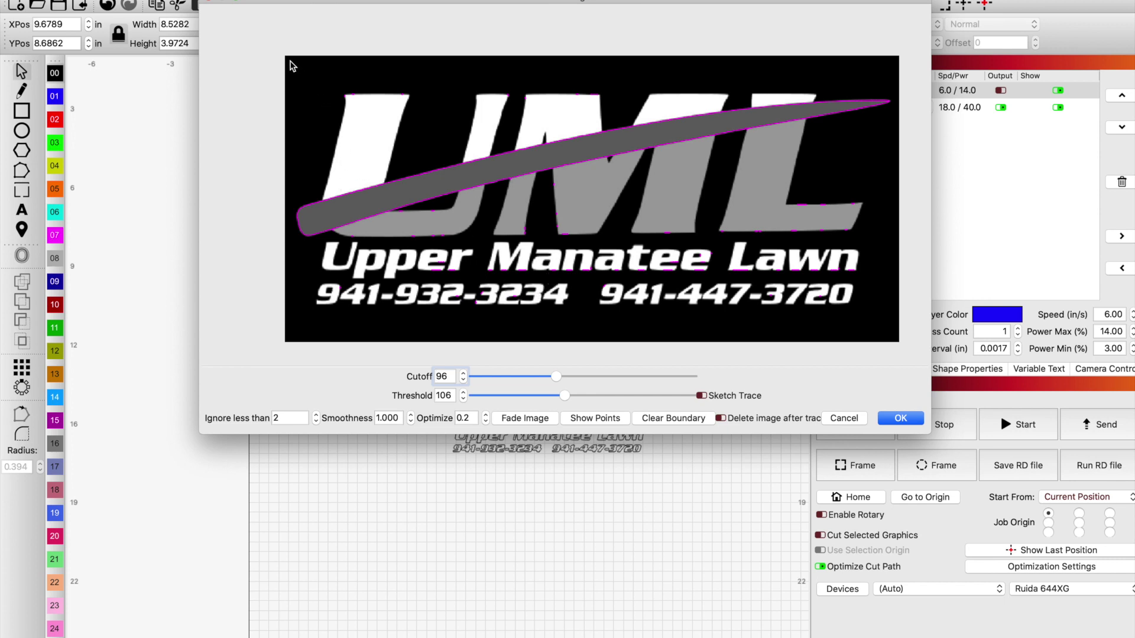
{"action": "left_click_drag", "start_coordinate": [291, 61], "coordinate": [885, 239]}
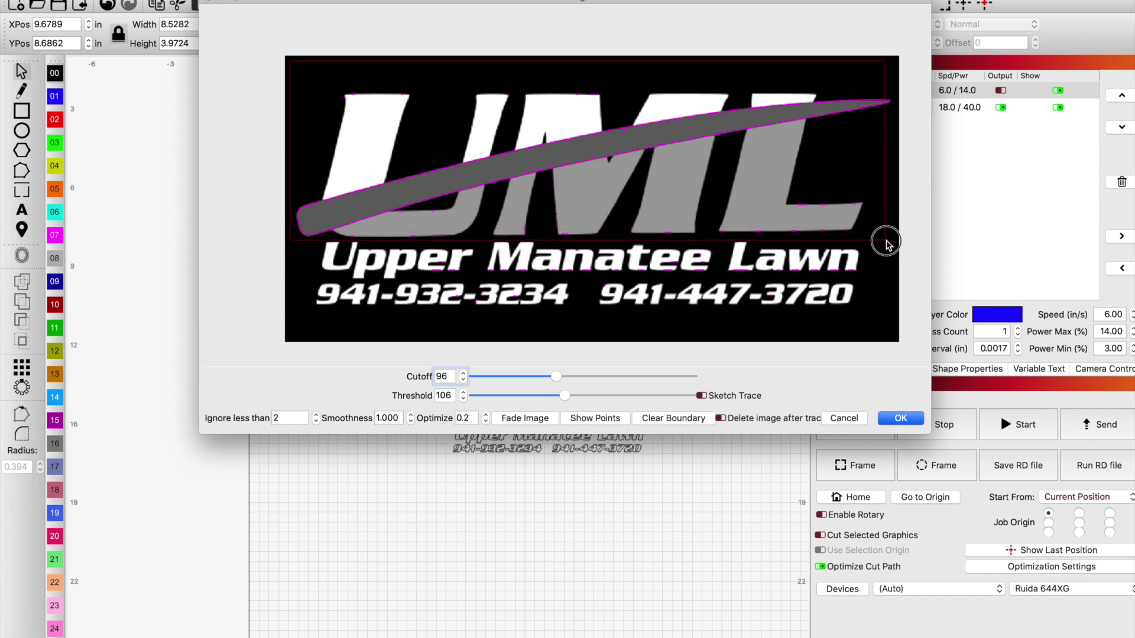
{"action": "left_click_drag", "start_coordinate": [887, 243], "coordinate": [897, 245]}
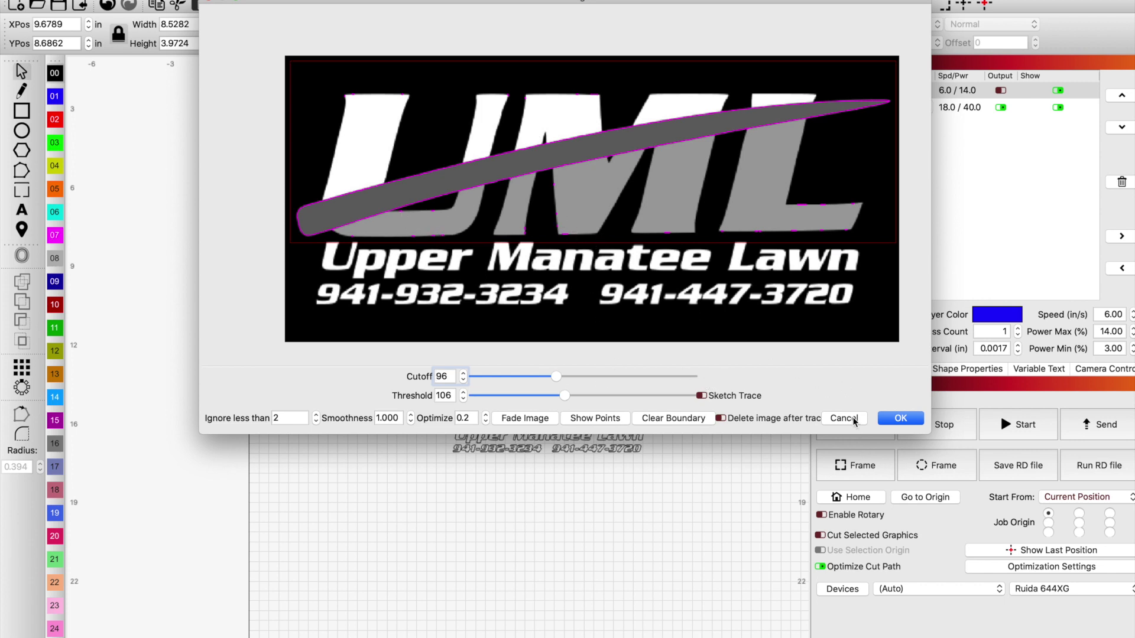
{"action": "left_click", "coordinate": [900, 418]}
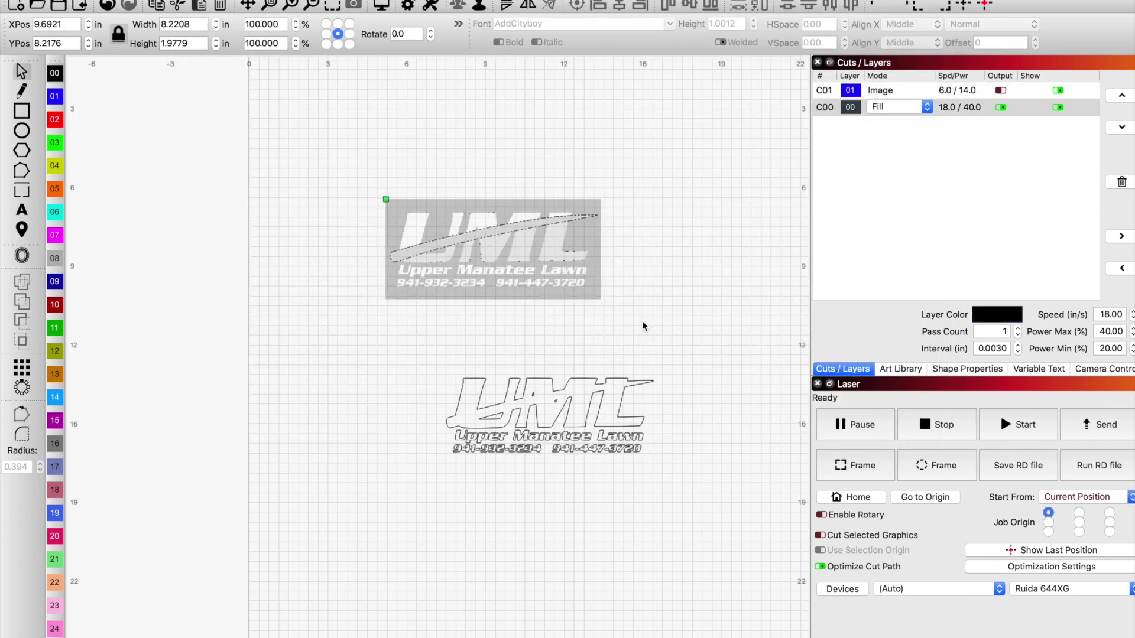
- Move the logo image to the right and zoom in on the traced grass-blade outline
{"action": "mouse_move", "coordinate": [588, 295]}
{"action": "left_mouse_down"}
{"action": "mouse_move", "coordinate": [703, 366]}
{"action": "mouse_move", "coordinate": [742, 318]}
{"action": "mouse_move", "coordinate": [781, 171]}
{"action": "left_mouse_up"}
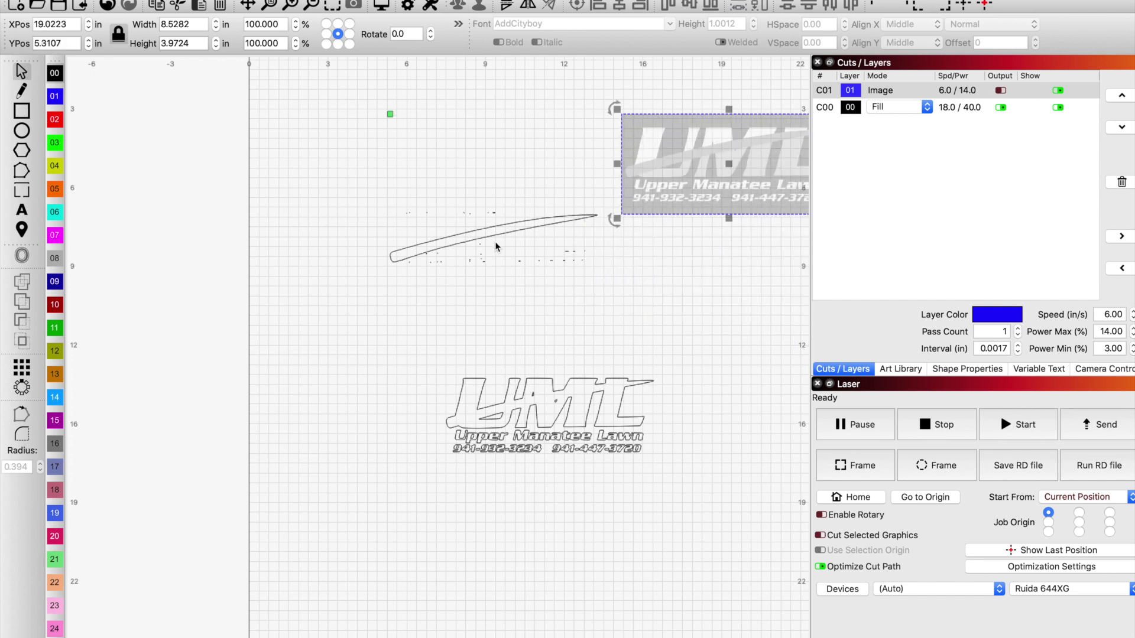
{"action": "scroll", "coordinate": [449, 249], "scroll_direction": "up", "scroll_amount": 1}
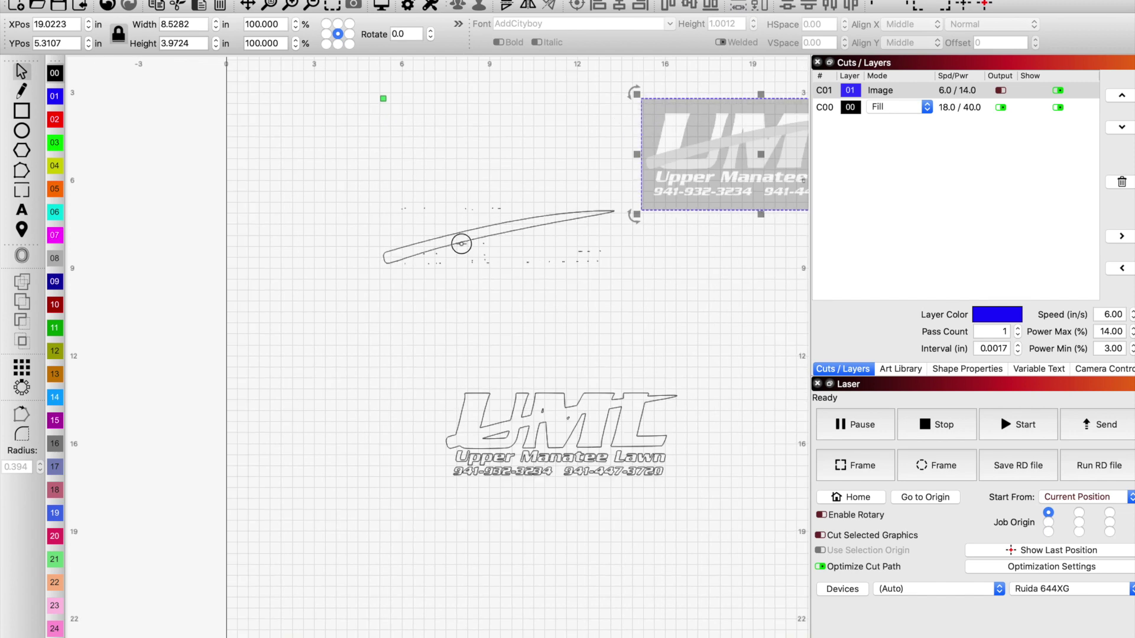
{"action": "left_click", "coordinate": [460, 243]}
{"action": "scroll", "coordinate": [515, 269], "scroll_direction": "up", "scroll_amount": 3}
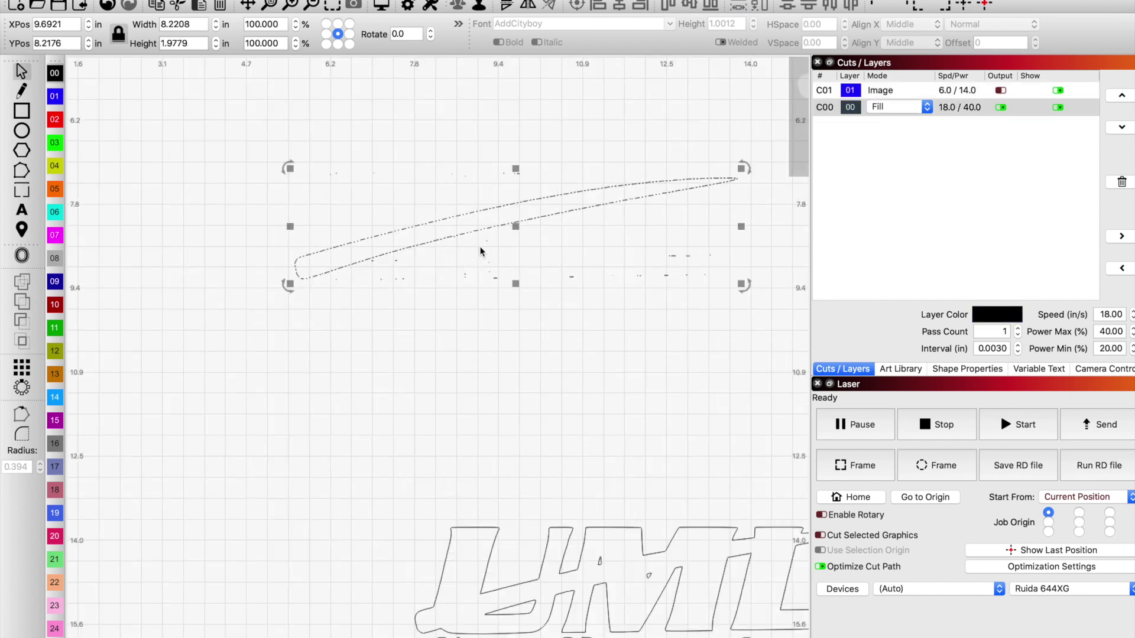
{"action": "scroll", "coordinate": [394, 280], "scroll_direction": "up", "scroll_amount": 5}
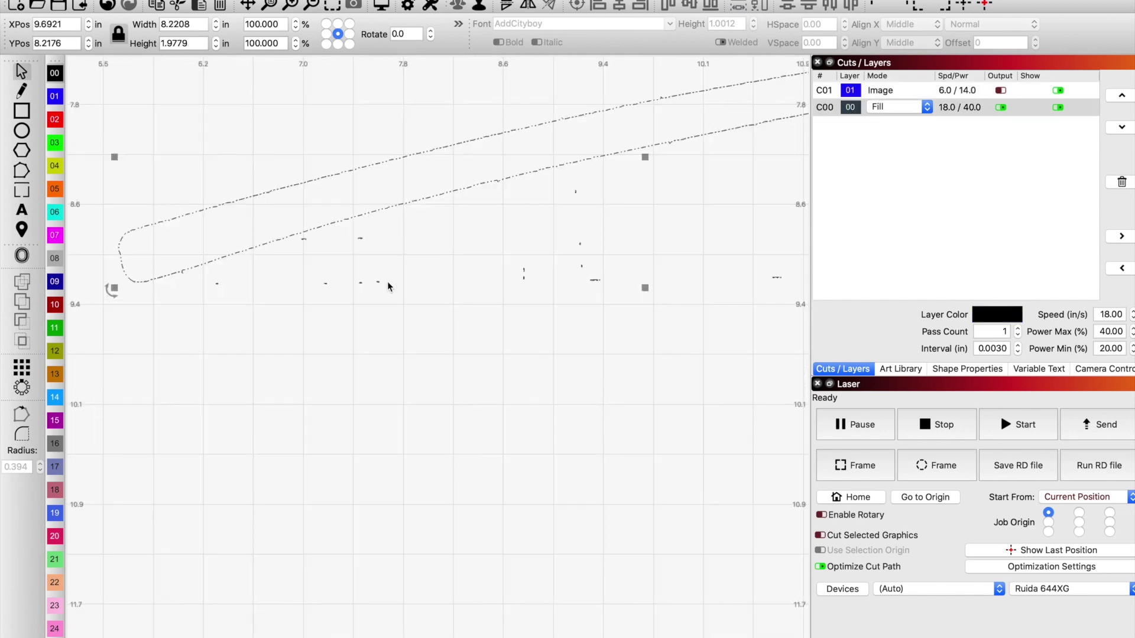
{"action": "scroll", "coordinate": [376, 282], "scroll_direction": "down", "scroll_amount": 4}
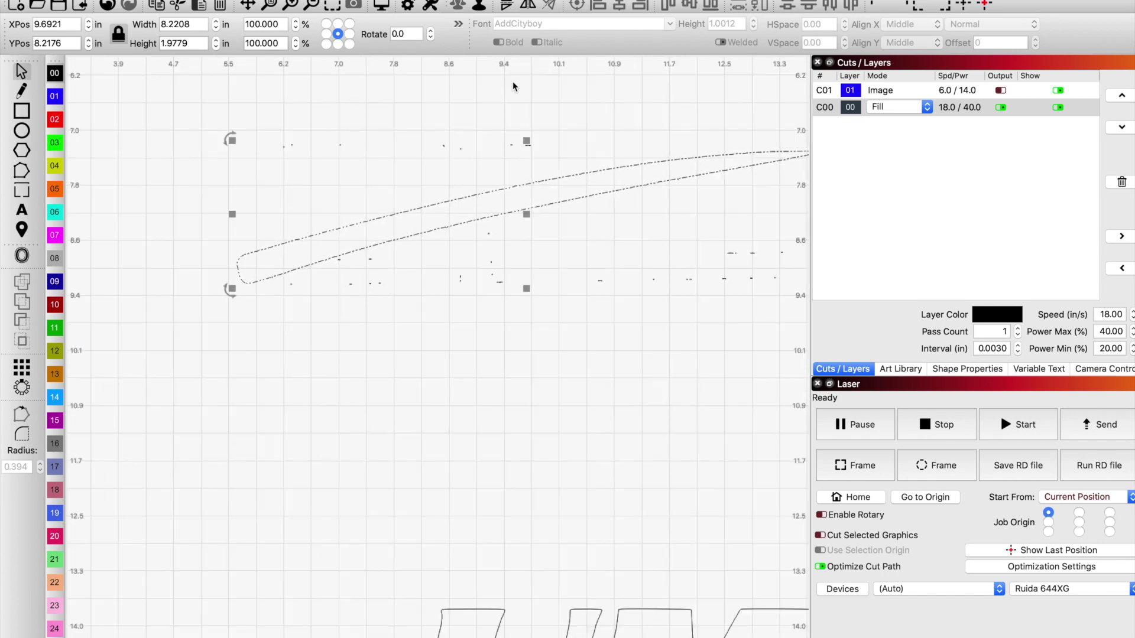
{"action": "scroll", "coordinate": [562, 288], "scroll_direction": "down", "scroll_amount": 3}
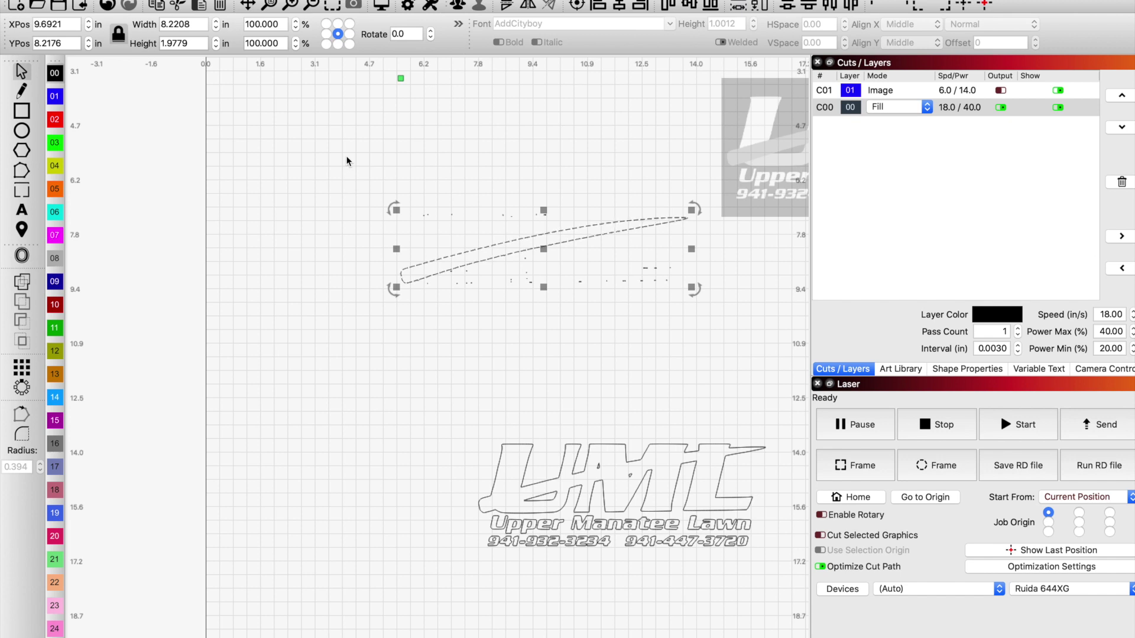
{"action": "mouse_move", "coordinate": [346, 158]}
{"action": "left_mouse_down"}
{"action": "mouse_move", "coordinate": [403, 251]}
{"action": "mouse_move", "coordinate": [569, 326]}
{"action": "left_mouse_up"}
- Select the stray specks around the traced blade, undoing one premature deletion along the way
{"action": "left_click", "coordinate": [568, 326]}
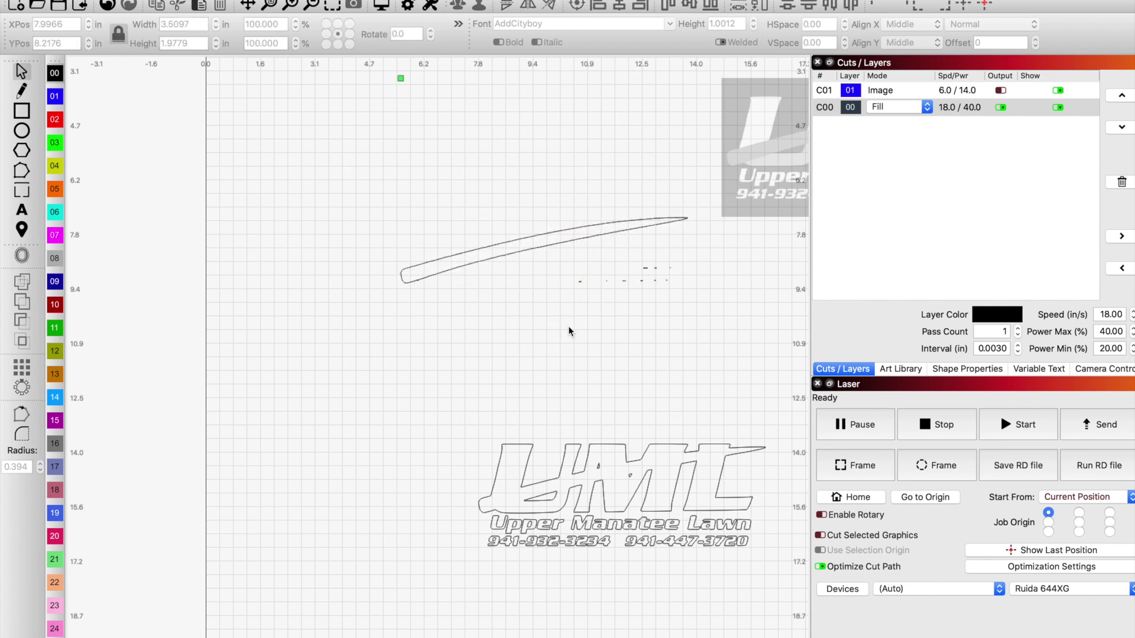
{"action": "left_click_drag", "start_coordinate": [537, 177], "coordinate": [703, 347]}
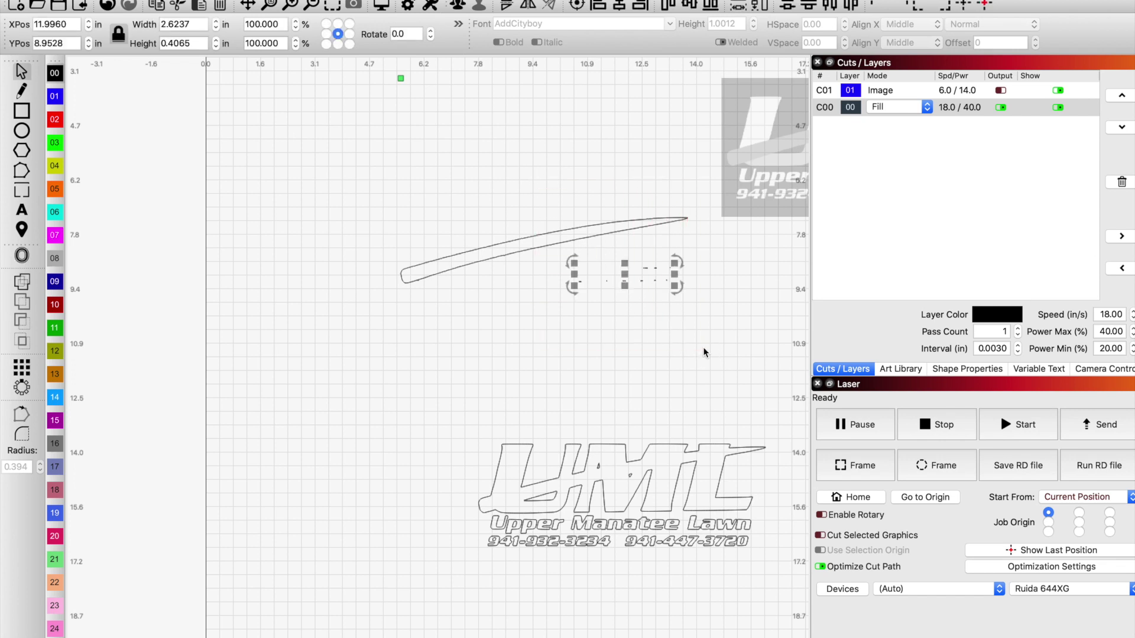
{"action": "key", "text": "Delete"}
{"action": "key", "text": "super+z"}
{"action": "key", "text": "super+z"}
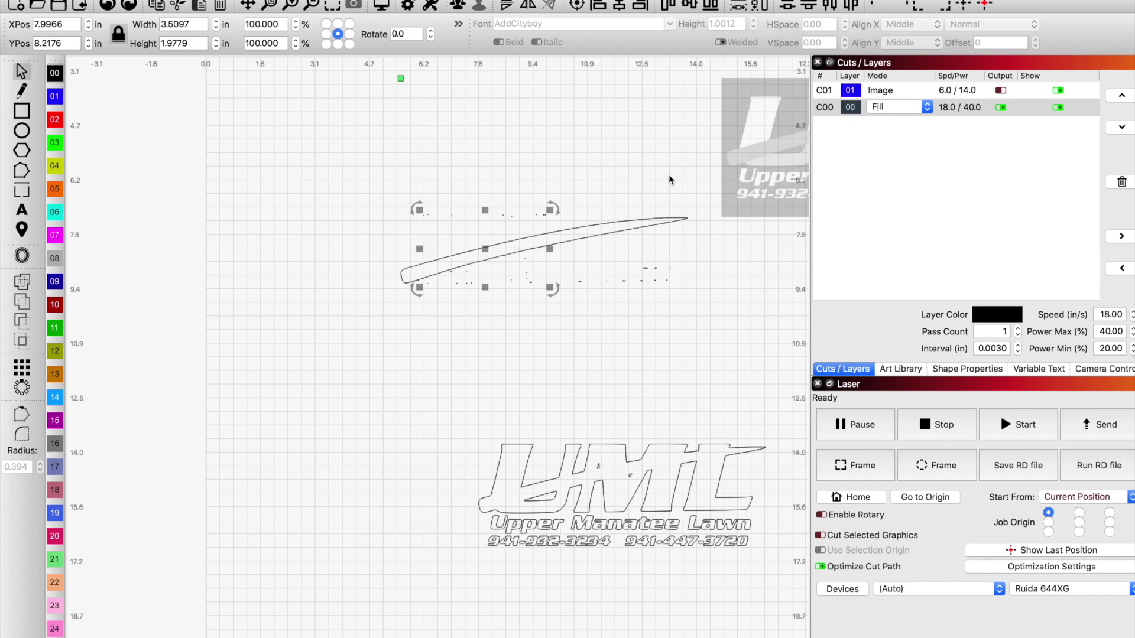
{"action": "left_click_drag", "start_coordinate": [676, 168], "coordinate": [518, 312]}
{"action": "scroll", "coordinate": [538, 269], "scroll_direction": "up", "scroll_amount": 5}
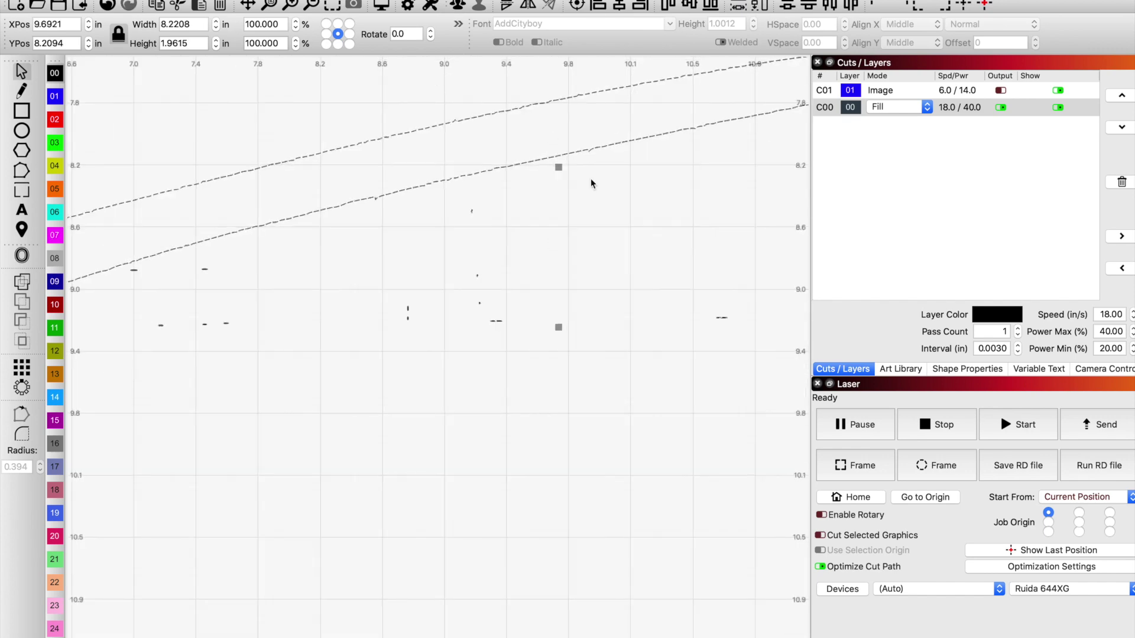
{"action": "scroll", "coordinate": [585, 175], "scroll_direction": "down", "scroll_amount": 3}
{"action": "scroll", "coordinate": [572, 165], "scroll_direction": "down", "scroll_amount": 3}
{"action": "left_click", "coordinate": [540, 239]}
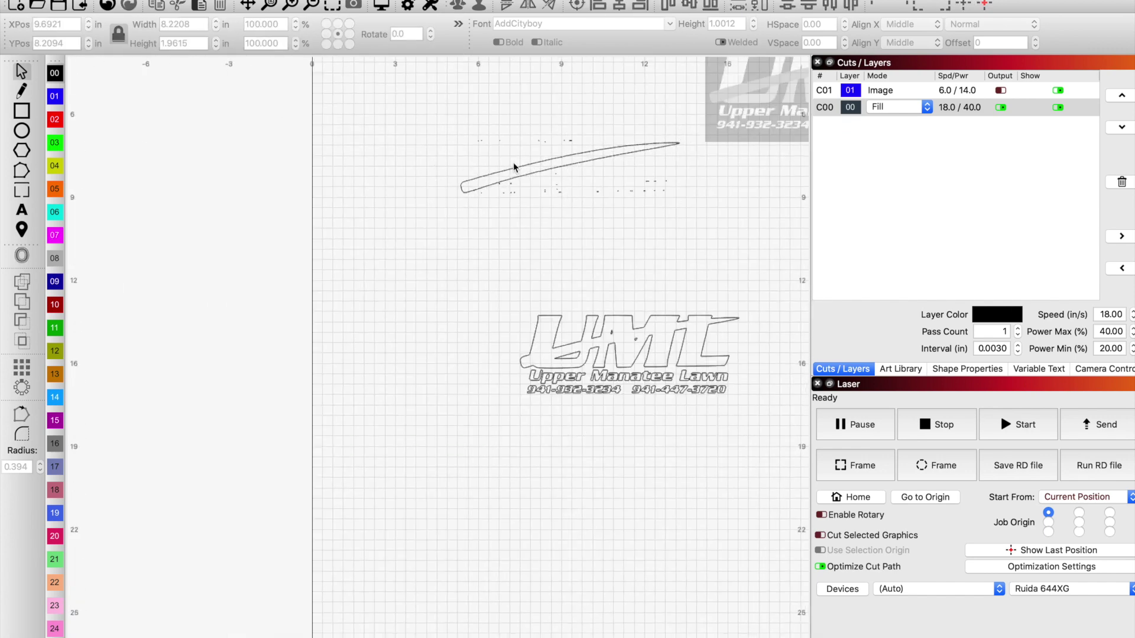
{"action": "mouse_move", "coordinate": [434, 102]}
{"action": "left_mouse_down"}
{"action": "mouse_move", "coordinate": [616, 225]}
{"action": "mouse_move", "coordinate": [685, 232]}
{"action": "mouse_move", "coordinate": [674, 237]}
{"action": "mouse_move", "coordinate": [676, 148]}
{"action": "mouse_move", "coordinate": [674, 205]}
{"action": "left_mouse_up"}
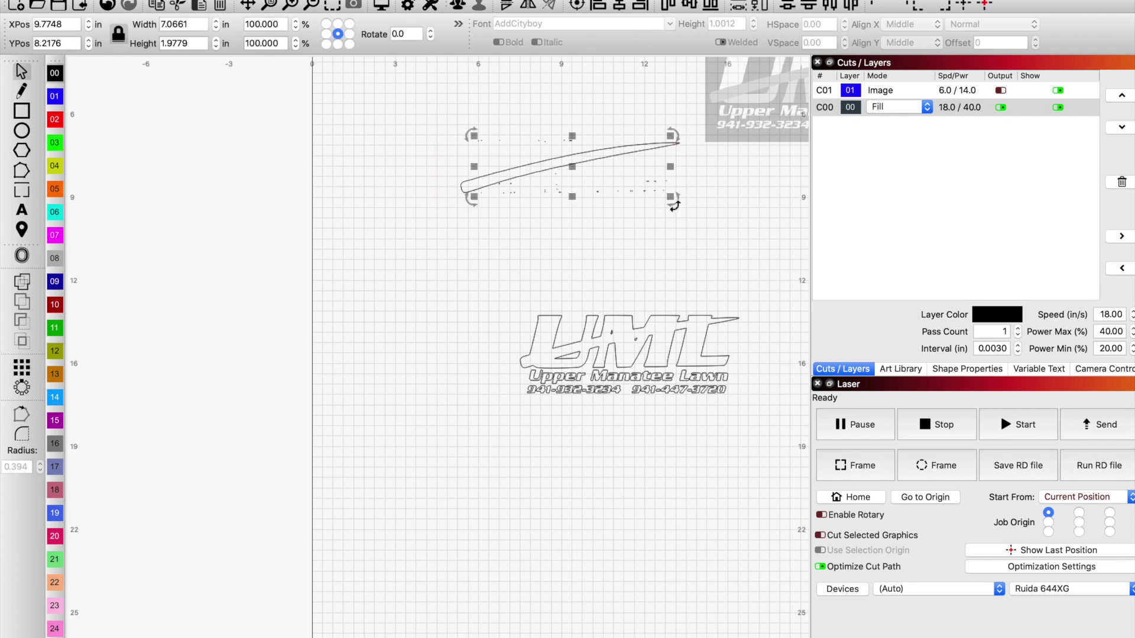
- Place the traced grass blade over the outlined logo's blade and nudge it into alignment
{"action": "left_click", "coordinate": [673, 207]}
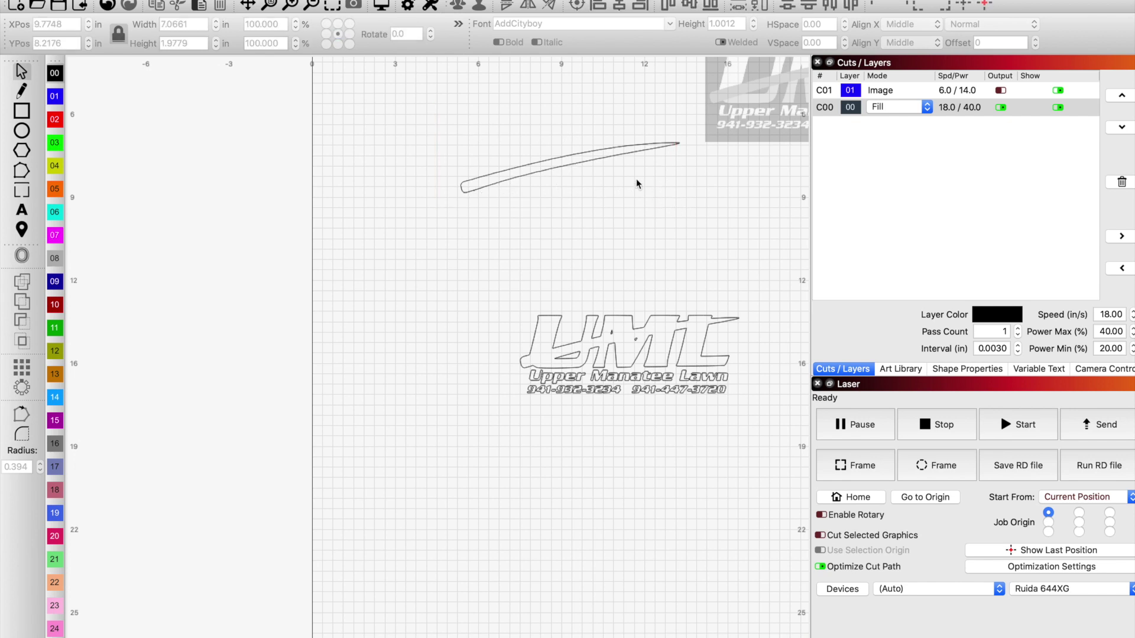
{"action": "scroll", "coordinate": [603, 152], "scroll_direction": "down", "scroll_amount": 2}
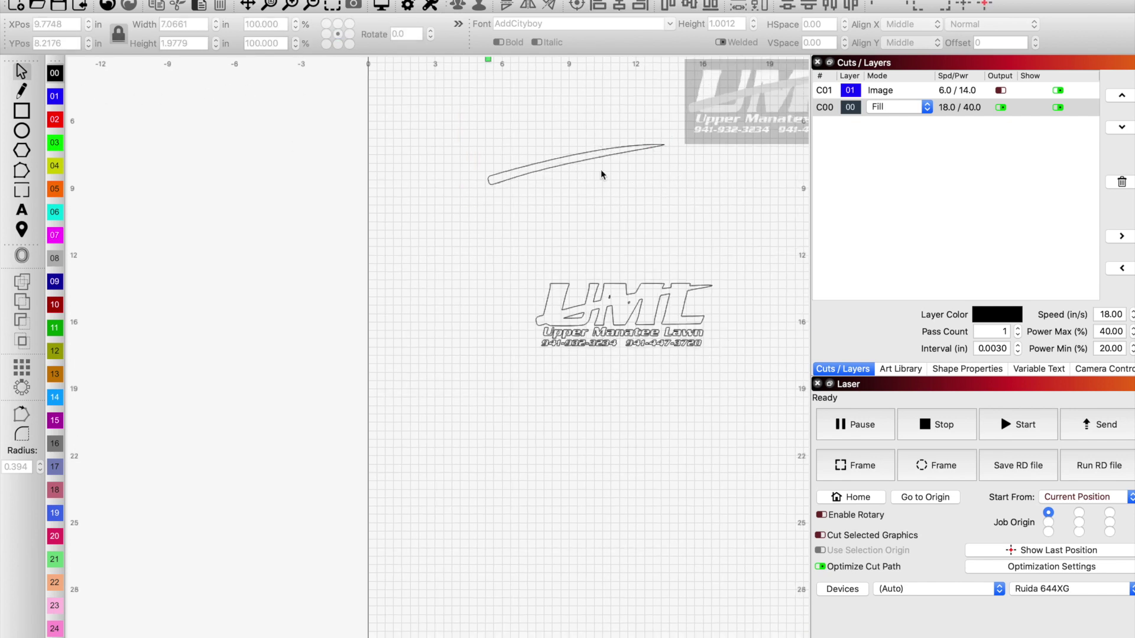
{"action": "mouse_move", "coordinate": [601, 159]}
{"action": "left_mouse_down"}
{"action": "mouse_move", "coordinate": [613, 254]}
{"action": "mouse_move", "coordinate": [649, 302]}
{"action": "left_mouse_up"}
{"action": "scroll", "coordinate": [638, 296], "scroll_direction": "up", "scroll_amount": 7}
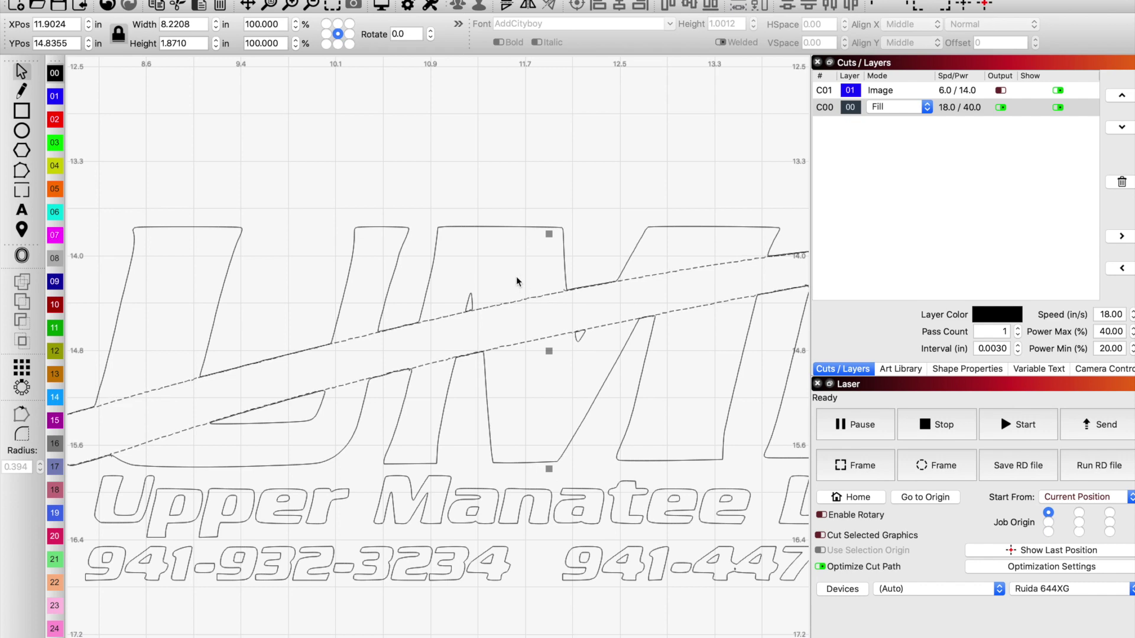
{"action": "scroll", "coordinate": [409, 320], "scroll_direction": "up", "scroll_amount": 3}
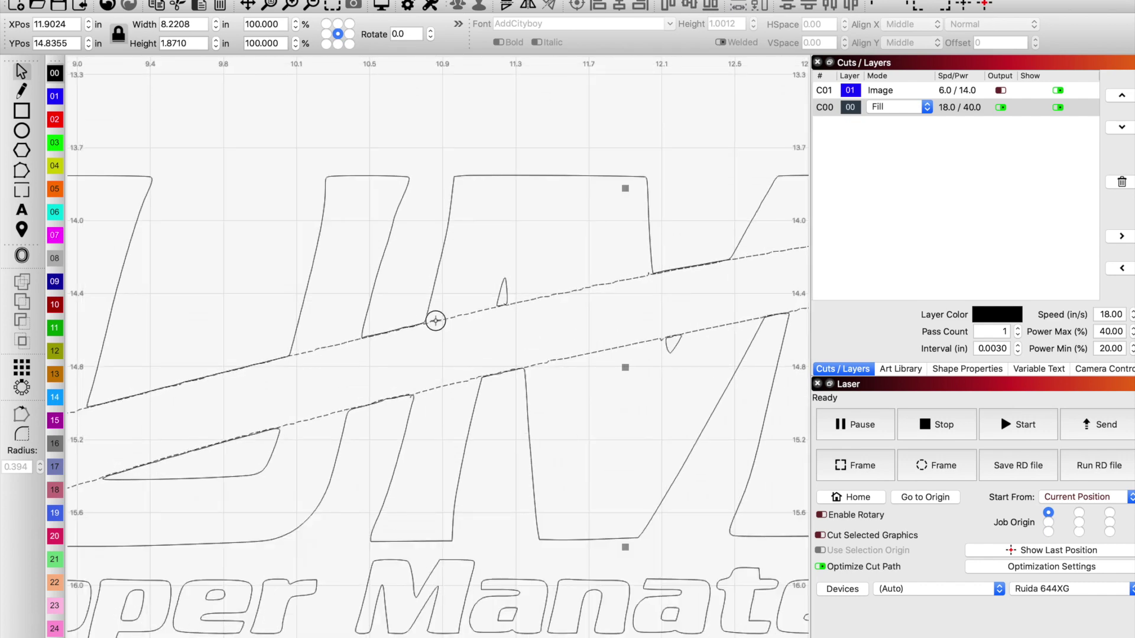
{"action": "left_click_drag", "start_coordinate": [435, 320], "coordinate": [423, 323]}
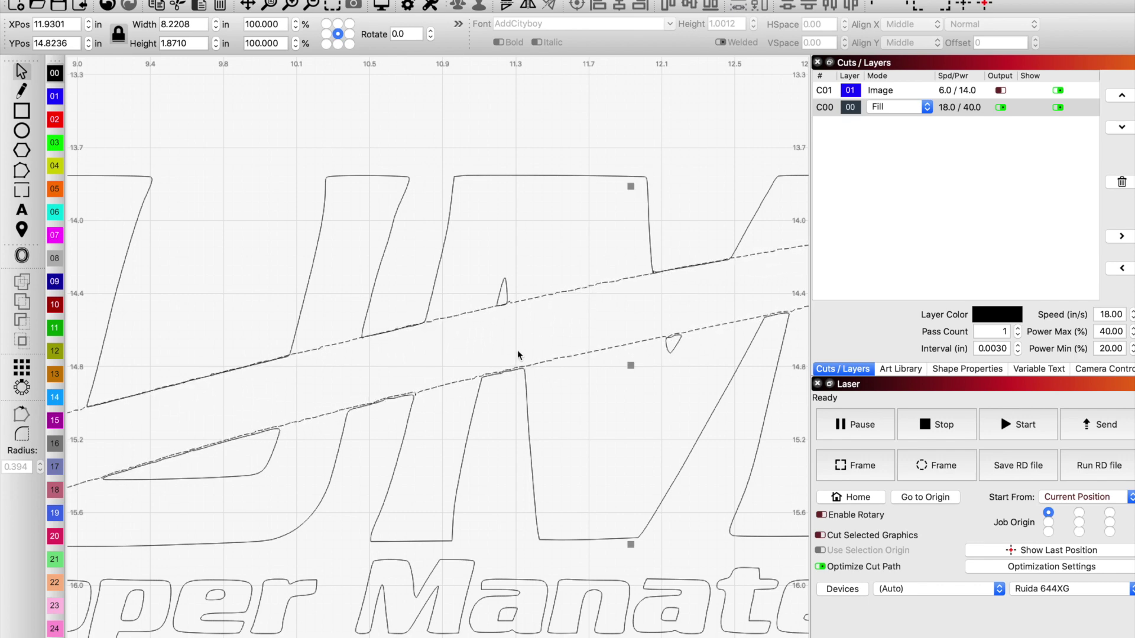
{"action": "scroll", "coordinate": [517, 350], "scroll_direction": "down", "scroll_amount": 3}
{"action": "scroll", "coordinate": [399, 367], "scroll_direction": "up", "scroll_amount": 5}
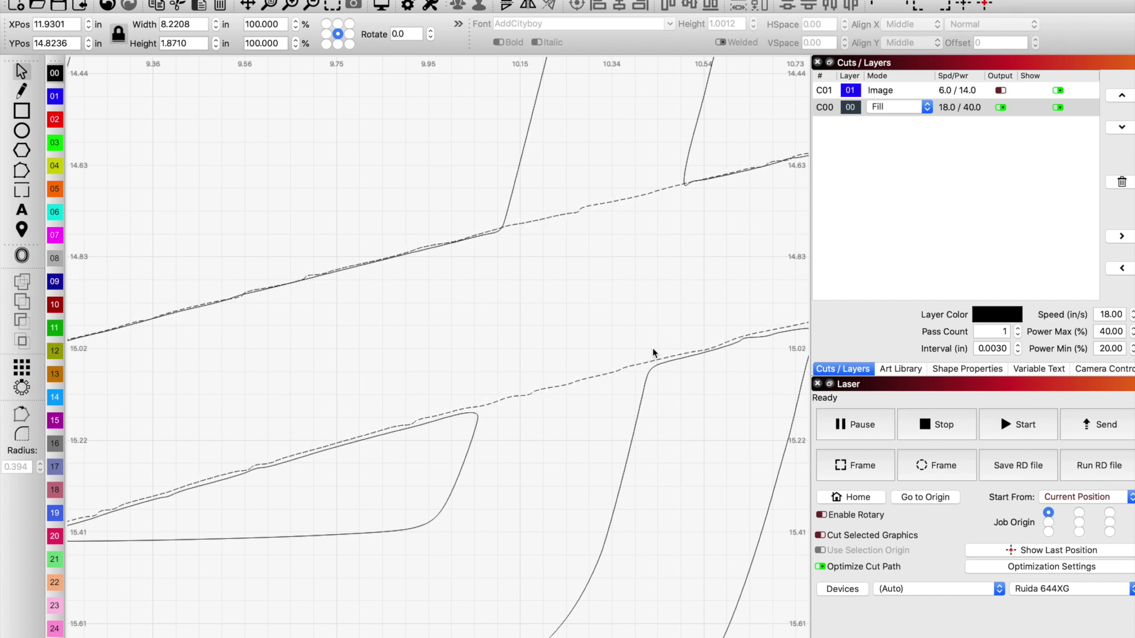
{"action": "scroll", "coordinate": [591, 313], "scroll_direction": "down", "scroll_amount": 5}
{"action": "scroll", "coordinate": [594, 307], "scroll_direction": "down", "scroll_amount": 3}
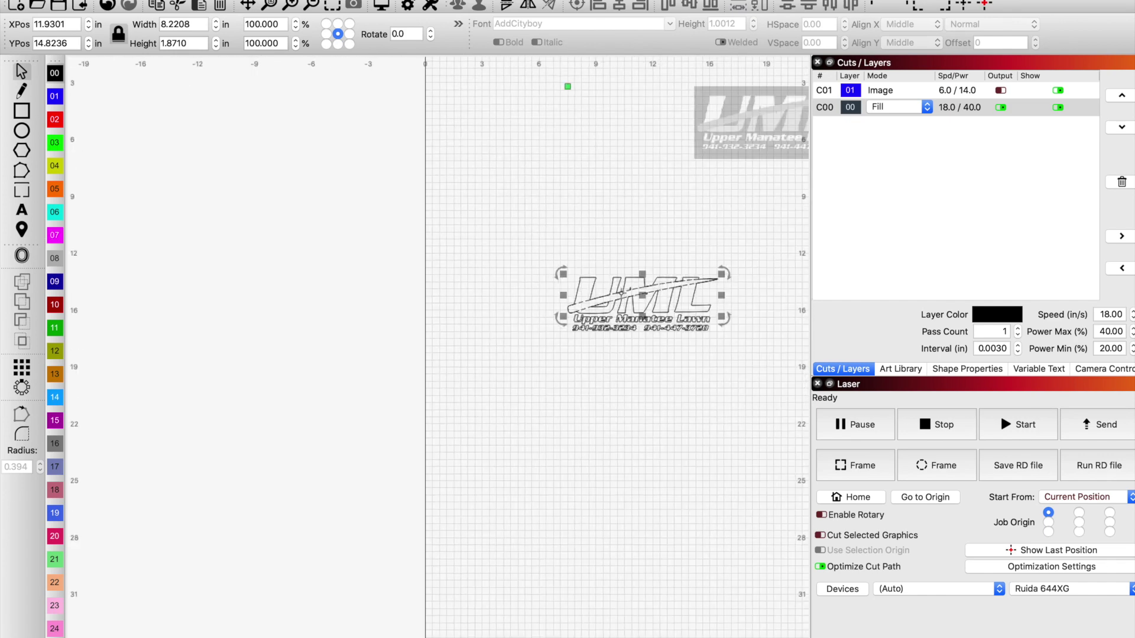
- Check the alignment against the original logo image, then select the traced blade
{"action": "left_click", "coordinate": [759, 151]}
{"action": "scroll", "coordinate": [761, 148], "scroll_direction": "up", "scroll_amount": 7}
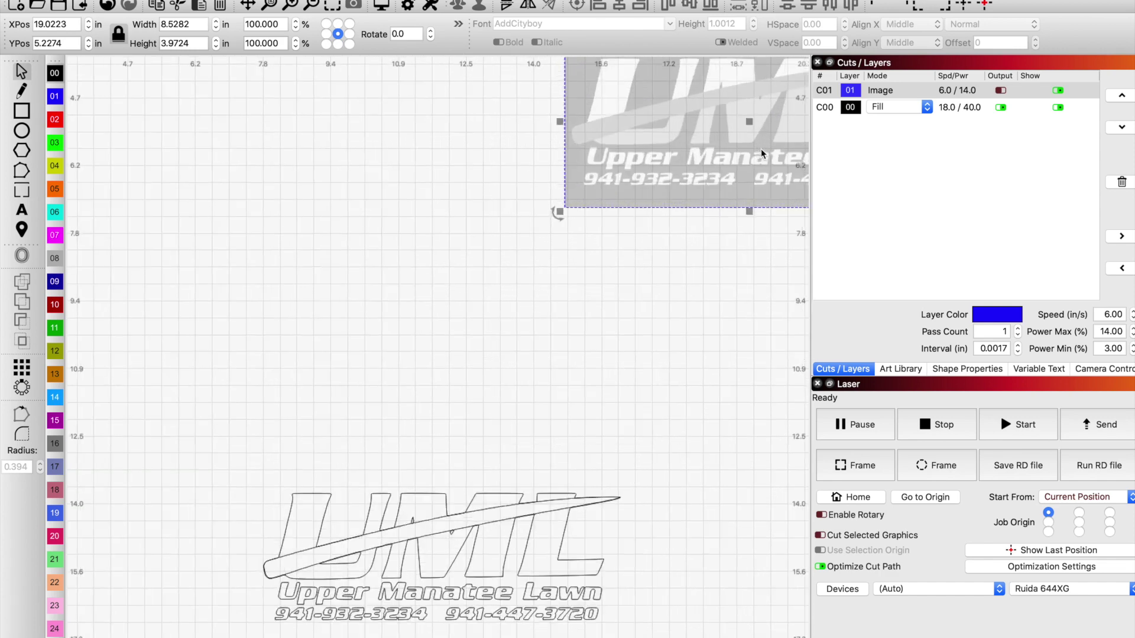
{"action": "scroll", "coordinate": [683, 119], "scroll_direction": "down", "scroll_amount": 3}
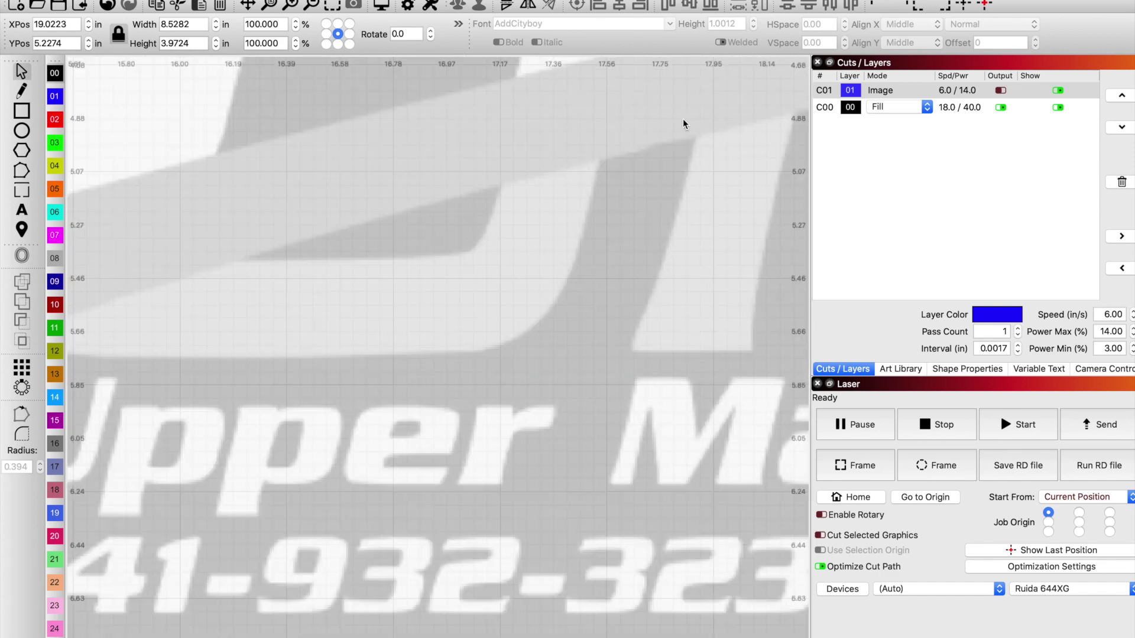
{"action": "scroll", "coordinate": [630, 135], "scroll_direction": "down", "scroll_amount": 4}
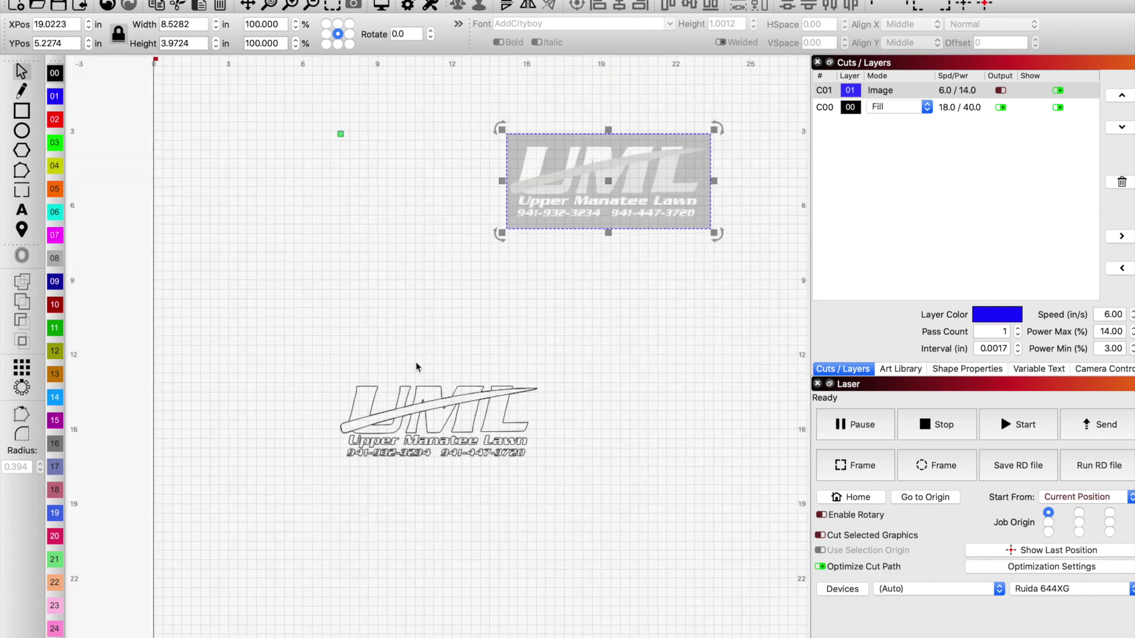
{"action": "scroll", "coordinate": [416, 414], "scroll_direction": "up", "scroll_amount": 8}
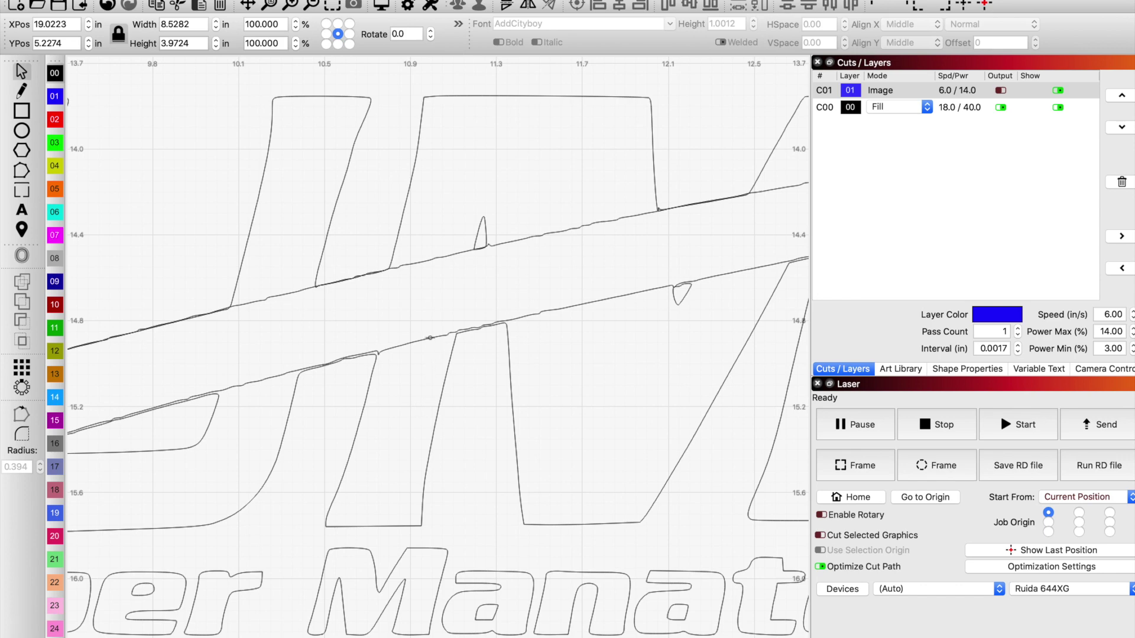
{"action": "left_click", "coordinate": [430, 338]}
{"action": "scroll", "coordinate": [430, 343], "scroll_direction": "down", "scroll_amount": 4}
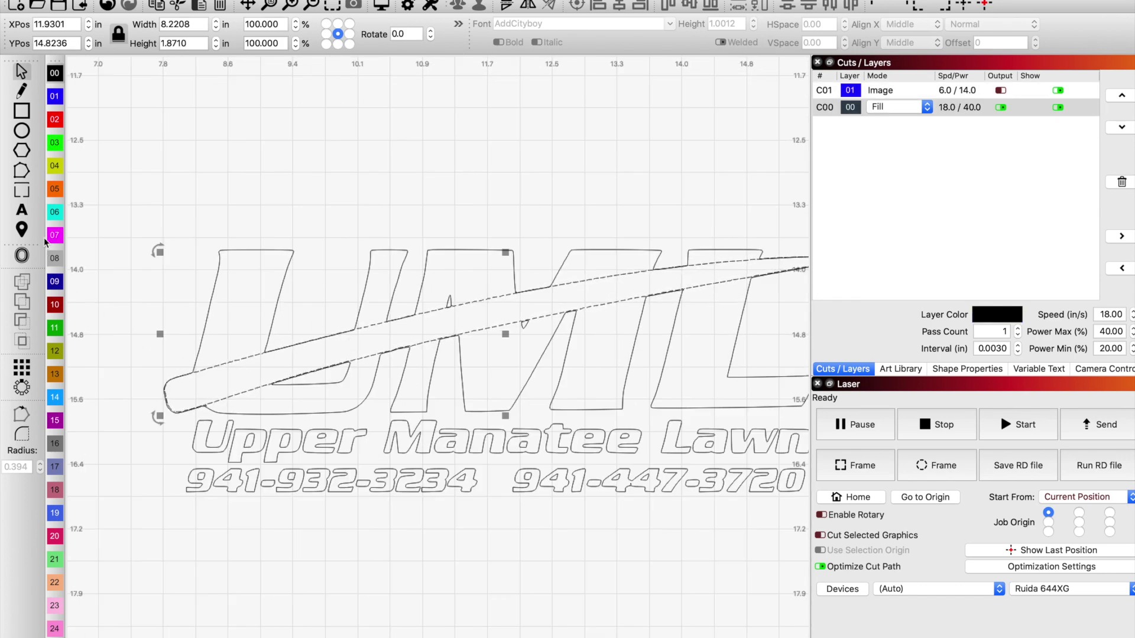
- In Edit Nodes, delete the swoosh's dense nodes in four passes out to its right tip
{"action": "left_click", "coordinate": [21, 170]}
{"action": "scroll", "coordinate": [289, 371], "scroll_direction": "up", "scroll_amount": 1}
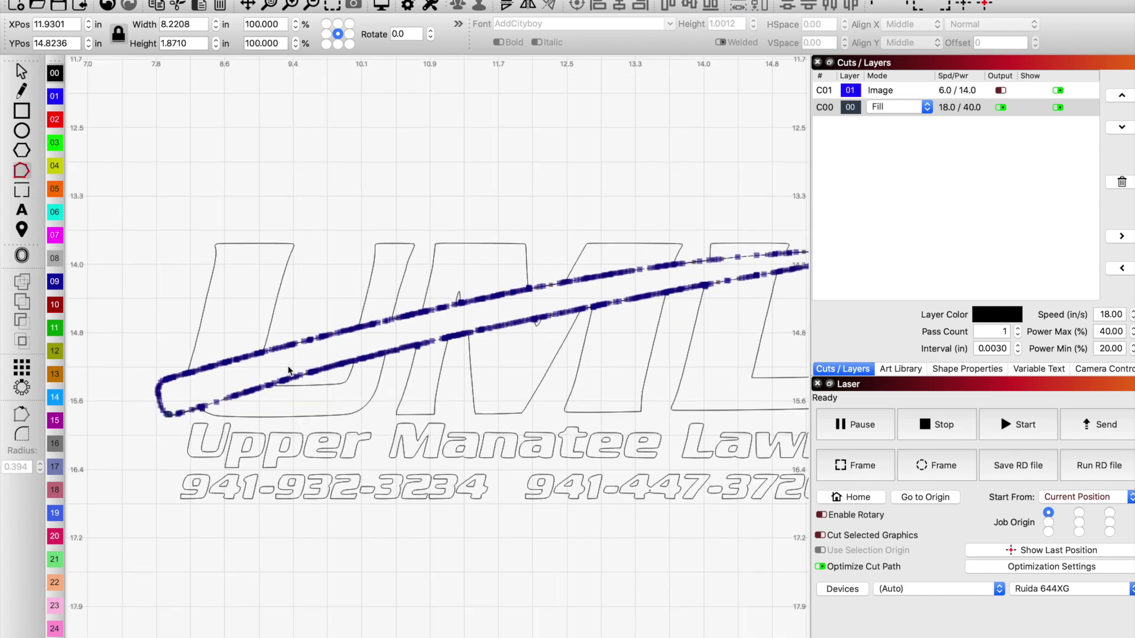
{"action": "left_click_drag", "start_coordinate": [176, 308], "coordinate": [535, 432]}
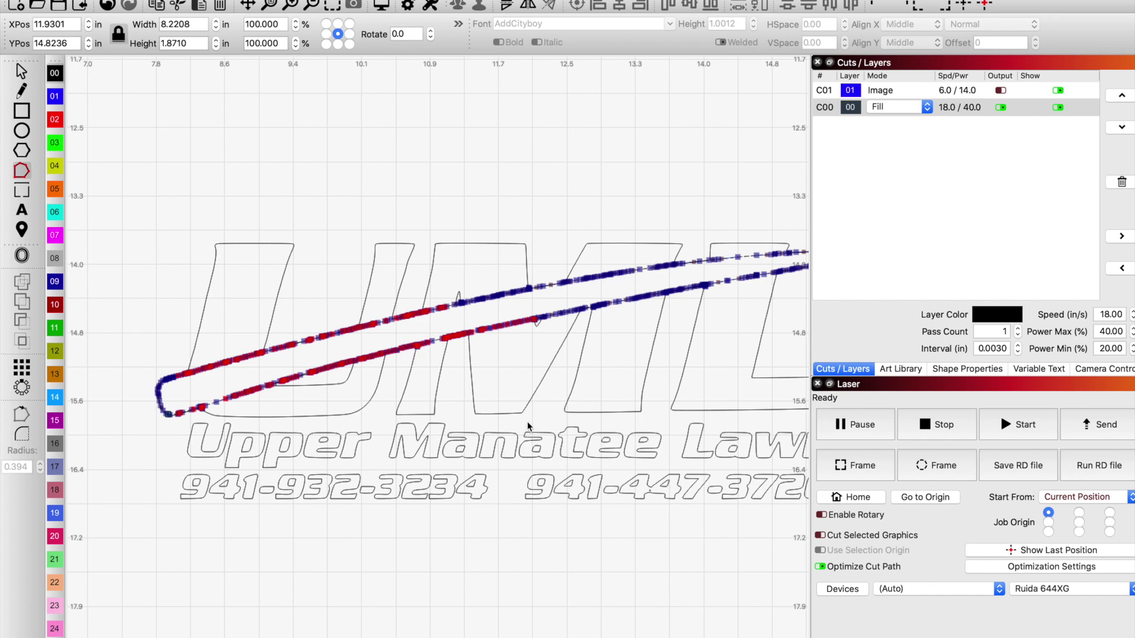
{"action": "key", "text": "Delete"}
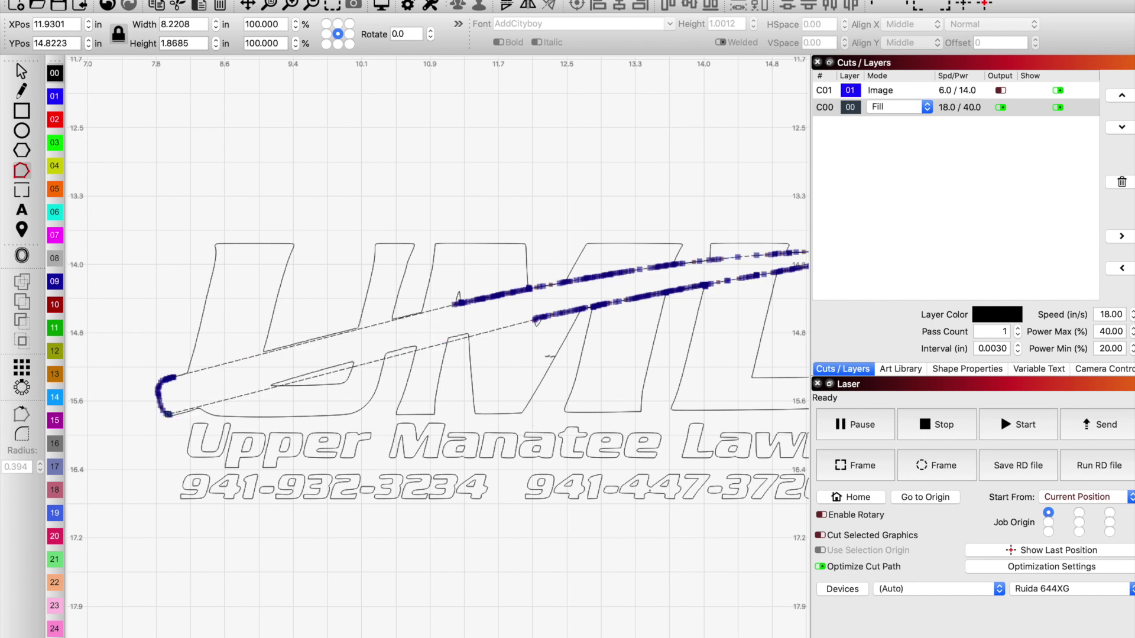
{"action": "left_click_drag", "start_coordinate": [430, 247], "coordinate": [653, 347]}
{"action": "key", "text": "Delete"}
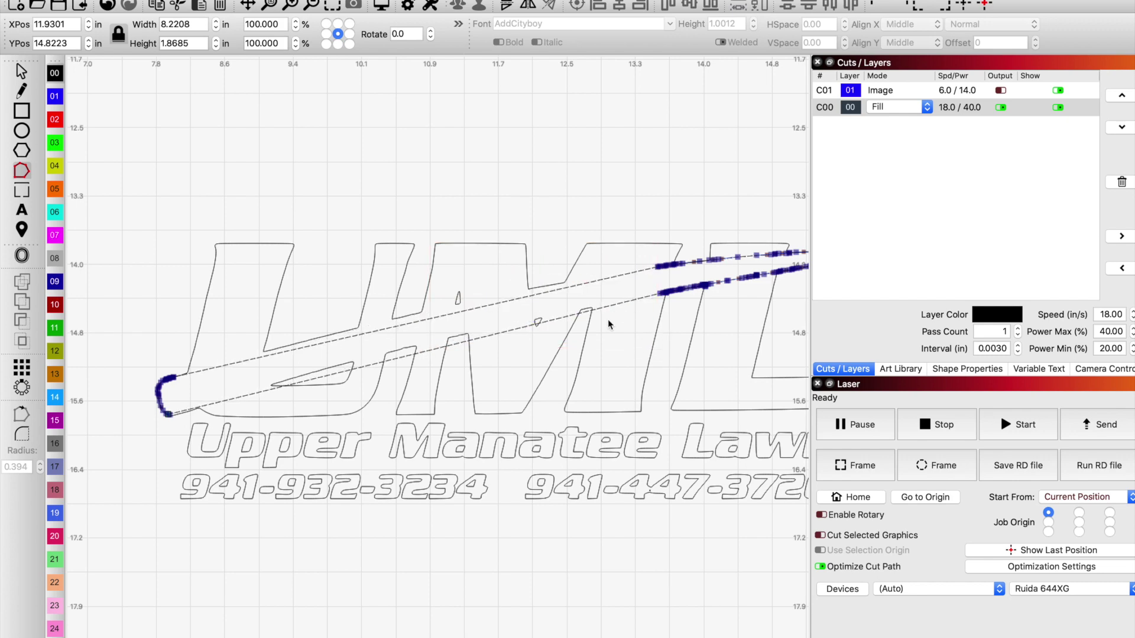
{"action": "left_click_drag", "start_coordinate": [629, 249], "coordinate": [743, 338]}
{"action": "key", "text": "Delete"}
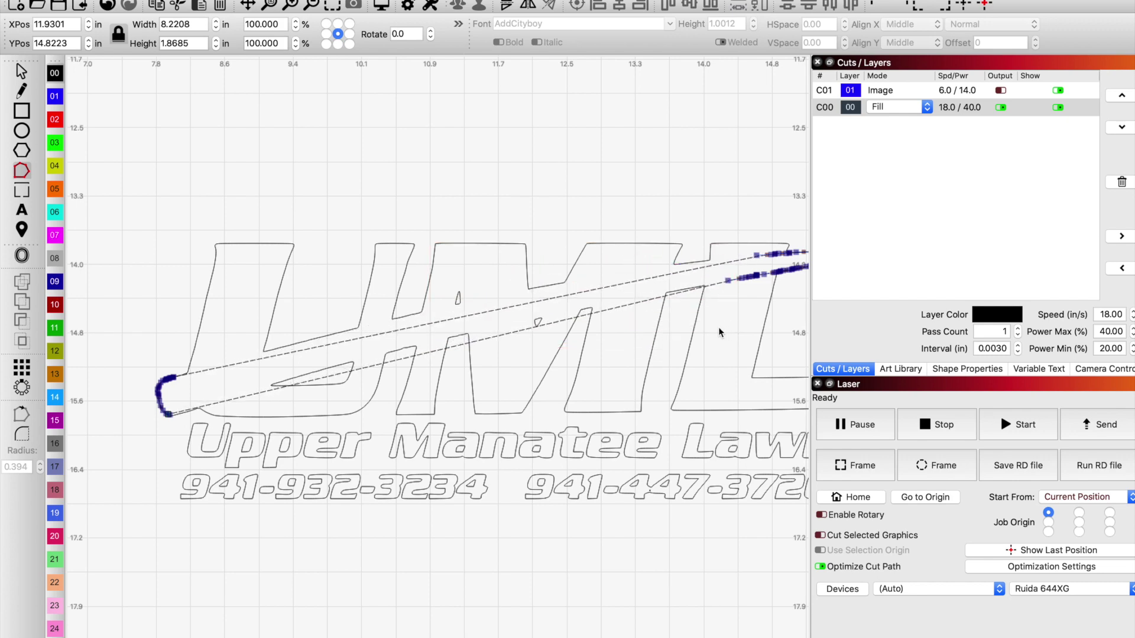
{"action": "scroll", "coordinate": [650, 254], "scroll_direction": "down", "scroll_amount": 3}
{"action": "left_click_drag", "start_coordinate": [686, 229], "coordinate": [757, 305]}
{"action": "key", "text": "Delete"}
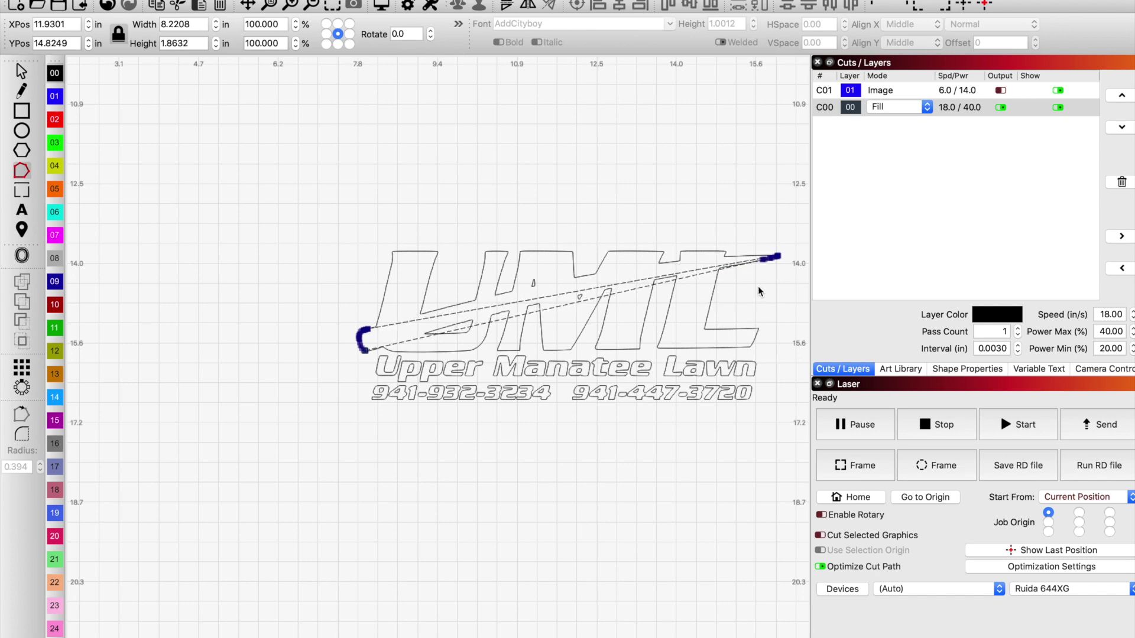
- Drag the upper-edge nodes and handles so the blade's top curves along the swoosh
{"action": "scroll", "coordinate": [473, 311], "scroll_direction": "up", "scroll_amount": 2}
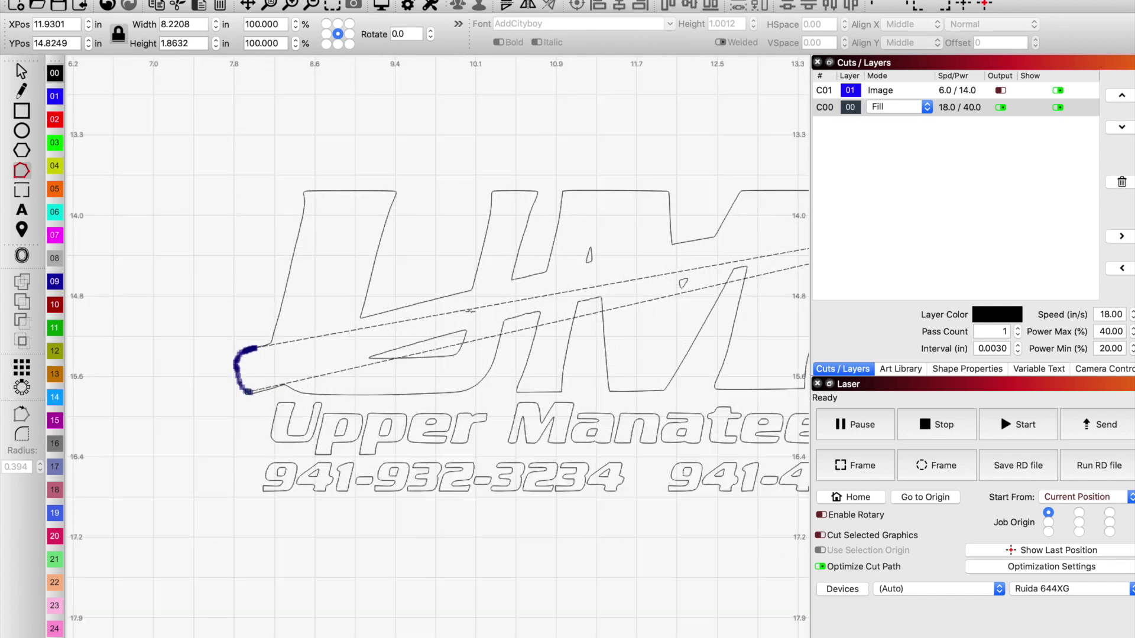
{"action": "scroll", "coordinate": [470, 310], "scroll_direction": "up", "scroll_amount": 2}
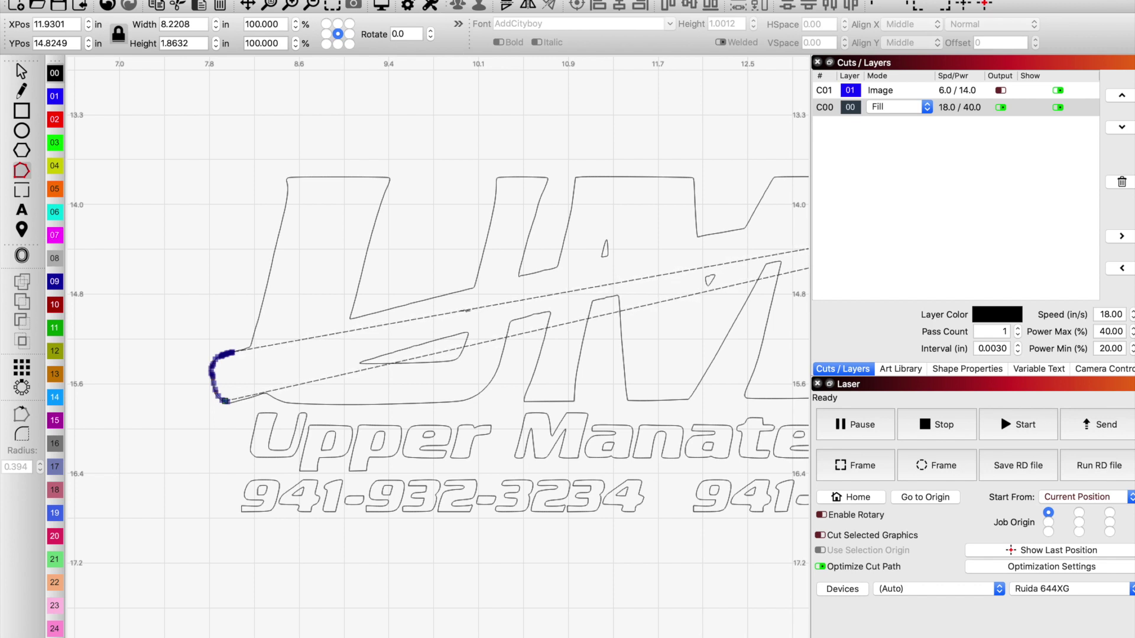
{"action": "left_click_drag", "start_coordinate": [470, 310], "coordinate": [479, 296]}
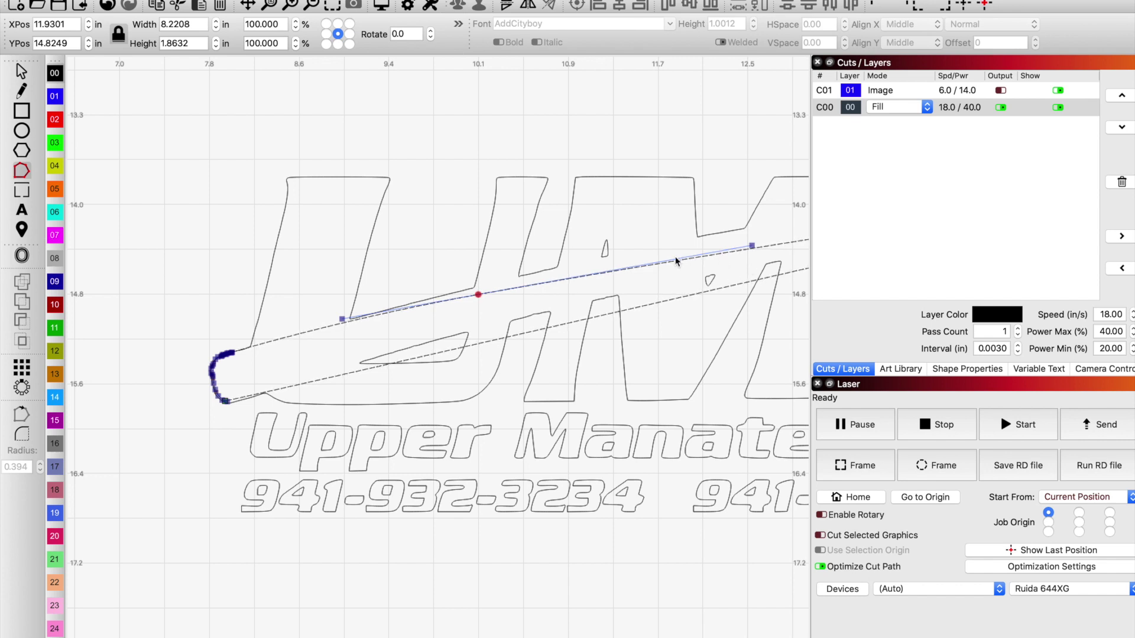
{"action": "left_click_drag", "start_coordinate": [700, 258], "coordinate": [698, 238]}
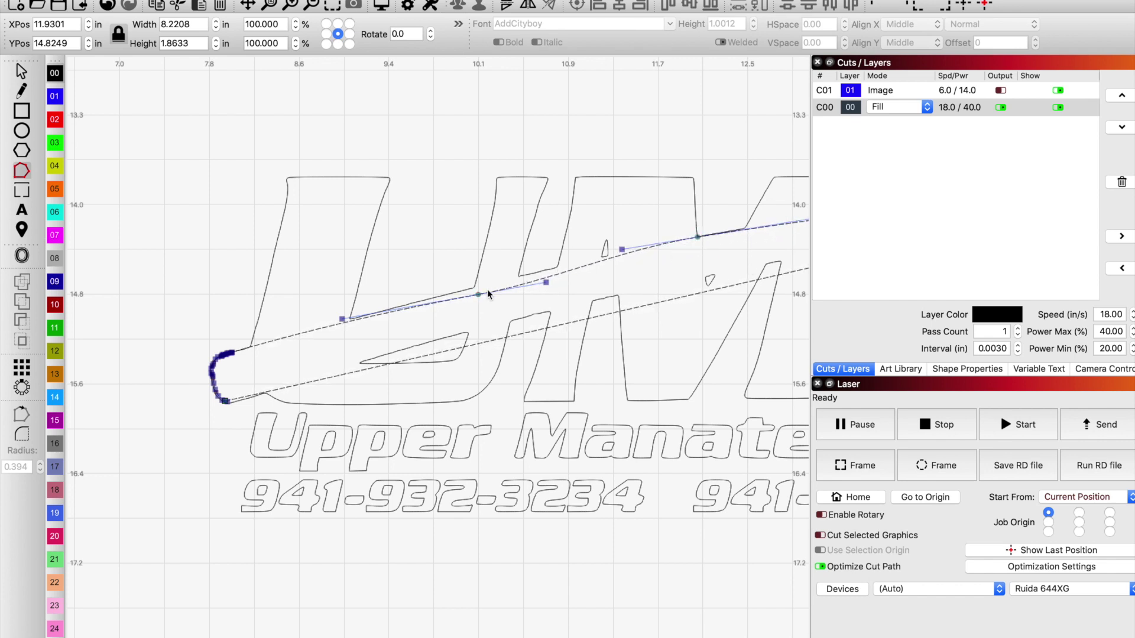
{"action": "left_click_drag", "start_coordinate": [479, 295], "coordinate": [474, 288]}
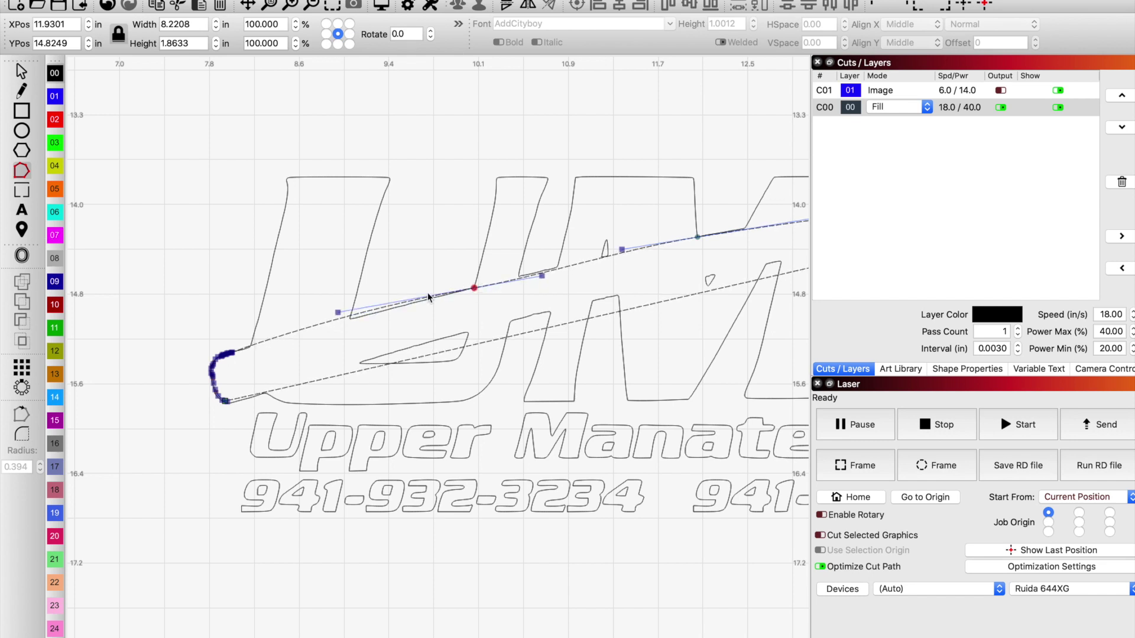
{"action": "left_click_drag", "start_coordinate": [338, 312], "coordinate": [342, 324]}
{"action": "scroll", "coordinate": [658, 327], "scroll_direction": "down", "scroll_amount": 5}
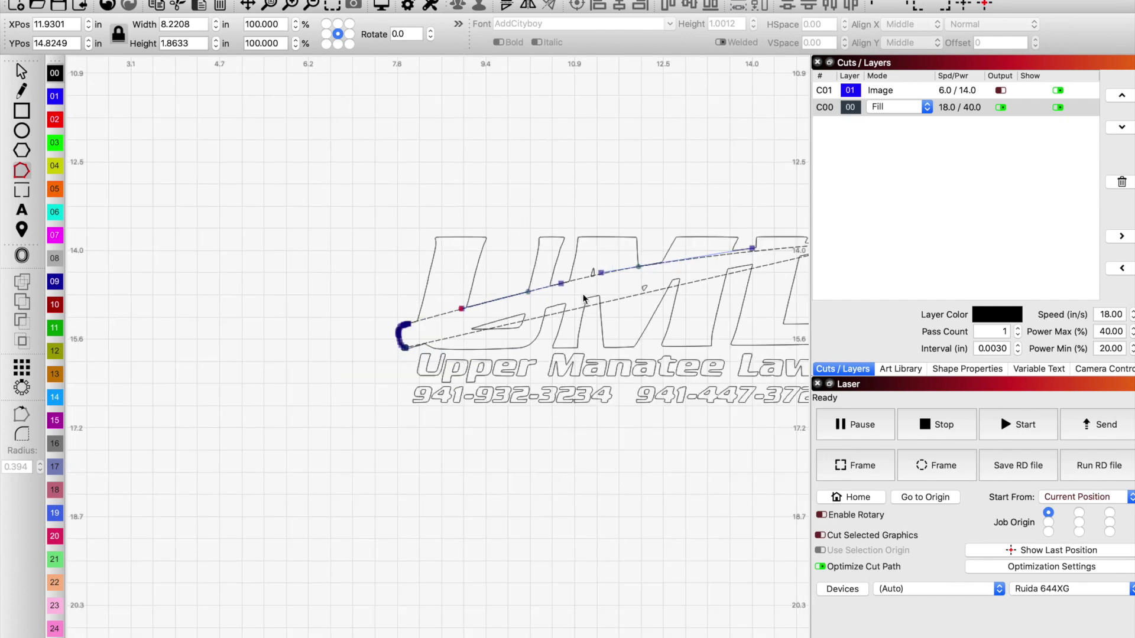
{"action": "scroll", "coordinate": [658, 327], "scroll_direction": "up", "scroll_amount": 6}
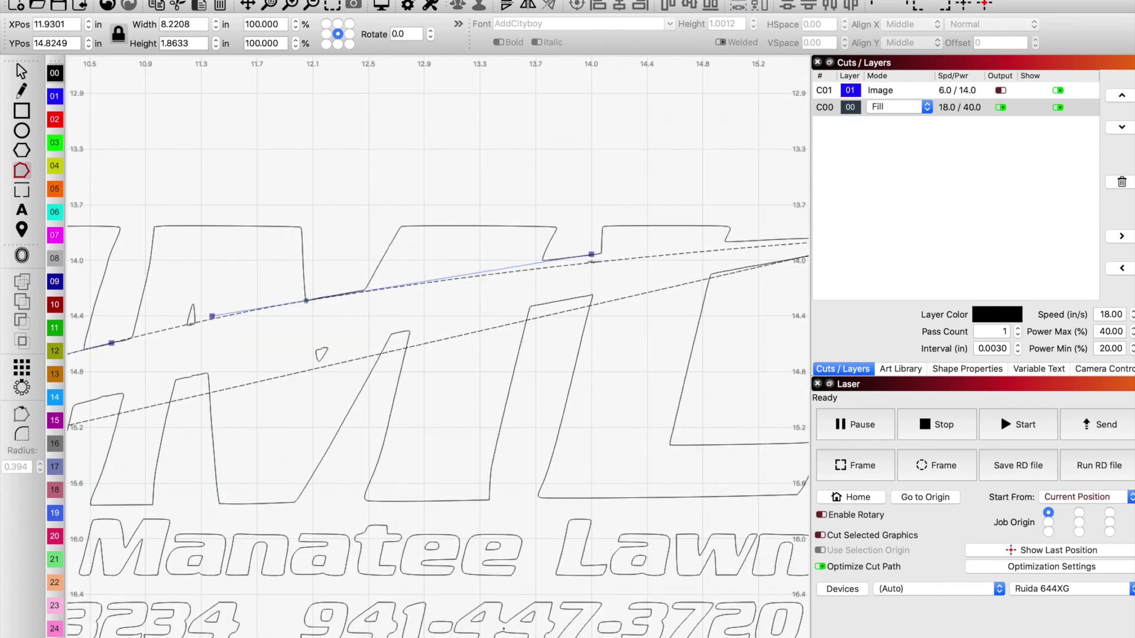
{"action": "left_click", "coordinate": [602, 254]}
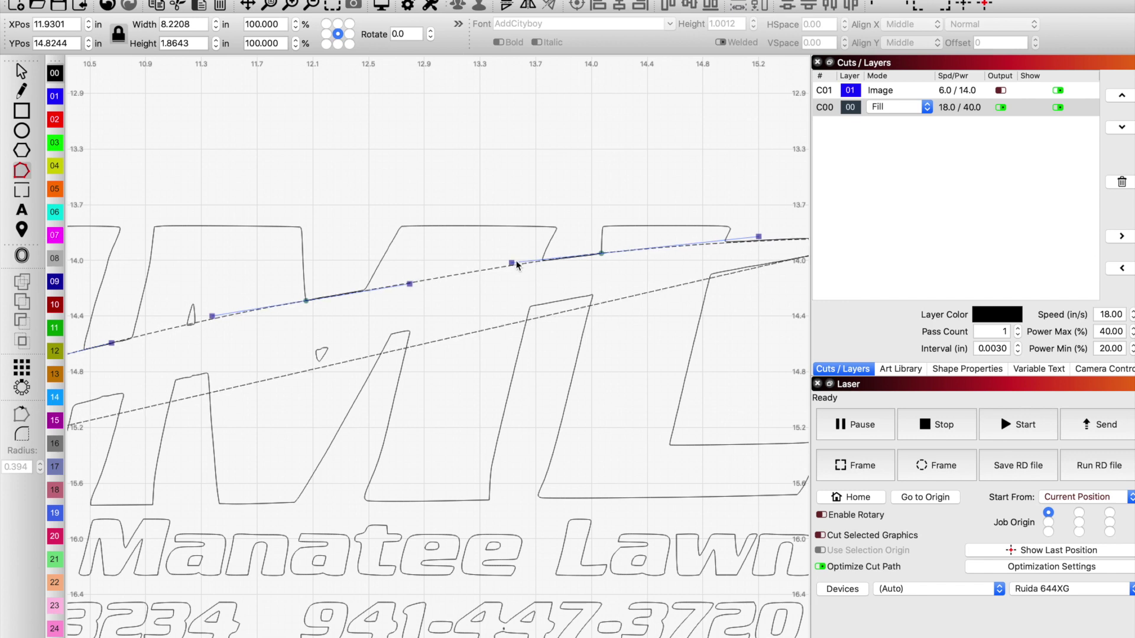
{"action": "left_click_drag", "start_coordinate": [511, 263], "coordinate": [512, 264]}
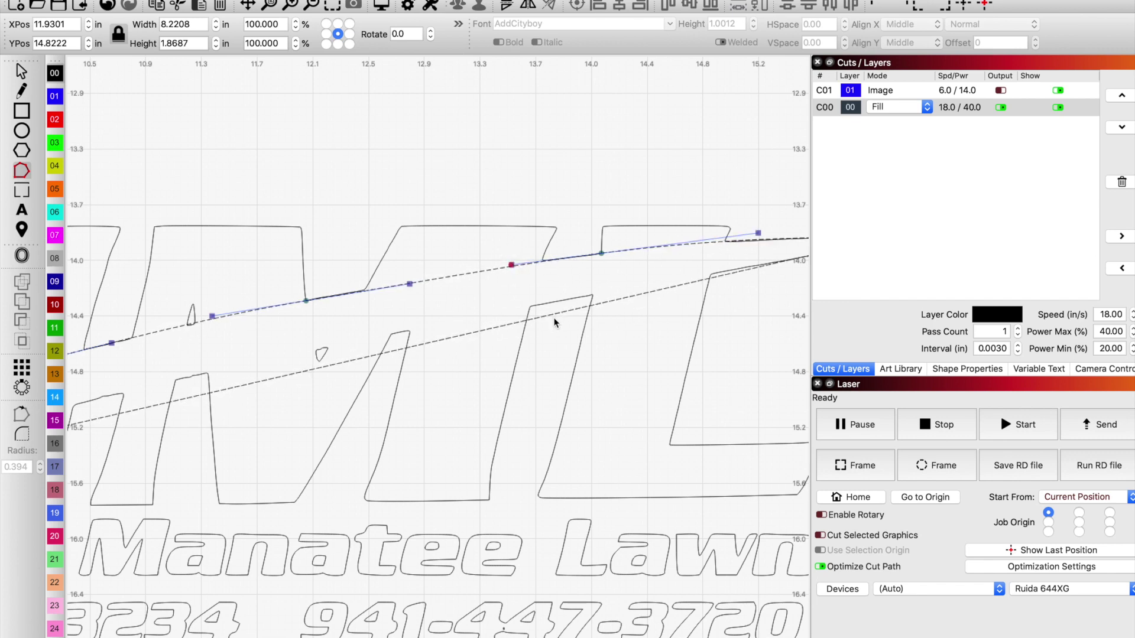
- Raise the lower-edge nodes and insert a new node to bend the lower curve
{"action": "left_click", "coordinate": [528, 320]}
{"action": "left_click_drag", "start_coordinate": [527, 320], "coordinate": [531, 306]}
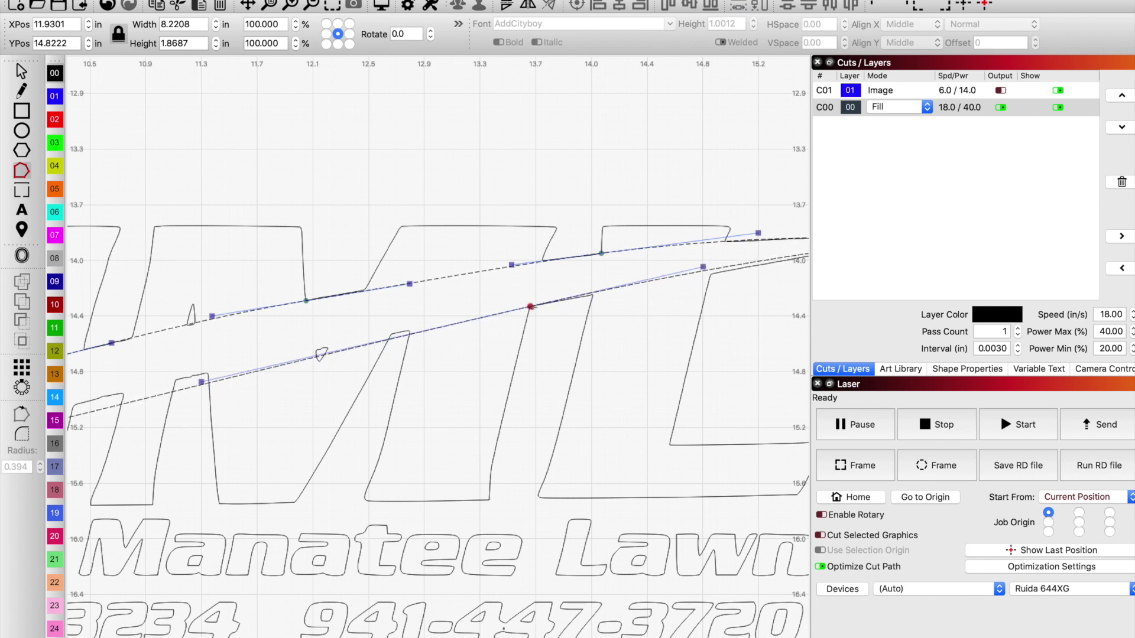
{"action": "left_click_drag", "start_coordinate": [703, 267], "coordinate": [705, 270]}
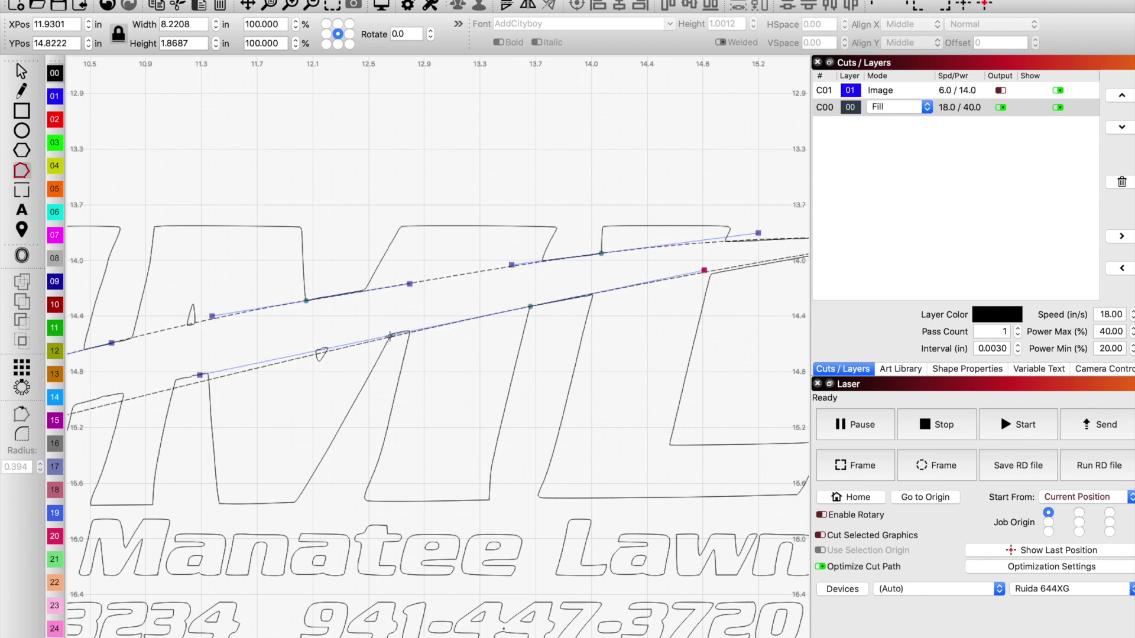
{"action": "left_click", "coordinate": [390, 336]}
{"action": "left_click", "coordinate": [393, 335]}
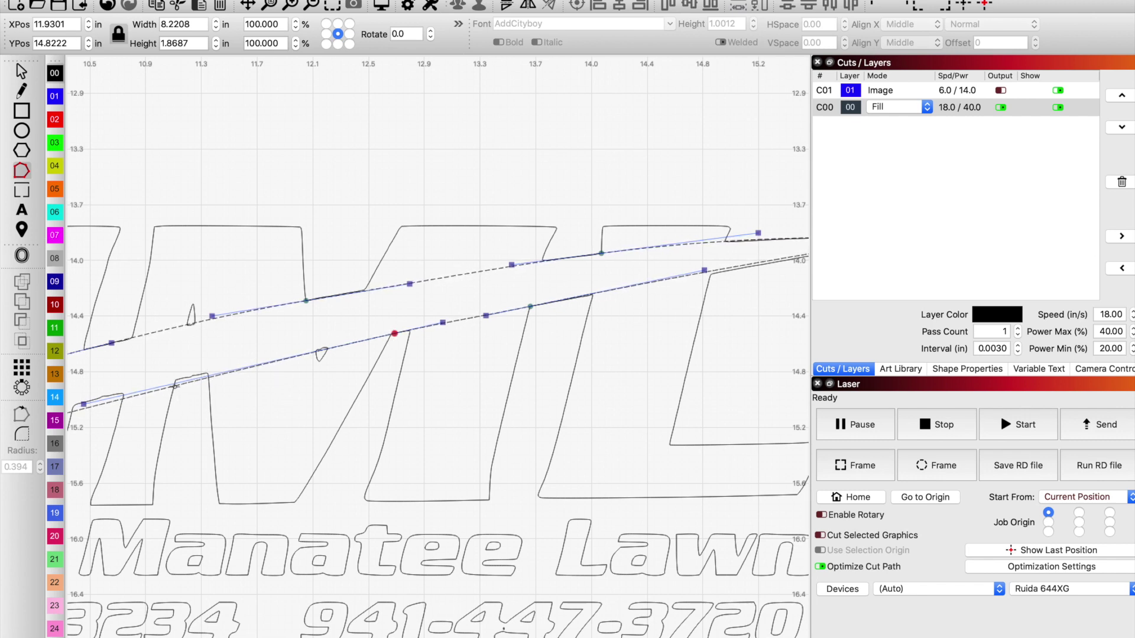
{"action": "key", "text": "i"}
{"action": "left_click_drag", "start_coordinate": [173, 386], "coordinate": [177, 380]}
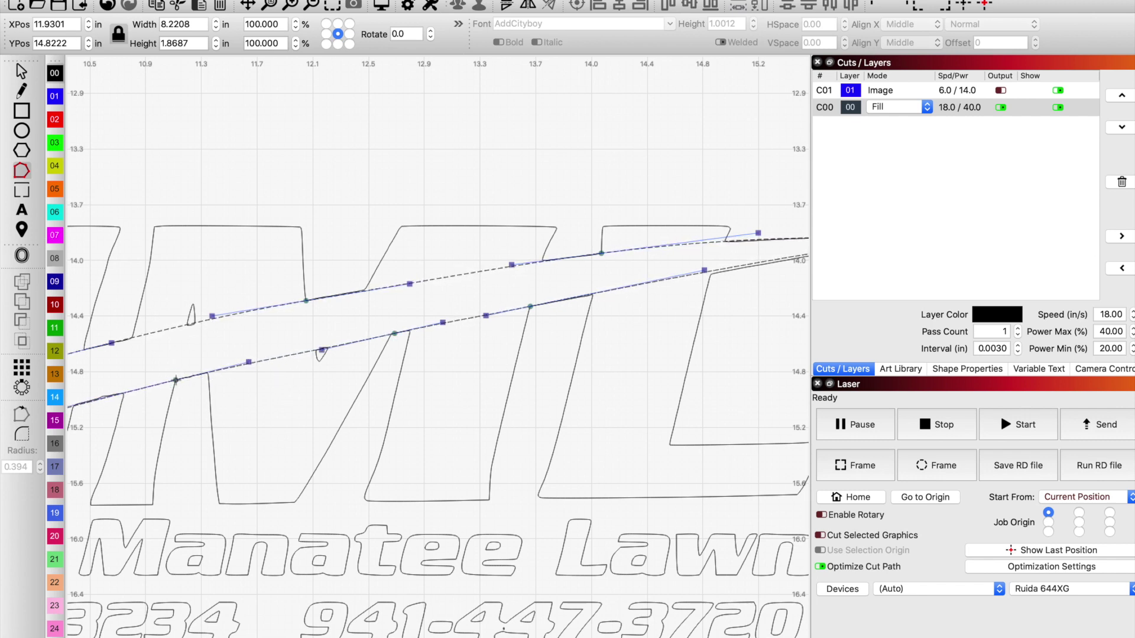
- Delete the clustered nodes near the blade's right tip
{"action": "scroll", "coordinate": [577, 375], "scroll_direction": "down", "scroll_amount": 3}
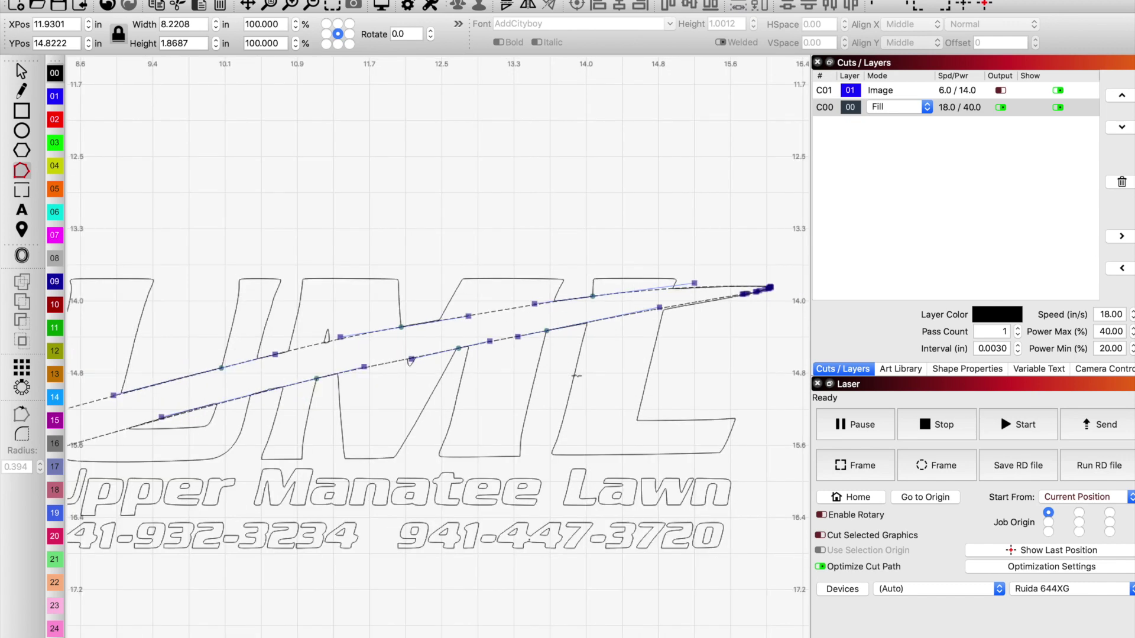
{"action": "scroll", "coordinate": [732, 301], "scroll_direction": "up", "scroll_amount": 7}
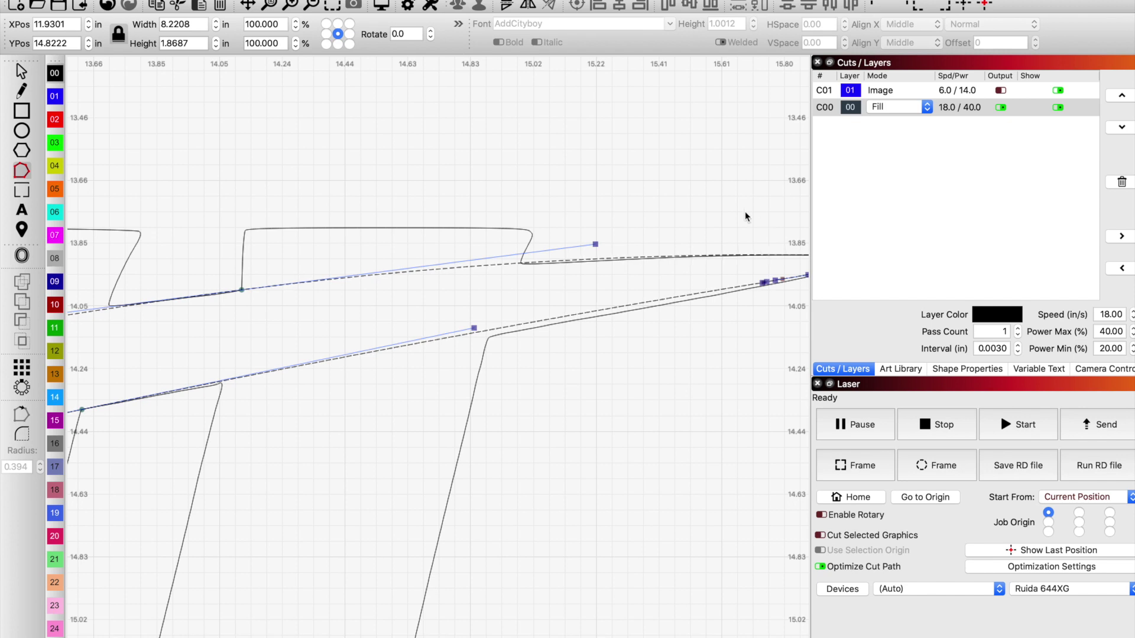
{"action": "left_click_drag", "start_coordinate": [745, 211], "coordinate": [782, 317]}
{"action": "left_click", "coordinate": [779, 315]}
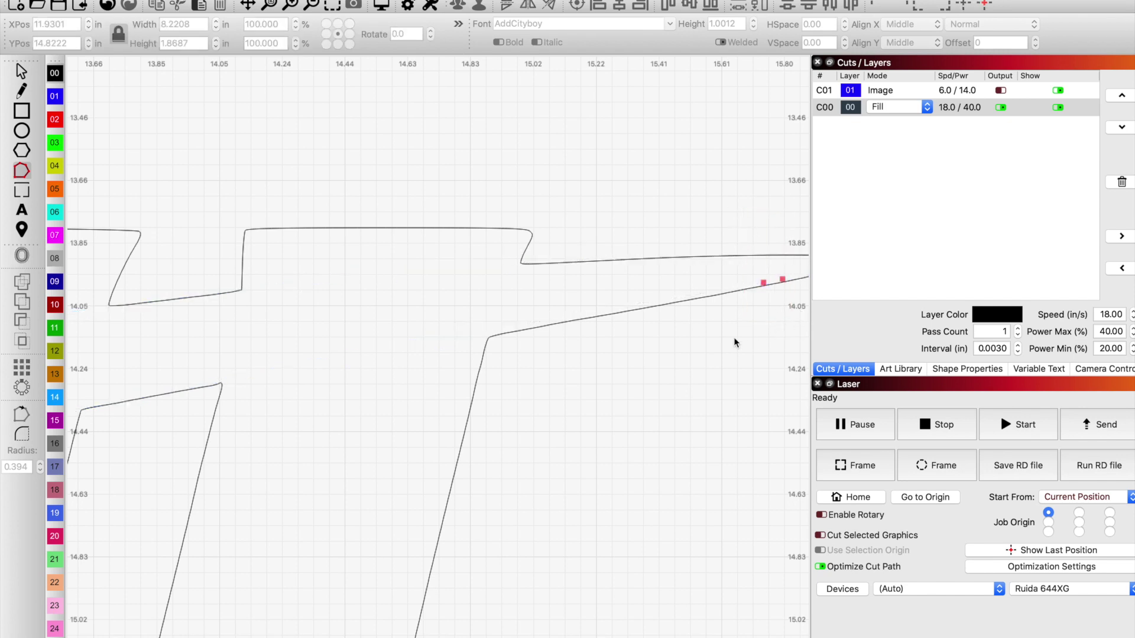
{"action": "left_click", "coordinate": [606, 328]}
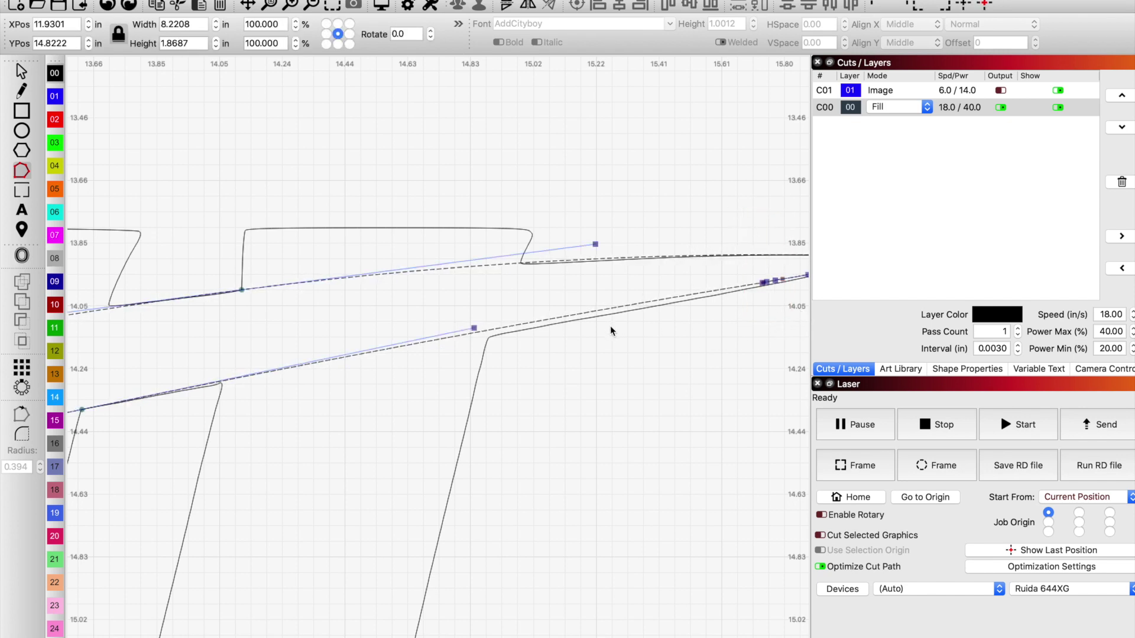
{"action": "scroll", "coordinate": [687, 316], "scroll_direction": "down", "scroll_amount": 4}
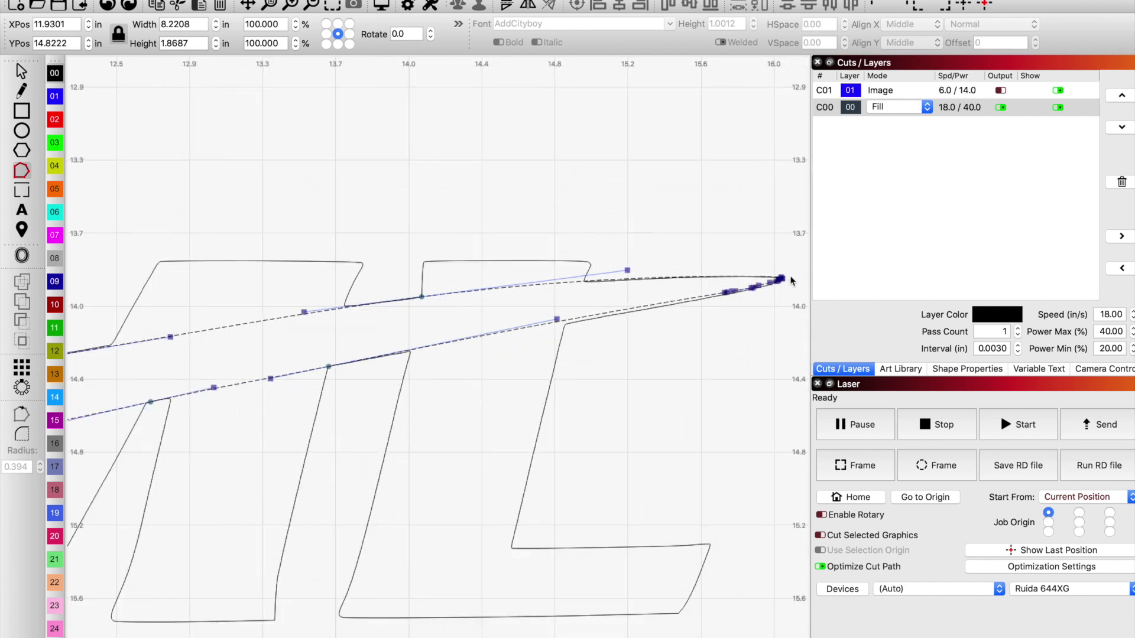
{"action": "scroll", "coordinate": [790, 276], "scroll_direction": "up", "scroll_amount": 5}
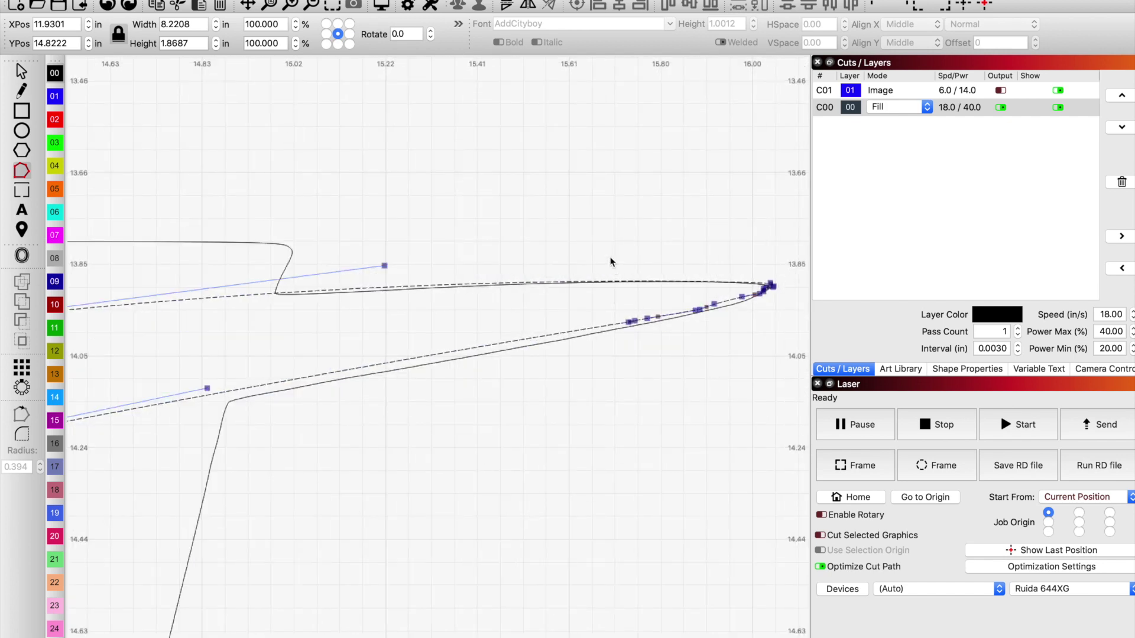
{"action": "left_click_drag", "start_coordinate": [611, 262], "coordinate": [684, 377]}
{"action": "key", "text": "Delete"}
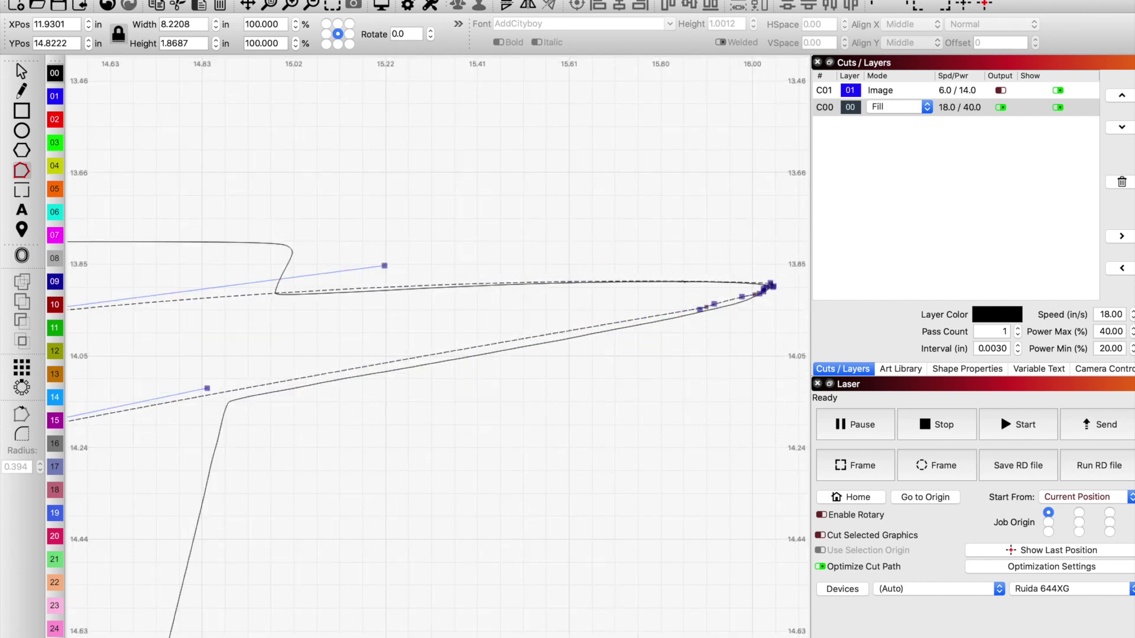
{"action": "left_click_drag", "start_coordinate": [679, 258], "coordinate": [756, 364]}
{"action": "key", "text": "Delete"}
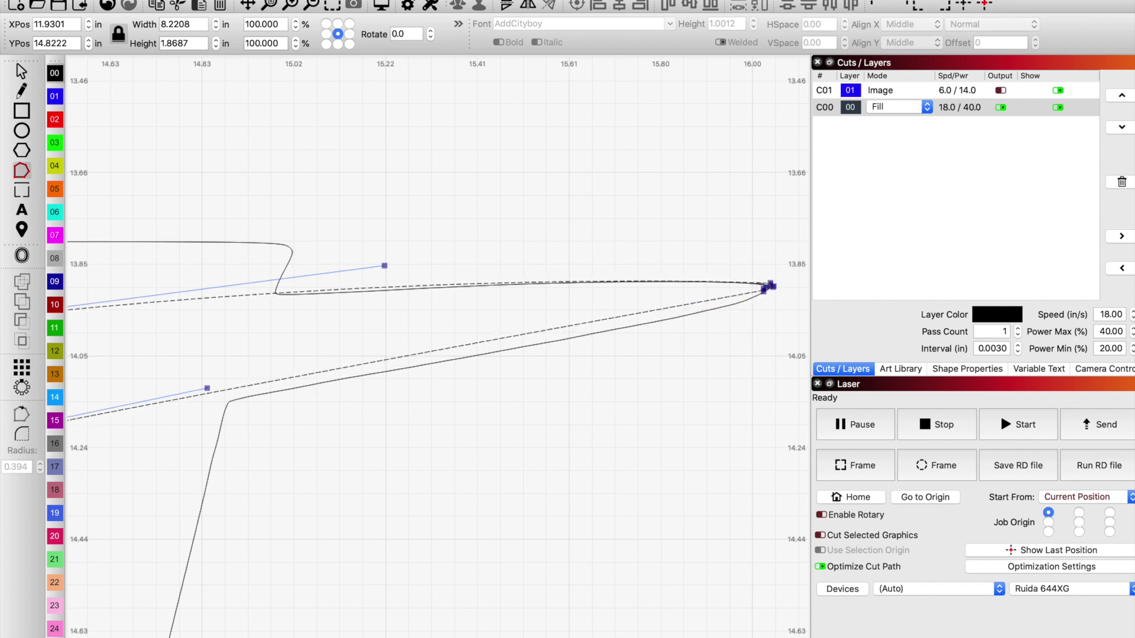
- Drag the tip node's handles to sharpen the point and reshape its upper and lower curves
{"action": "scroll", "coordinate": [760, 279], "scroll_direction": "up", "scroll_amount": 6}
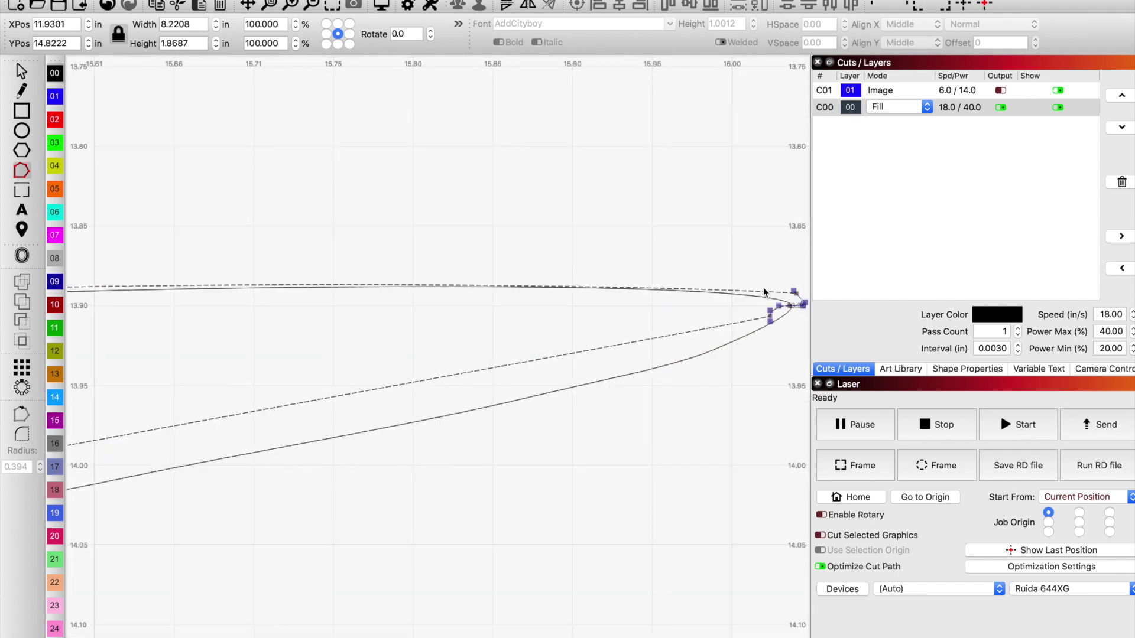
{"action": "scroll", "coordinate": [764, 287], "scroll_direction": "up", "scroll_amount": 1}
{"action": "scroll", "coordinate": [760, 296], "scroll_direction": "up", "scroll_amount": 1}
{"action": "left_click", "coordinate": [751, 305]}
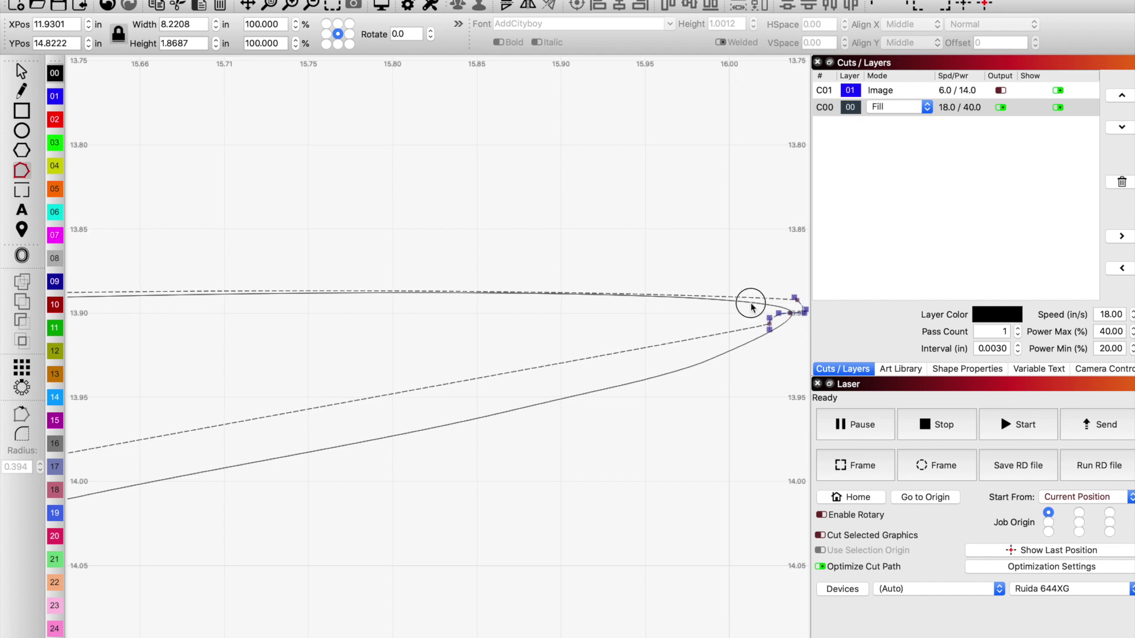
{"action": "left_click_drag", "start_coordinate": [751, 305], "coordinate": [785, 355]}
{"action": "left_click_drag", "start_coordinate": [747, 273], "coordinate": [781, 352]}
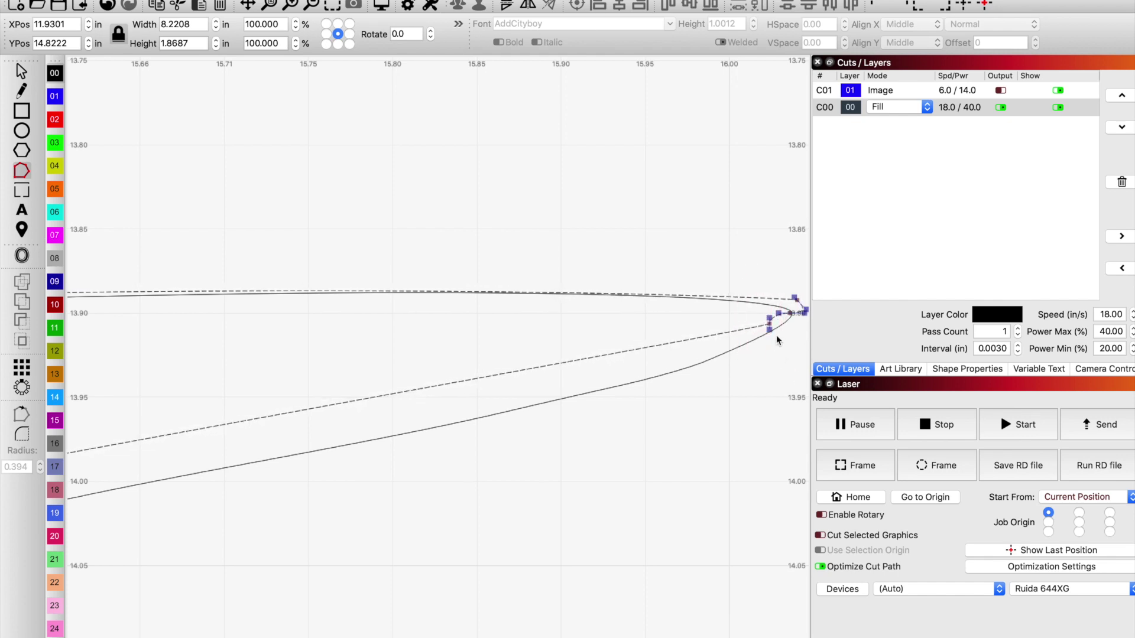
{"action": "left_click", "coordinate": [761, 304]}
{"action": "left_click", "coordinate": [770, 329]}
{"action": "mouse_move", "coordinate": [779, 313]}
{"action": "left_mouse_down"}
{"action": "mouse_move", "coordinate": [794, 301]}
{"action": "mouse_move", "coordinate": [793, 312]}
{"action": "left_mouse_up"}
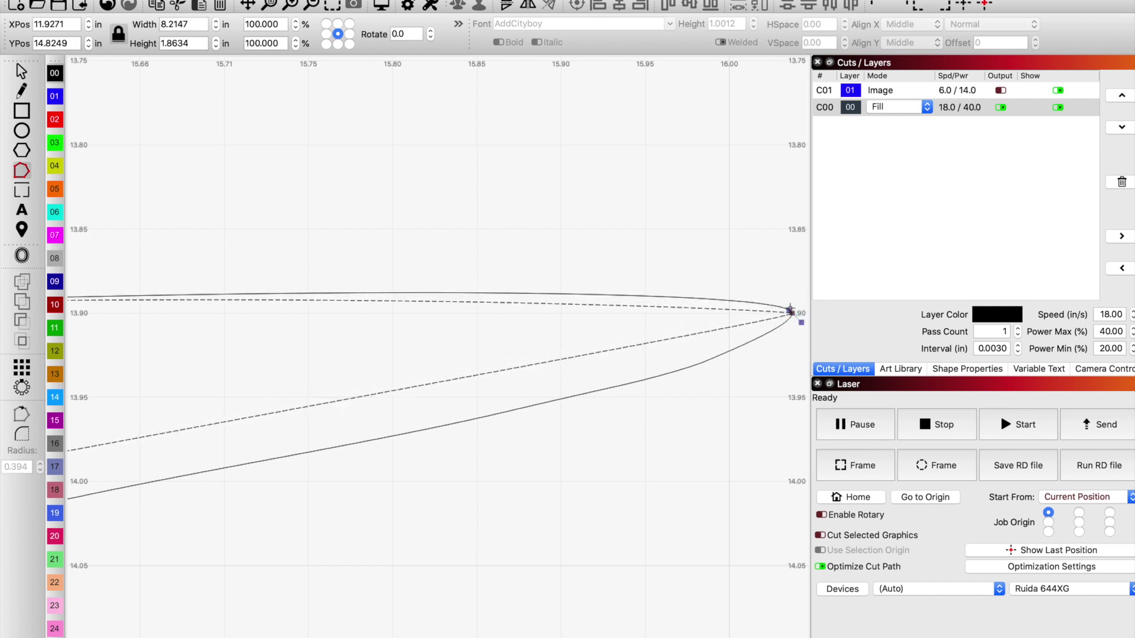
{"action": "left_click_drag", "start_coordinate": [791, 309], "coordinate": [777, 282]}
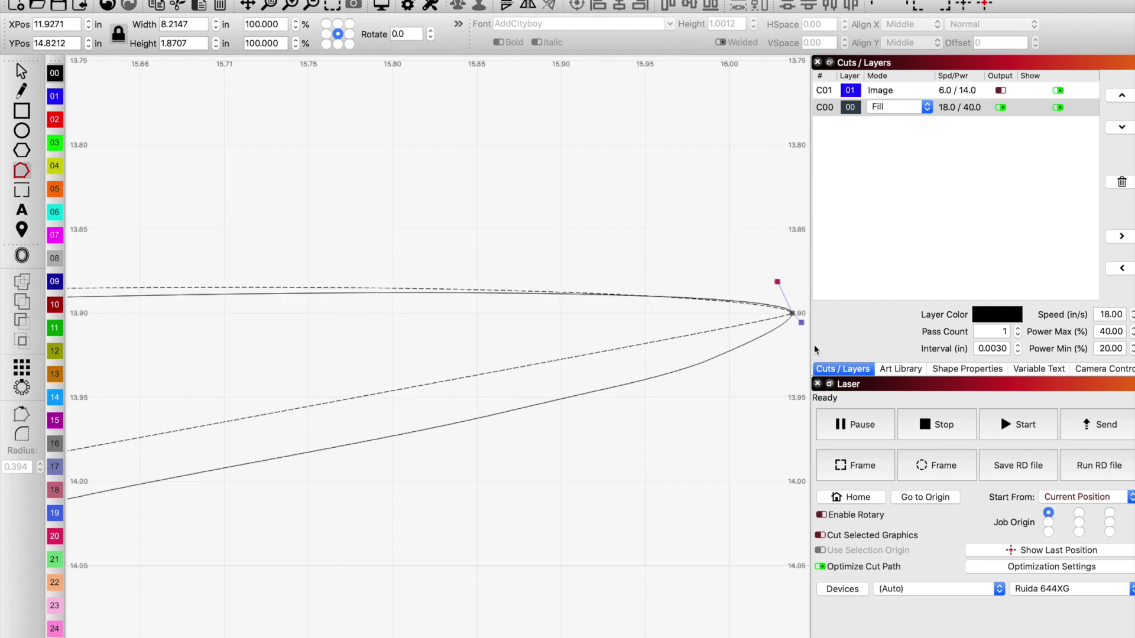
{"action": "left_click_drag", "start_coordinate": [802, 323], "coordinate": [760, 417]}
- Fine-tune the blade's long lower and upper curves to match the original outline
{"action": "scroll", "coordinate": [392, 455], "scroll_direction": "down", "scroll_amount": 10}
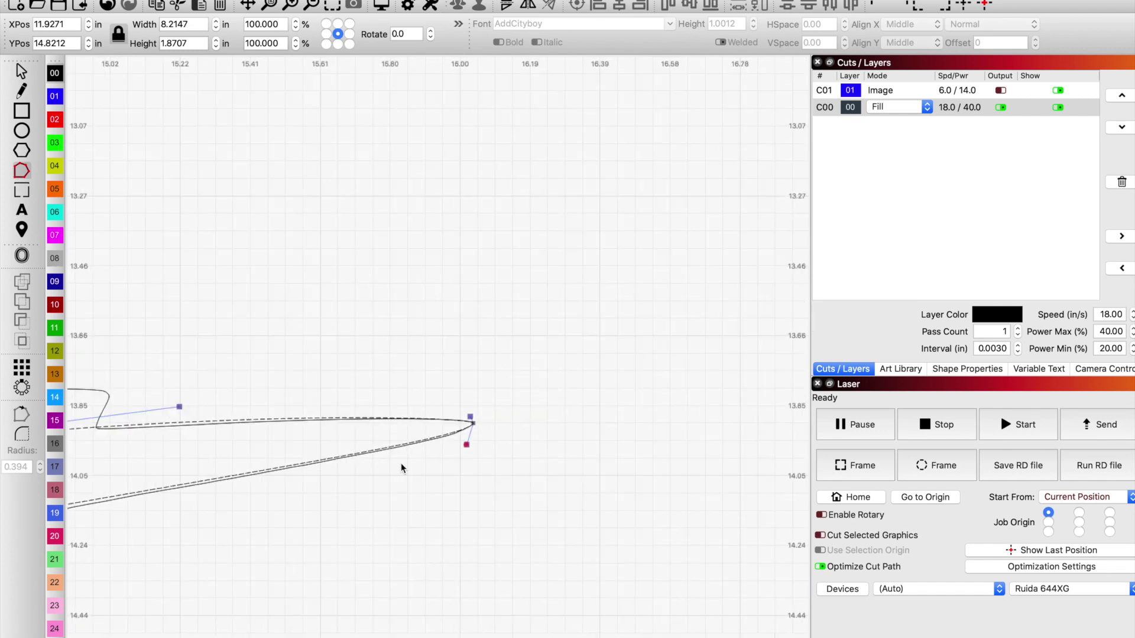
{"action": "scroll", "coordinate": [263, 468], "scroll_direction": "up", "scroll_amount": 6}
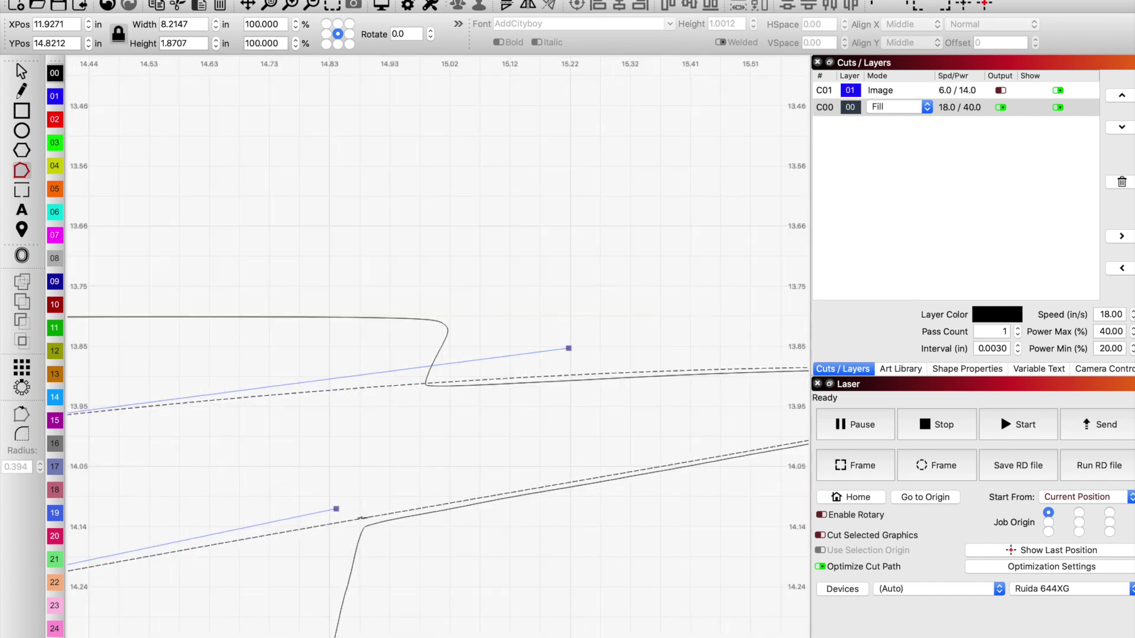
{"action": "left_click_drag", "start_coordinate": [337, 510], "coordinate": [342, 521]}
{"action": "scroll", "coordinate": [485, 516], "scroll_direction": "down", "scroll_amount": 3}
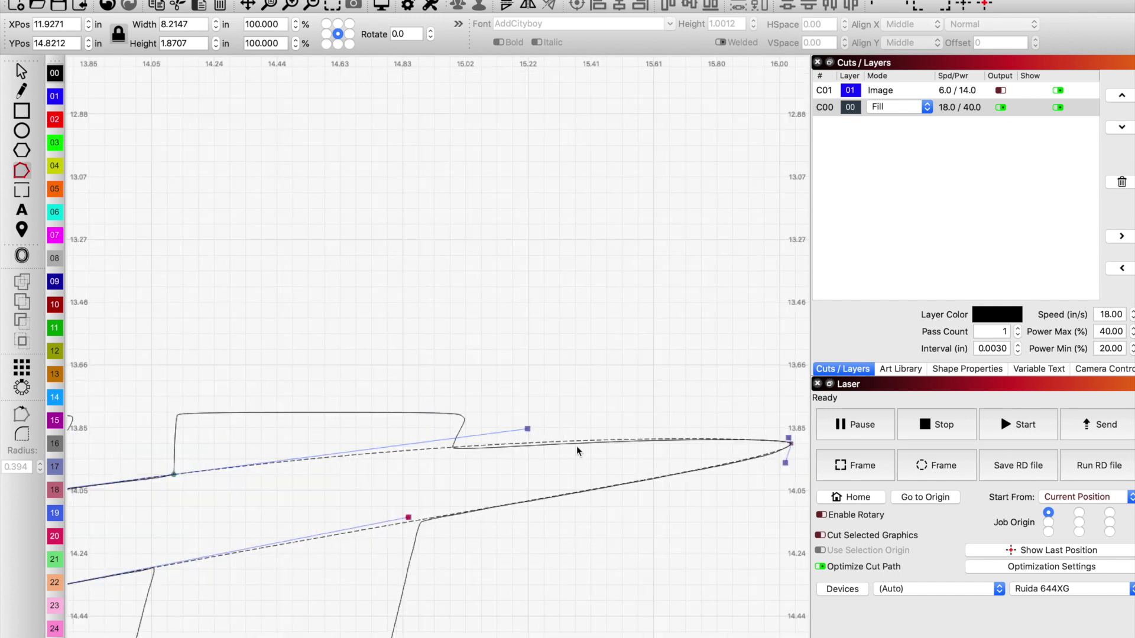
{"action": "left_click_drag", "start_coordinate": [527, 430], "coordinate": [532, 435]}
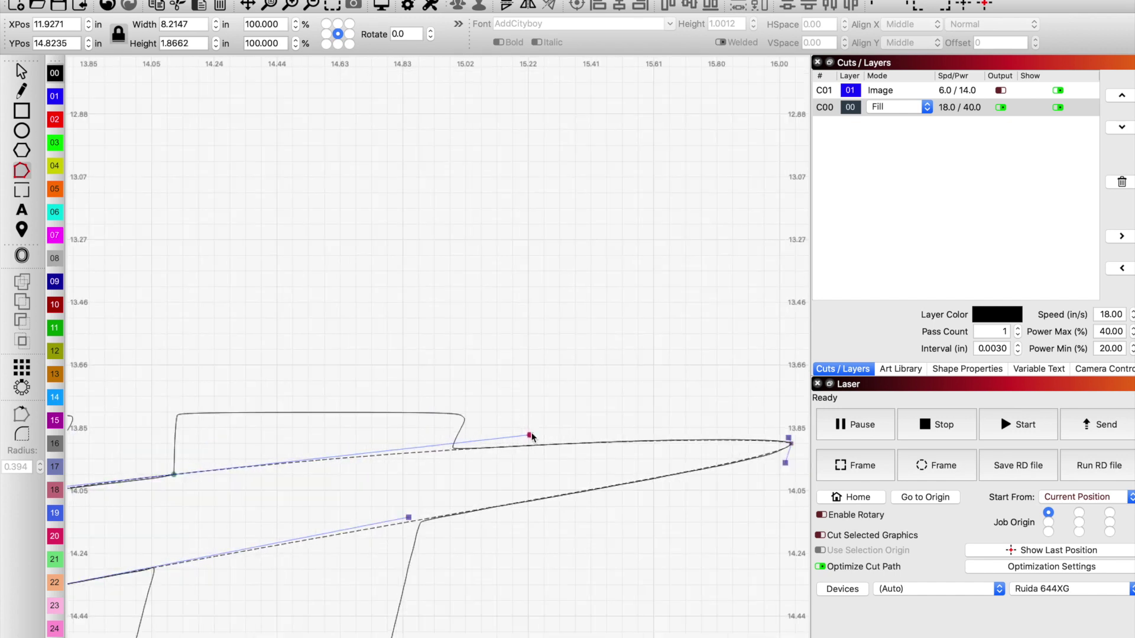
{"action": "scroll", "coordinate": [609, 457], "scroll_direction": "down", "scroll_amount": 1}
{"action": "scroll", "coordinate": [498, 473], "scroll_direction": "down", "scroll_amount": 5}
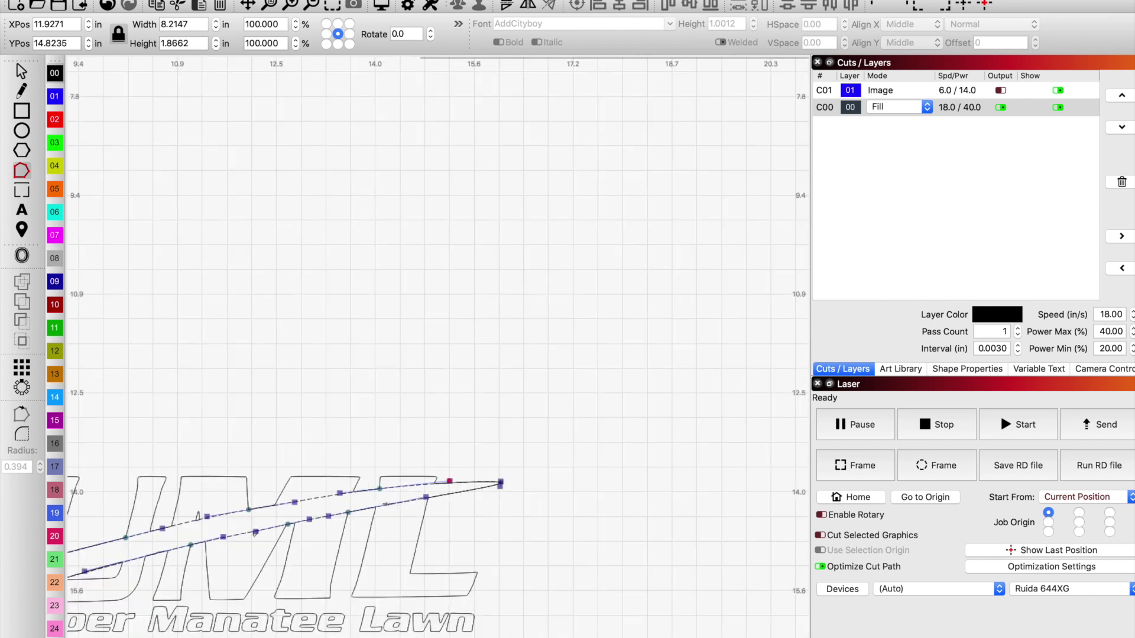
- Nudge a node on the blade's lower edge, then move the left corner node down and right
{"action": "scroll", "coordinate": [239, 533], "scroll_direction": "up", "scroll_amount": 3}
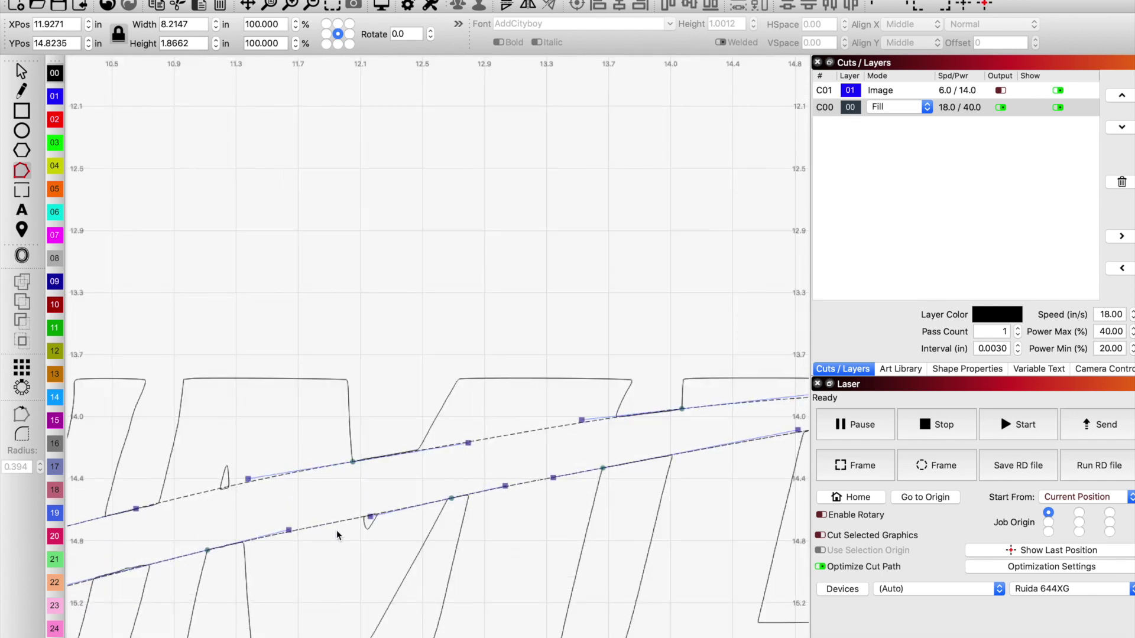
{"action": "scroll", "coordinate": [335, 530], "scroll_direction": "down", "scroll_amount": 1}
{"action": "scroll", "coordinate": [171, 573], "scroll_direction": "up", "scroll_amount": 2}
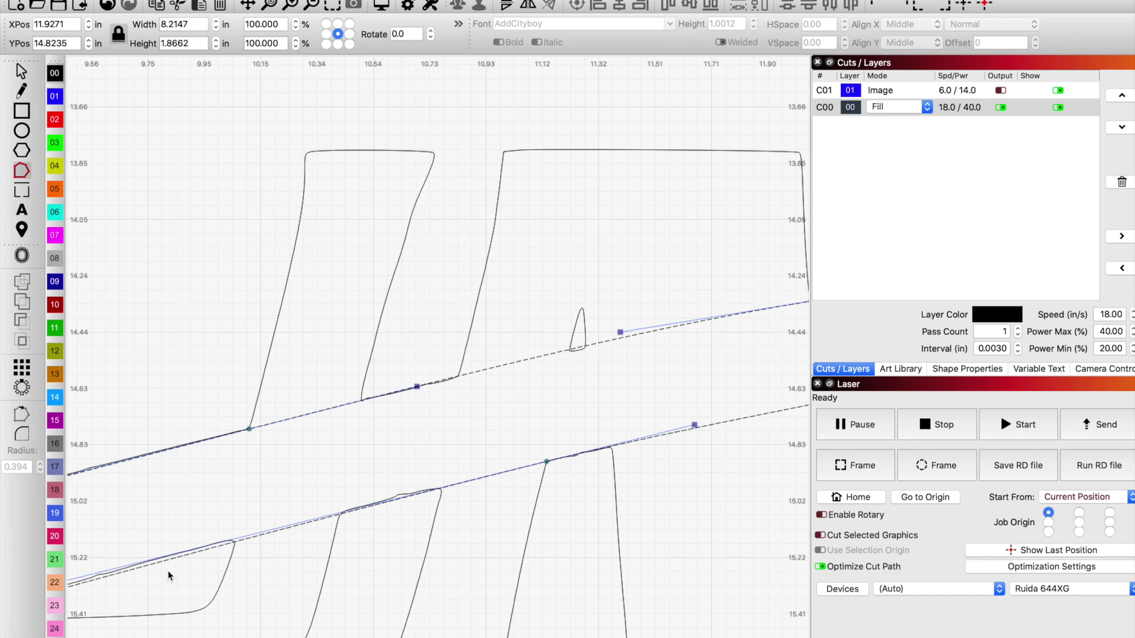
{"action": "scroll", "coordinate": [257, 565], "scroll_direction": "down", "scroll_amount": 2}
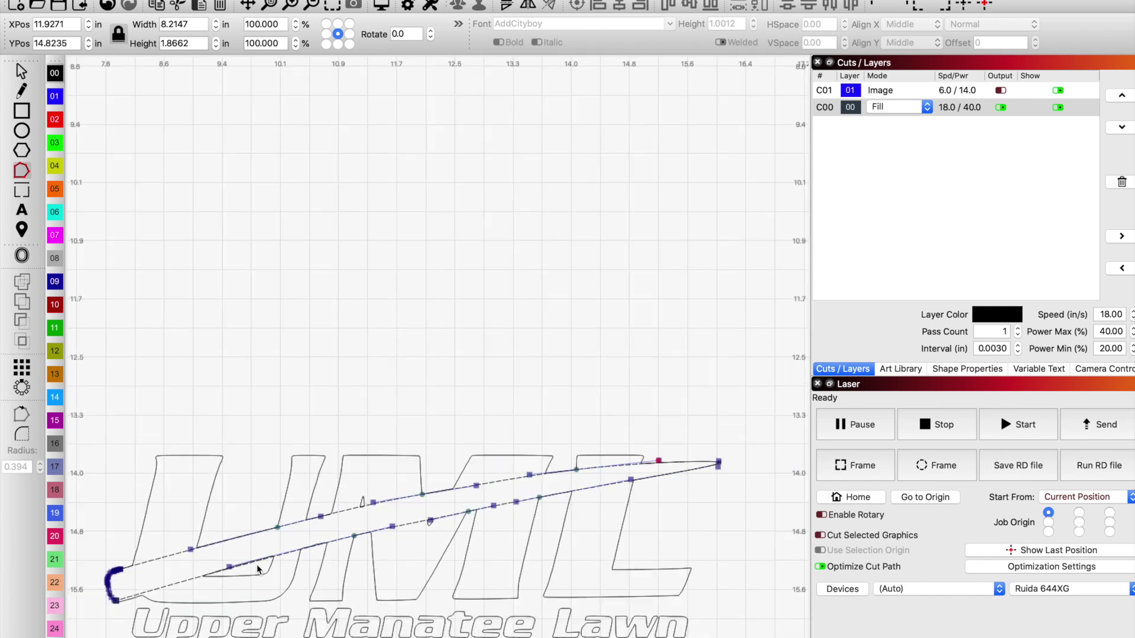
{"action": "scroll", "coordinate": [165, 580], "scroll_direction": "up", "scroll_amount": 1}
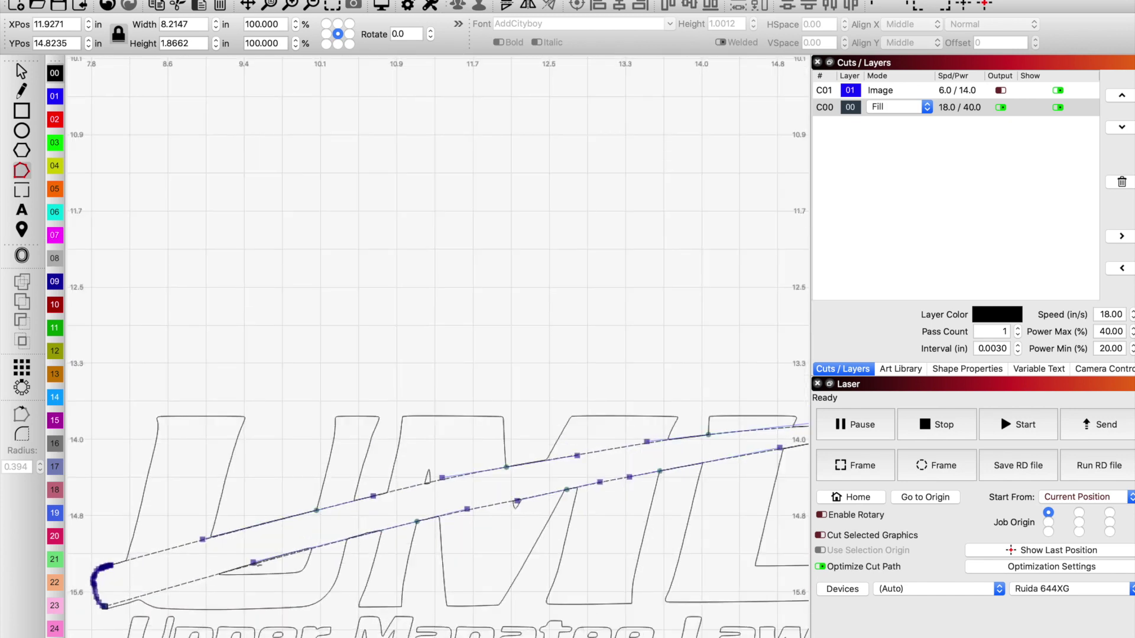
{"action": "left_click_drag", "start_coordinate": [253, 562], "coordinate": [247, 564]}
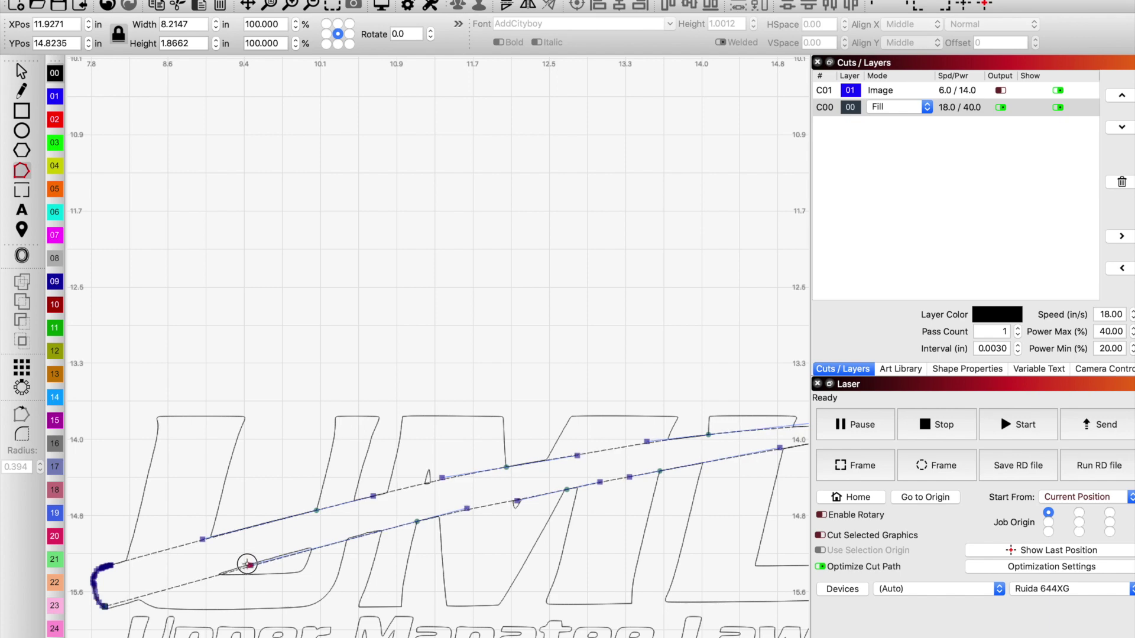
{"action": "scroll", "coordinate": [195, 577], "scroll_direction": "up", "scroll_amount": 2}
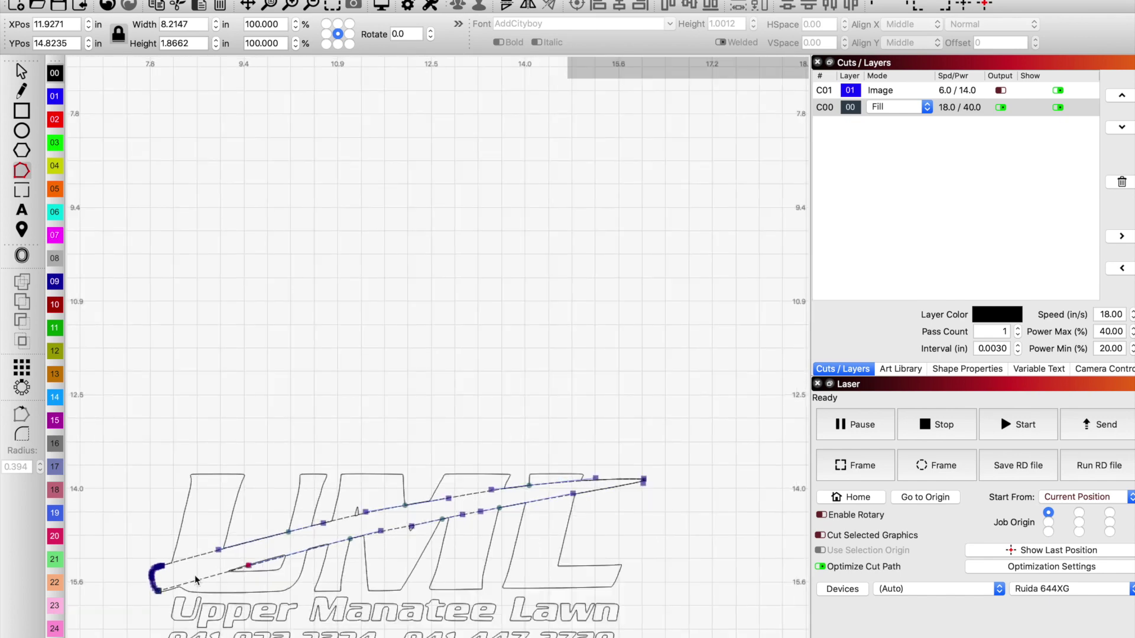
{"action": "scroll", "coordinate": [160, 584], "scroll_direction": "up", "scroll_amount": 2}
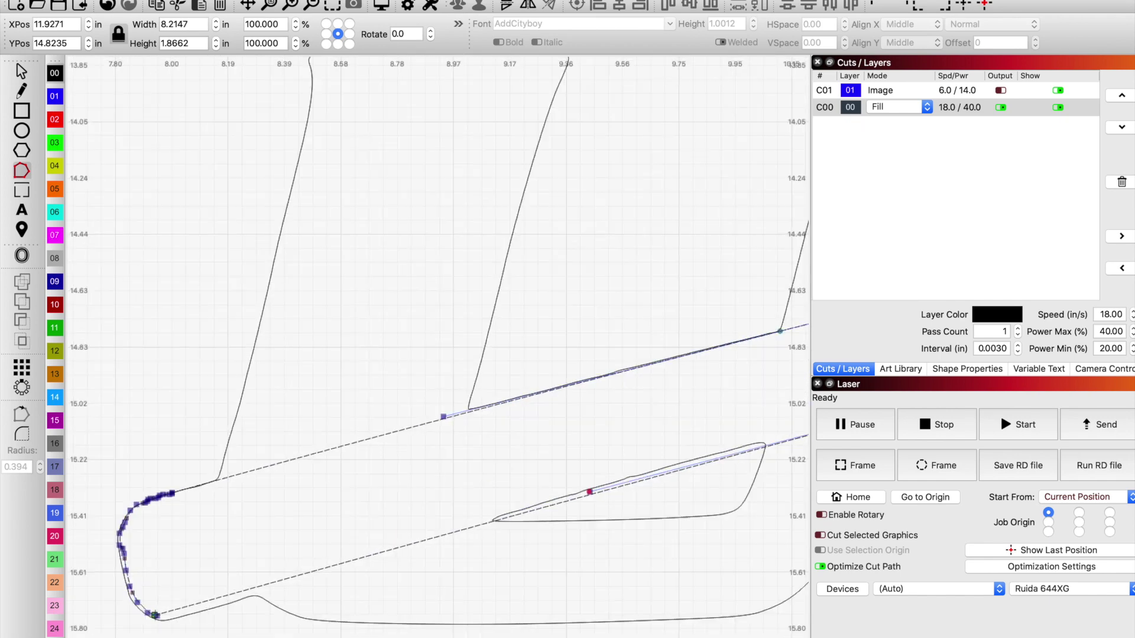
{"action": "left_click", "coordinate": [155, 615]}
{"action": "left_click_drag", "start_coordinate": [155, 615], "coordinate": [158, 620]}
- Delete the extra clustered nodes on the blade's lower-left and upper-left curves
{"action": "scroll", "coordinate": [157, 620], "scroll_direction": "up", "scroll_amount": 1}
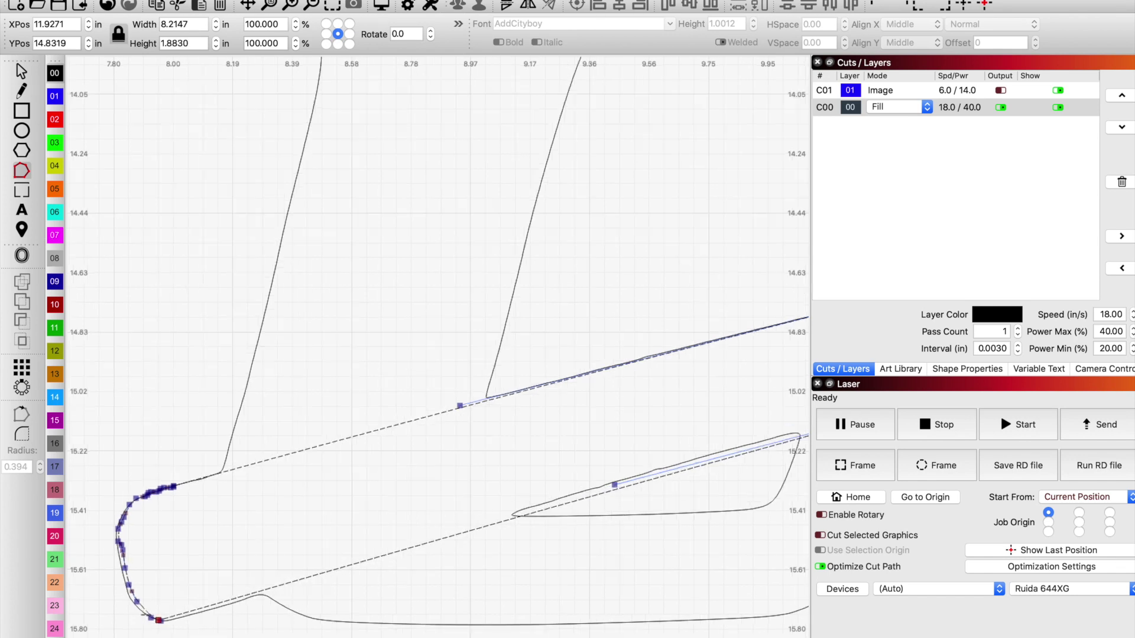
{"action": "left_click_drag", "start_coordinate": [102, 510], "coordinate": [158, 586]}
{"action": "key", "text": "Delete"}
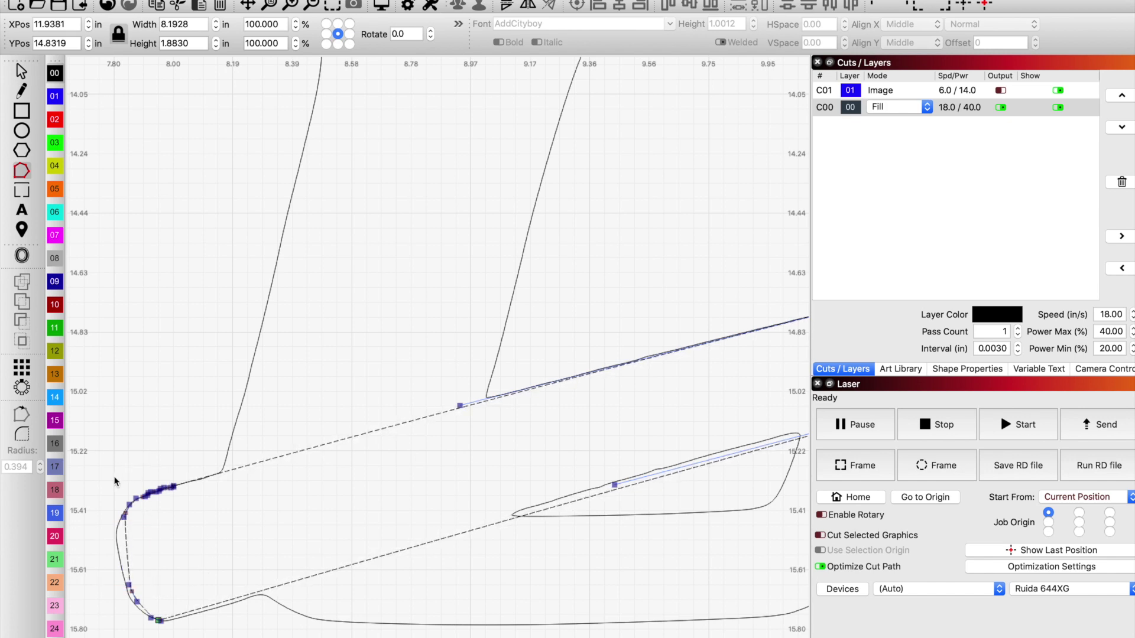
{"action": "left_click_drag", "start_coordinate": [127, 459], "coordinate": [197, 519]}
{"action": "key", "text": "Delete"}
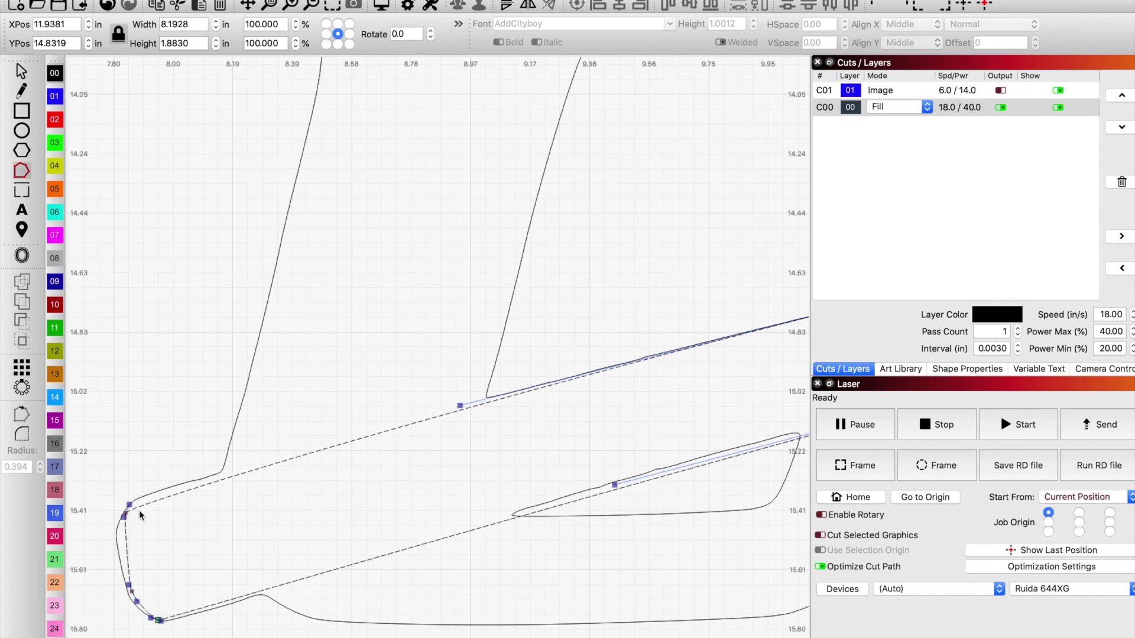
- Shift and slightly flatten the upper-left curve, then leave node editing
{"action": "left_click_drag", "start_coordinate": [123, 516], "coordinate": [212, 466]}
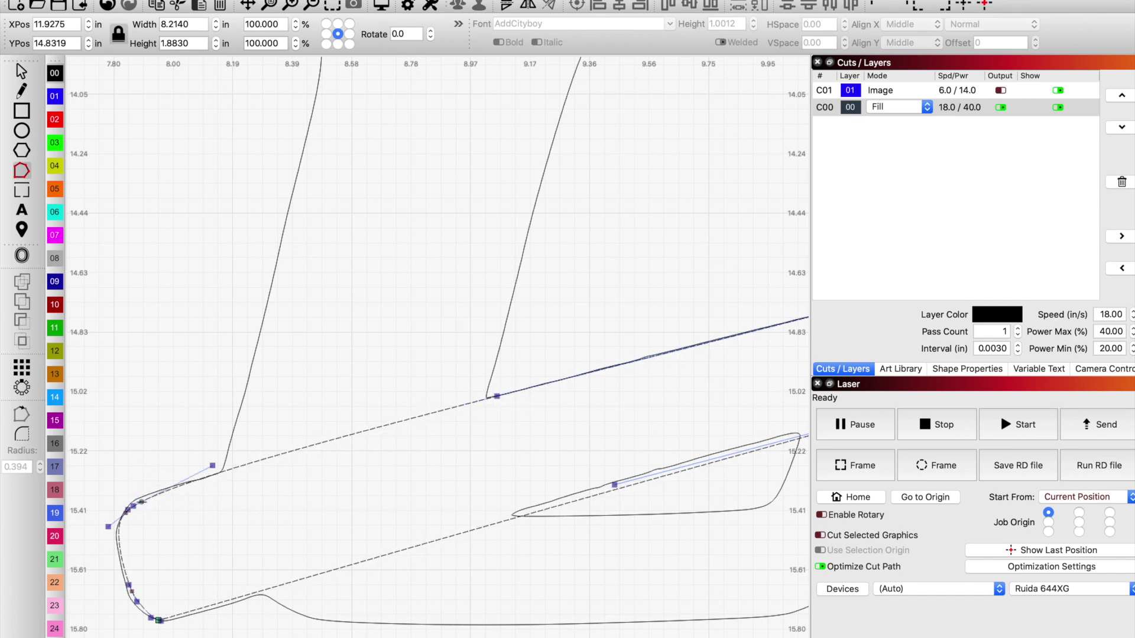
{"action": "left_click", "coordinate": [142, 501]}
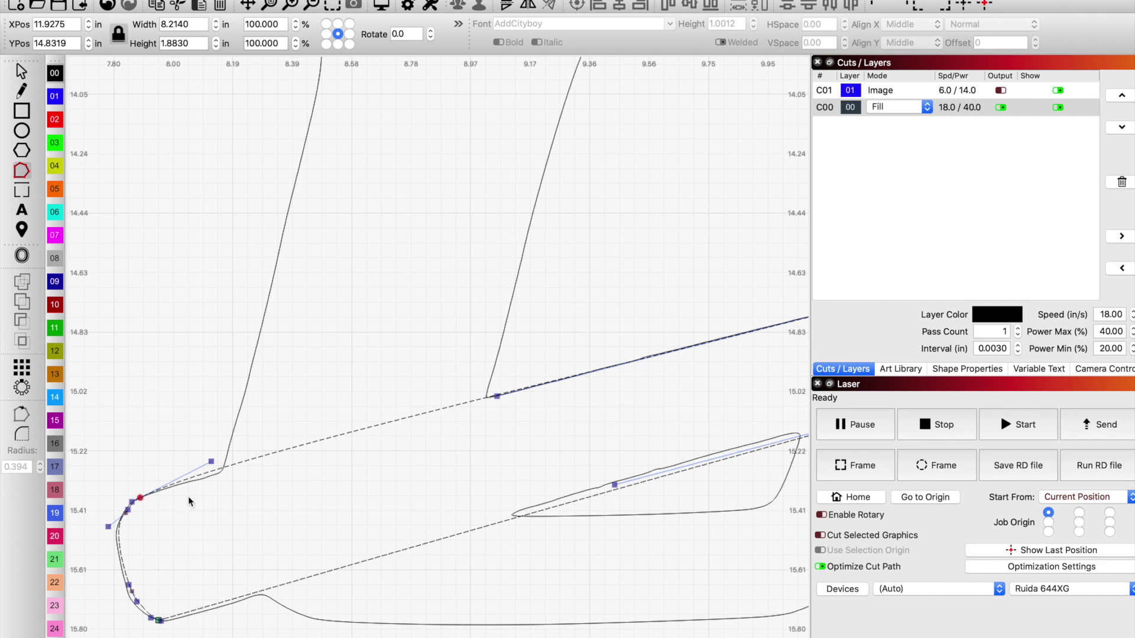
{"action": "left_click_drag", "start_coordinate": [212, 462], "coordinate": [214, 466]}
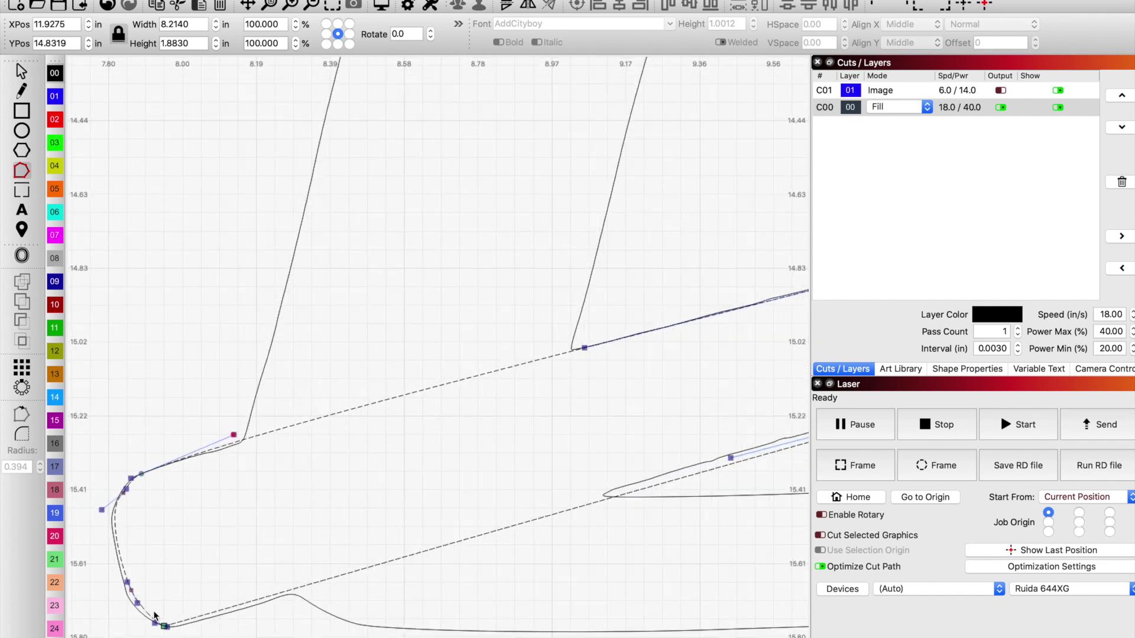
{"action": "key", "text": "Escape"}
{"action": "scroll", "coordinate": [740, 615], "scroll_direction": "down", "scroll_amount": 3}
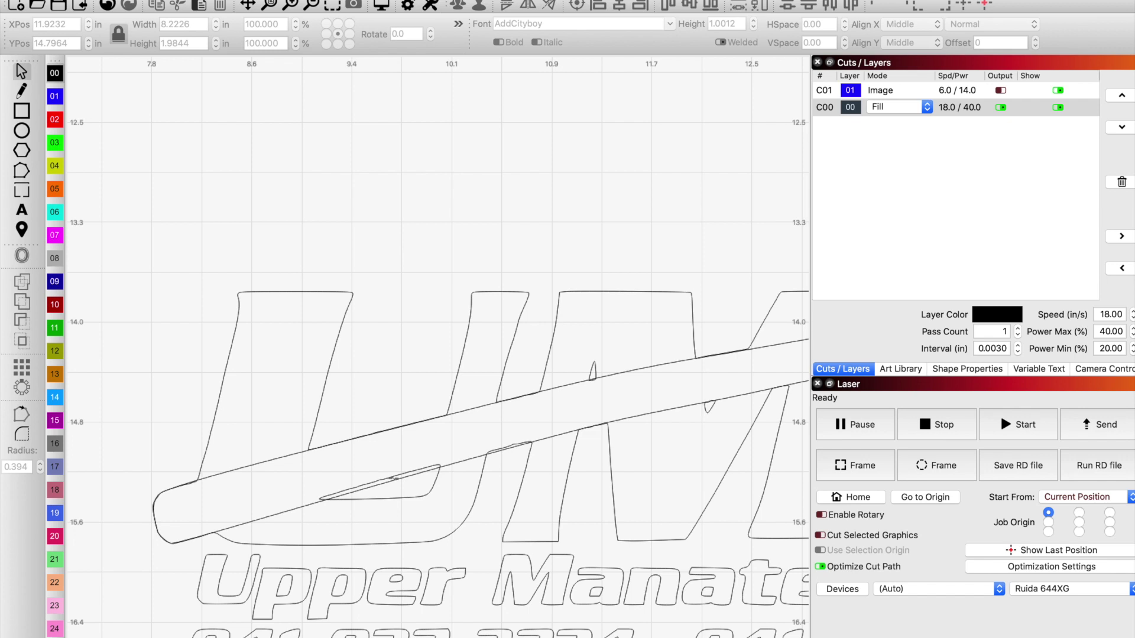
- Nudge the small stray shape above the grass blade up slightly
{"action": "scroll", "coordinate": [391, 479], "scroll_direction": "up", "scroll_amount": 3}
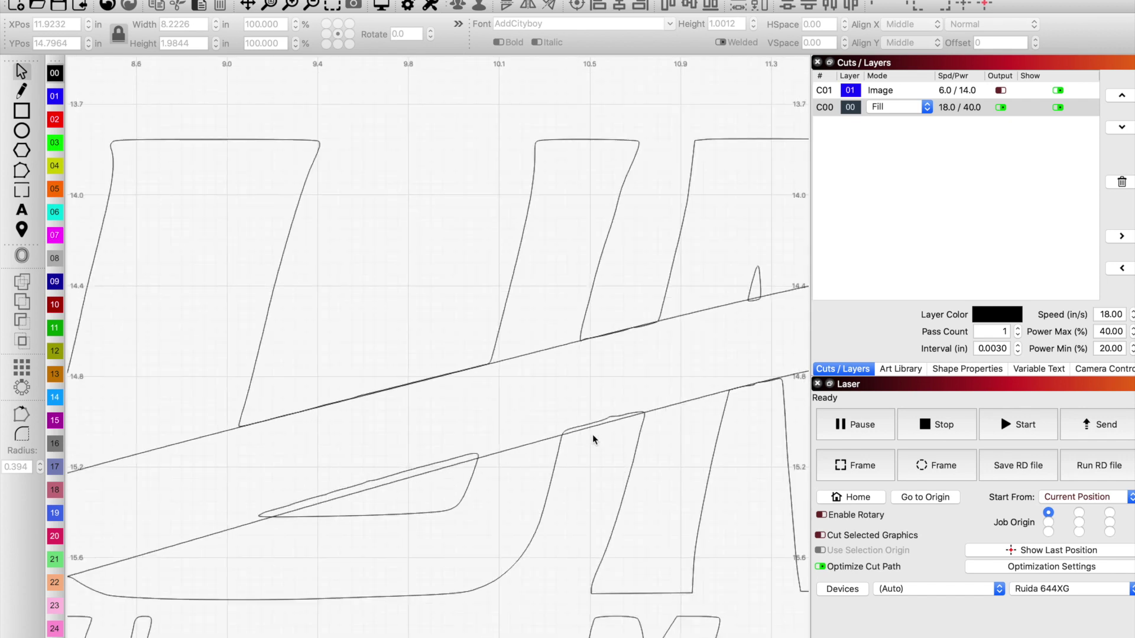
{"action": "scroll", "coordinate": [591, 424], "scroll_direction": "down", "scroll_amount": 3}
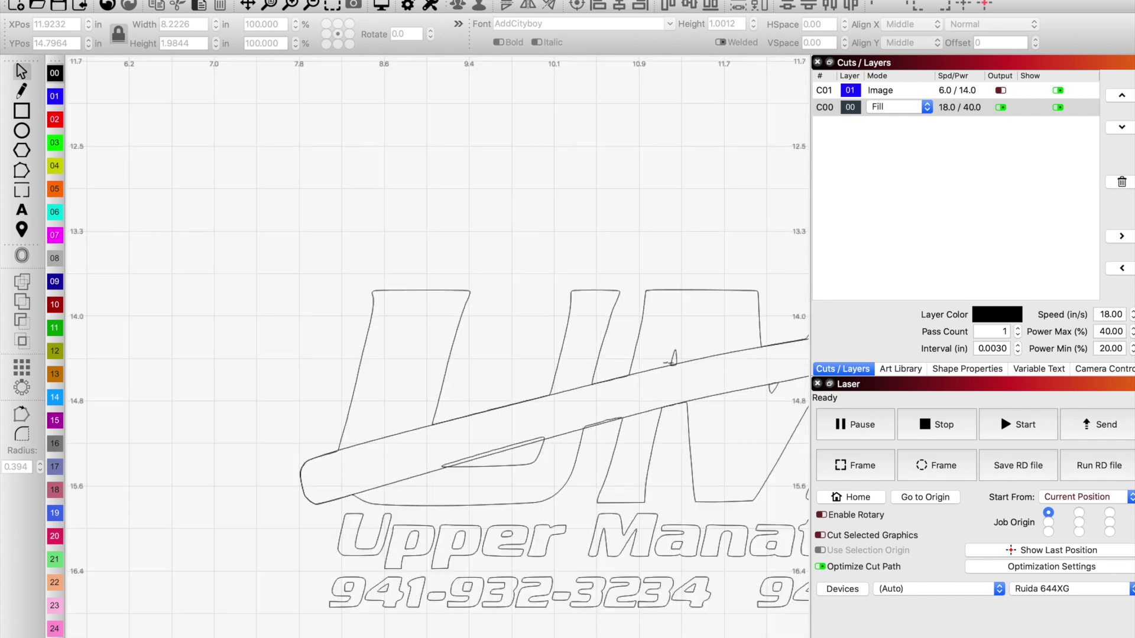
{"action": "scroll", "coordinate": [697, 353], "scroll_direction": "up", "scroll_amount": 3}
{"action": "left_click", "coordinate": [695, 354]}
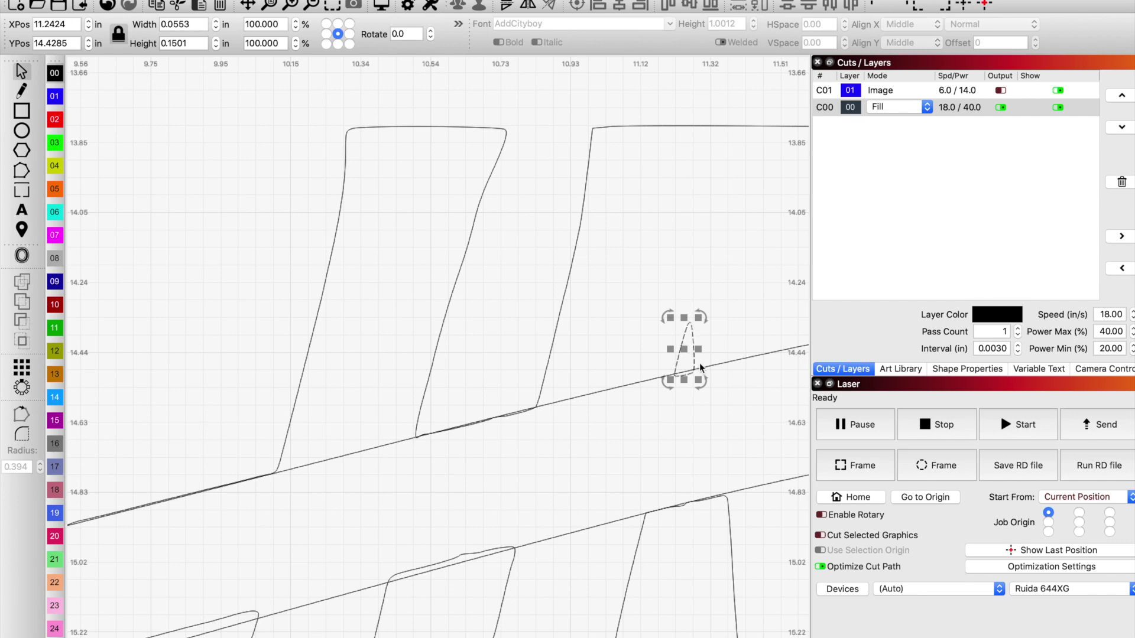
{"action": "key", "text": "Up"}
{"action": "key", "text": "Up"}
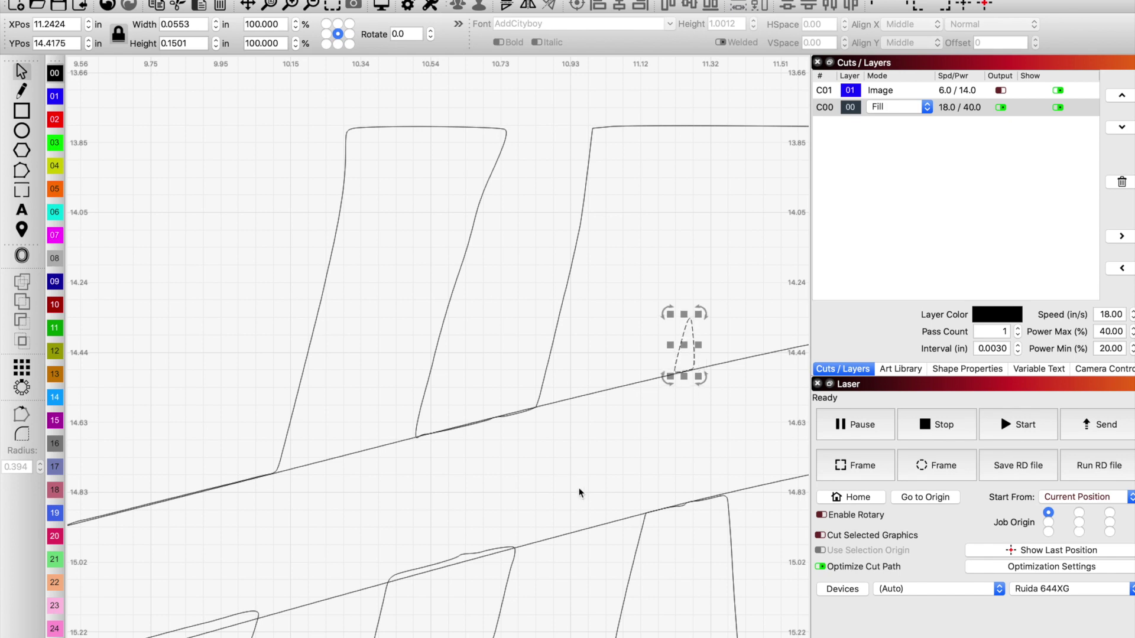
- Move the thin sliver shape under the blade slightly down
{"action": "scroll", "coordinate": [553, 487], "scroll_direction": "down", "scroll_amount": 4}
{"action": "scroll", "coordinate": [498, 533], "scroll_direction": "down", "scroll_amount": 2}
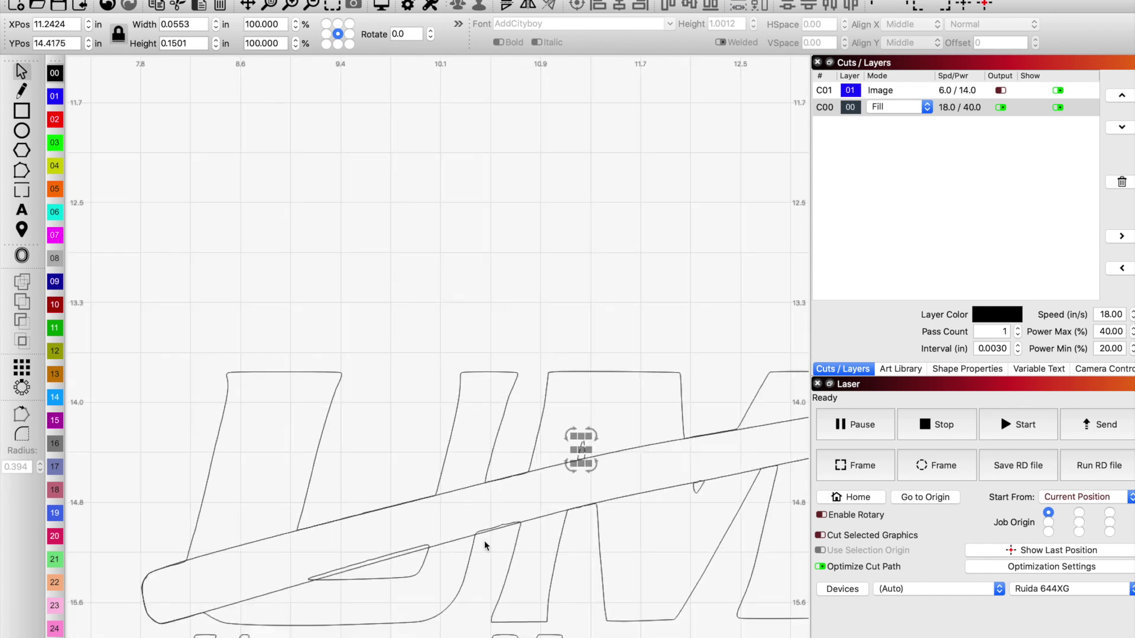
{"action": "left_click", "coordinate": [361, 579]}
{"action": "mouse_move", "coordinate": [361, 578]}
{"action": "left_mouse_down"}
{"action": "mouse_move", "coordinate": [331, 579]}
{"action": "mouse_move", "coordinate": [360, 582]}
{"action": "left_mouse_up"}
- Select the small teardrop shape below the blade, then deselect the tiny stray shape
{"action": "scroll", "coordinate": [522, 586], "scroll_direction": "down", "scroll_amount": 1}
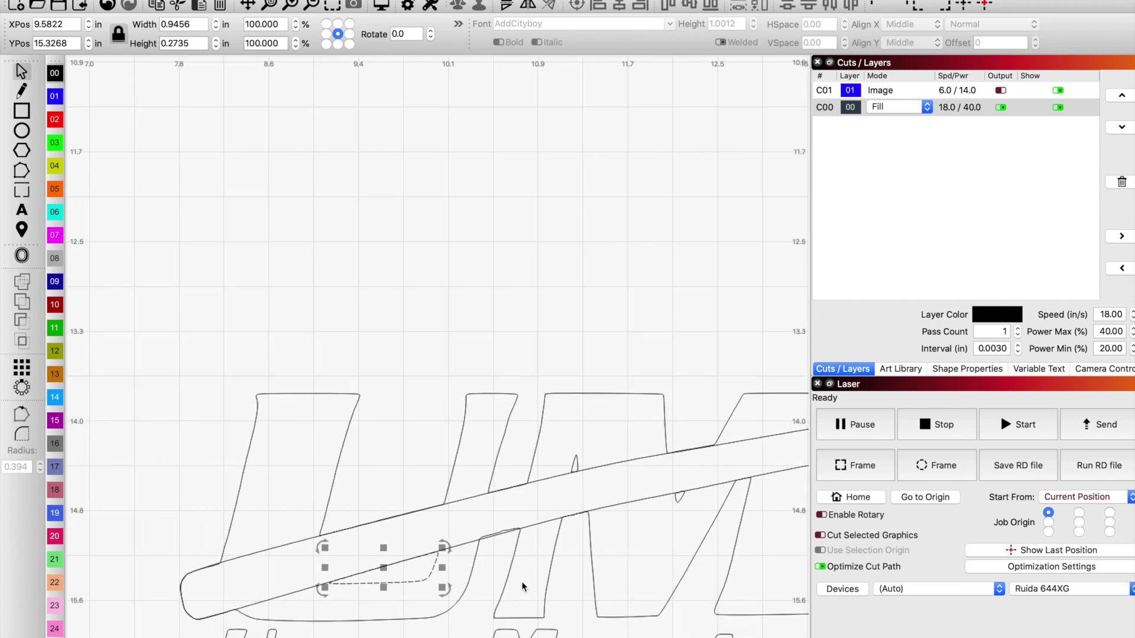
{"action": "scroll", "coordinate": [733, 496], "scroll_direction": "up", "scroll_amount": 6}
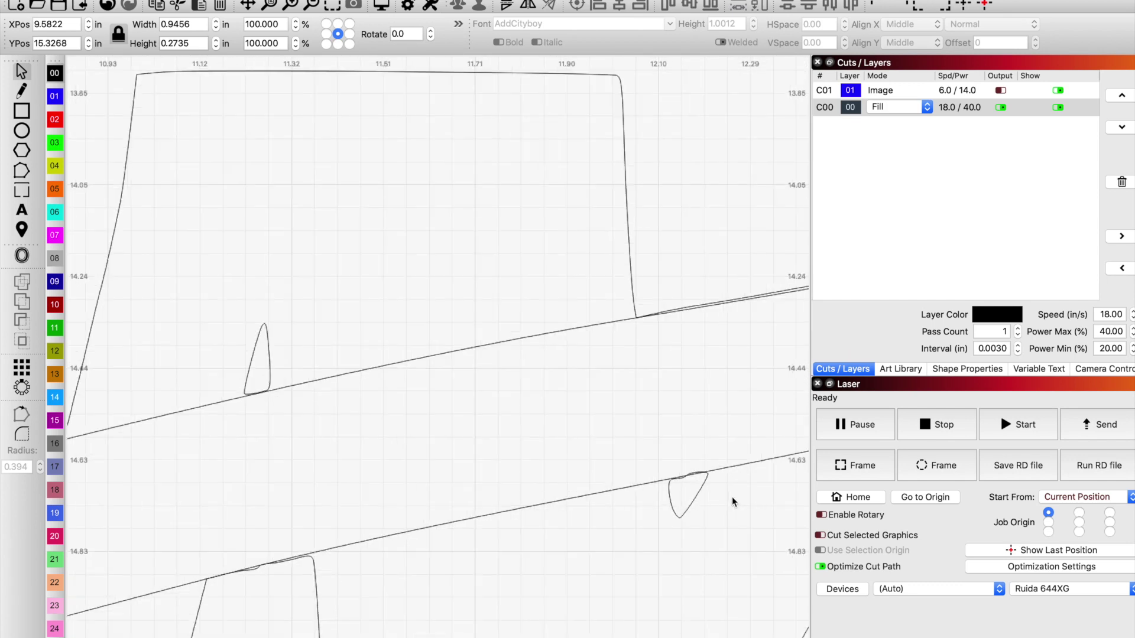
{"action": "left_click", "coordinate": [694, 511]}
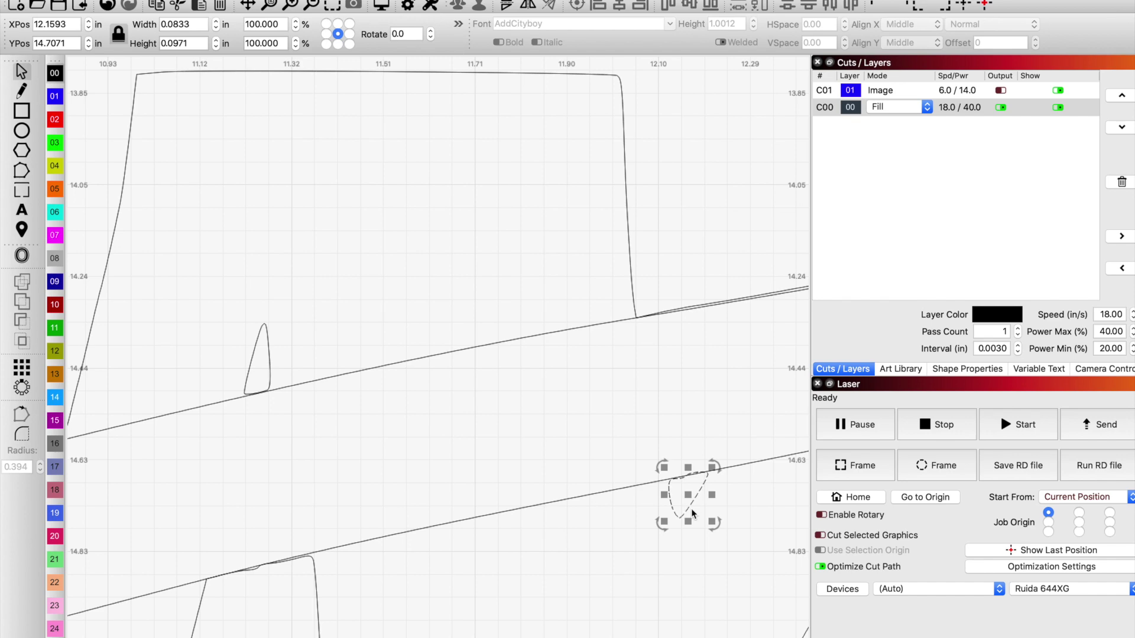
{"action": "scroll", "coordinate": [690, 509], "scroll_direction": "down", "scroll_amount": 12}
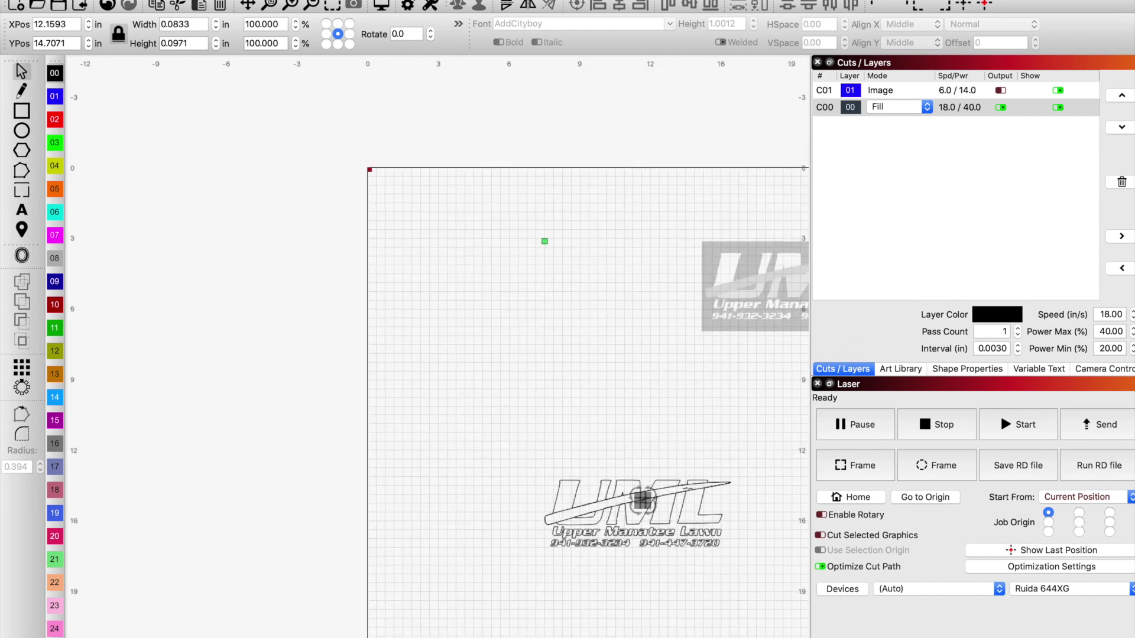
{"action": "scroll", "coordinate": [686, 490], "scroll_direction": "up", "scroll_amount": 9}
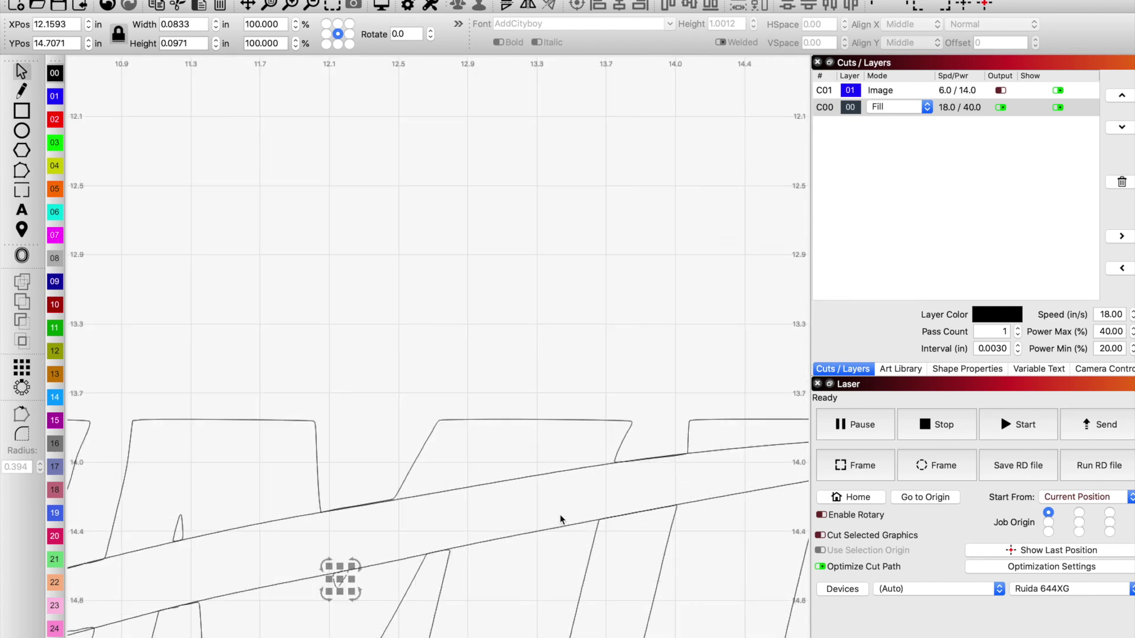
{"action": "scroll", "coordinate": [561, 519], "scroll_direction": "down", "scroll_amount": 4}
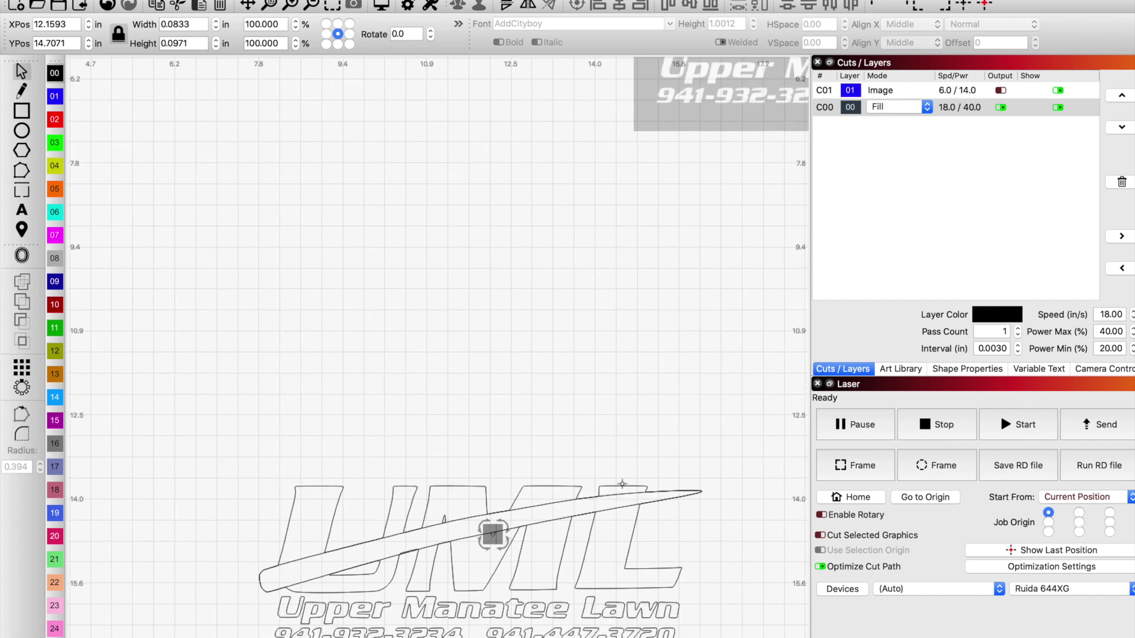
{"action": "left_click", "coordinate": [637, 470]}
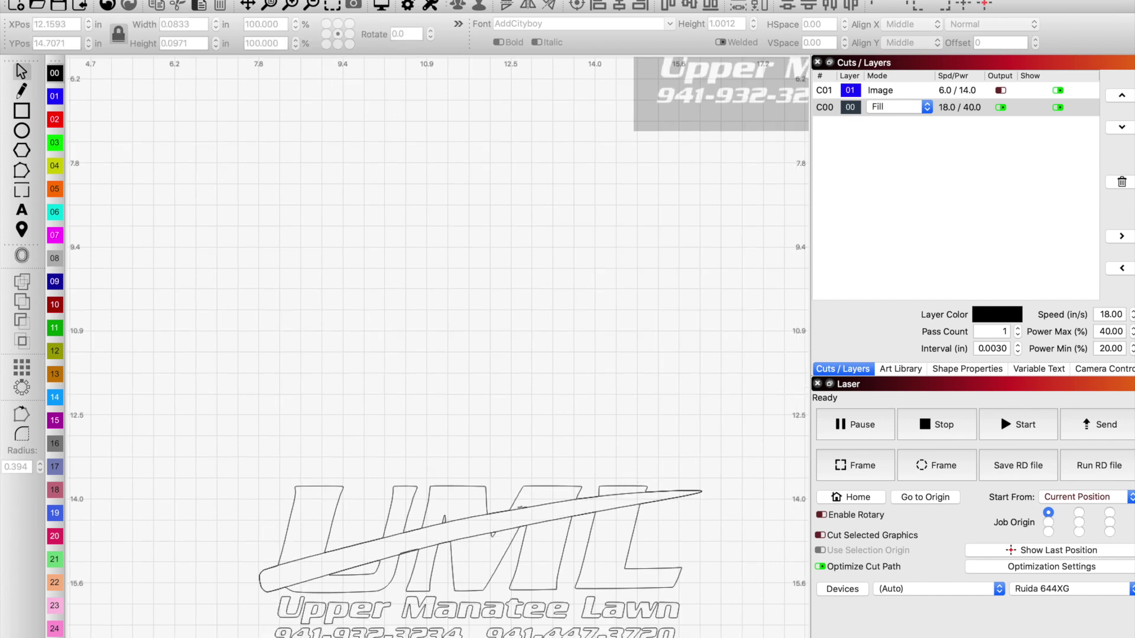
{"action": "scroll", "coordinate": [368, 563], "scroll_direction": "up", "scroll_amount": 2}
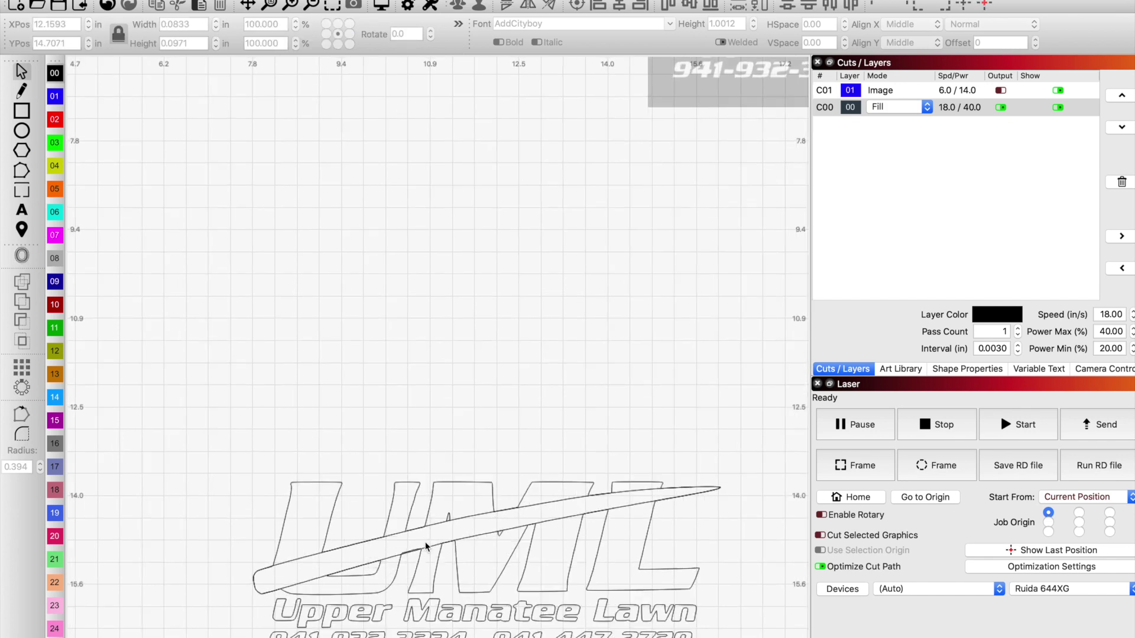
- Select the whole traced UML logo and zoom in to inspect it
{"action": "left_click", "coordinate": [503, 484]}
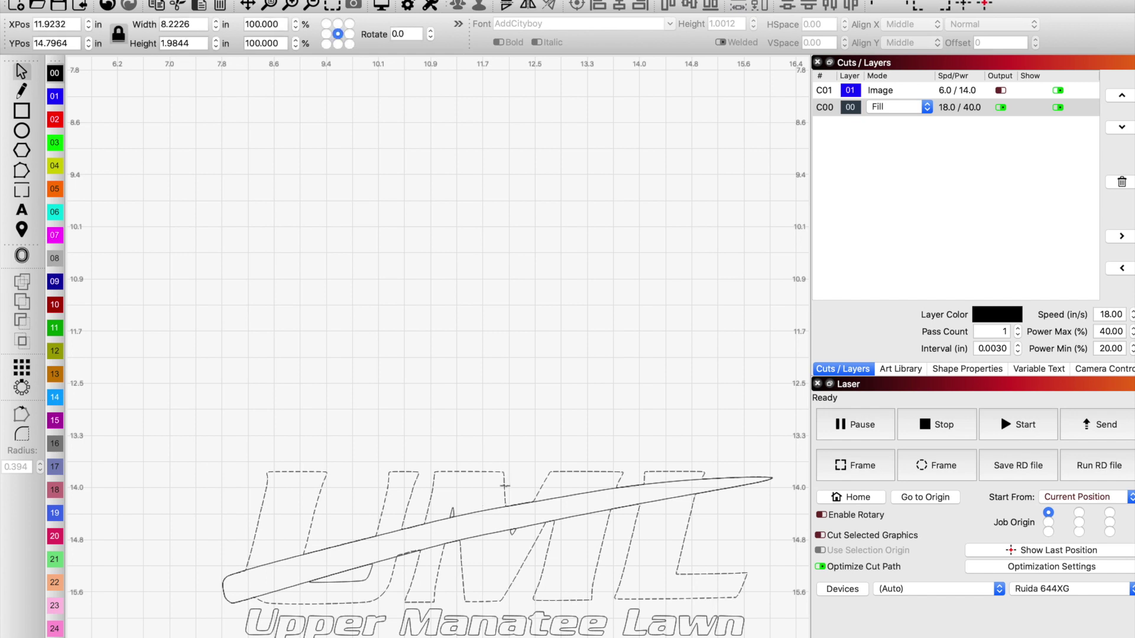
{"action": "scroll", "coordinate": [480, 540], "scroll_direction": "up", "scroll_amount": 1}
{"action": "scroll", "coordinate": [485, 554], "scroll_direction": "up", "scroll_amount": 1}
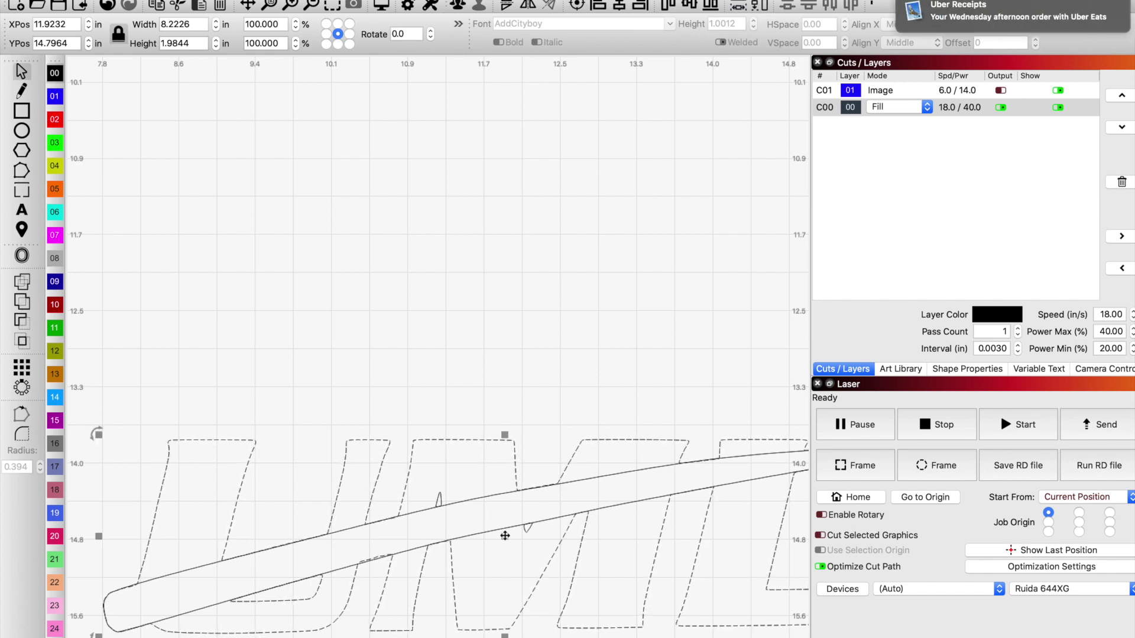
{"action": "left_click", "coordinate": [528, 528]}
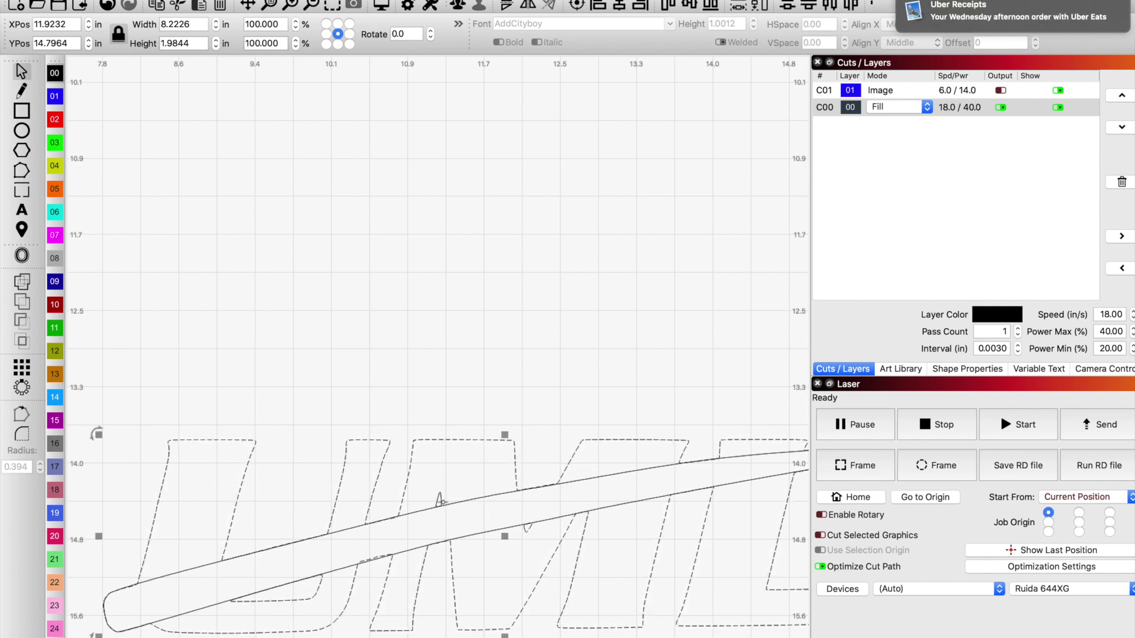
{"action": "scroll", "coordinate": [499, 556], "scroll_direction": "down", "scroll_amount": 2}
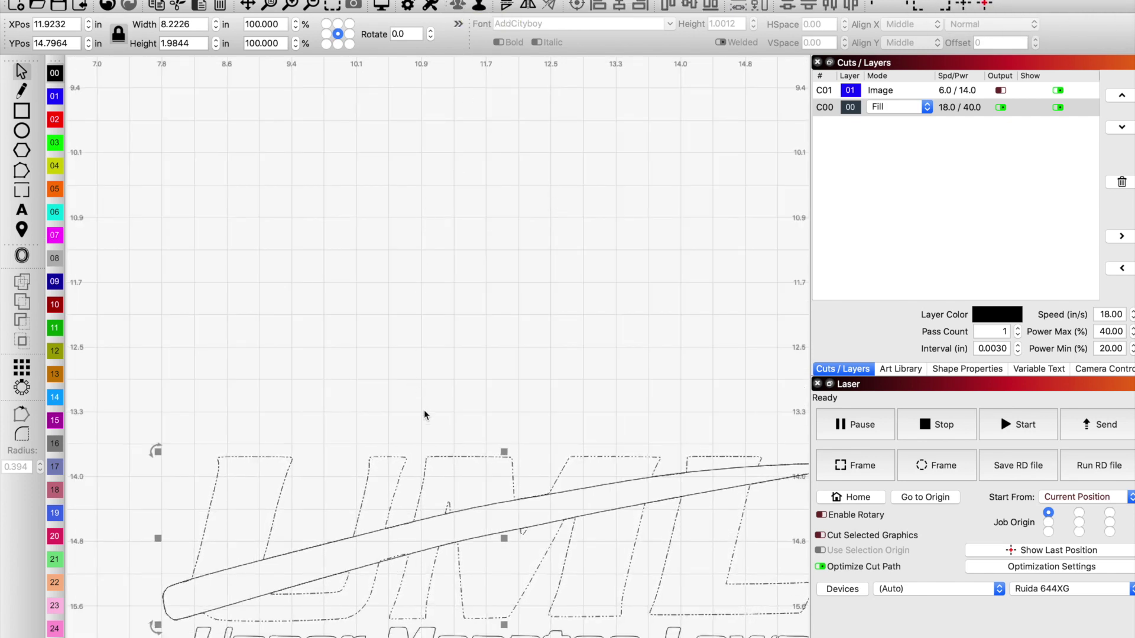
{"action": "scroll", "coordinate": [389, 552], "scroll_direction": "up", "scroll_amount": 2}
{"action": "scroll", "coordinate": [389, 552], "scroll_direction": "up", "scroll_amount": 1}
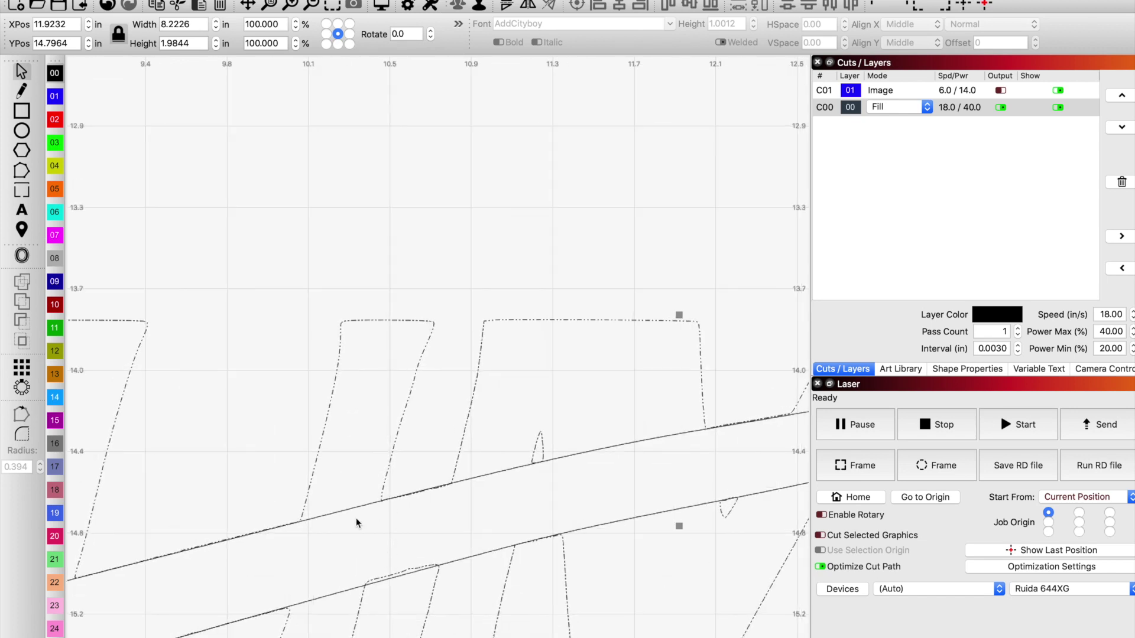
{"action": "scroll", "coordinate": [340, 525], "scroll_direction": "up", "scroll_amount": 1}
- Select only the grass-blade swoosh band and bring up its Offset Shapes settings
{"action": "left_click", "coordinate": [342, 536]}
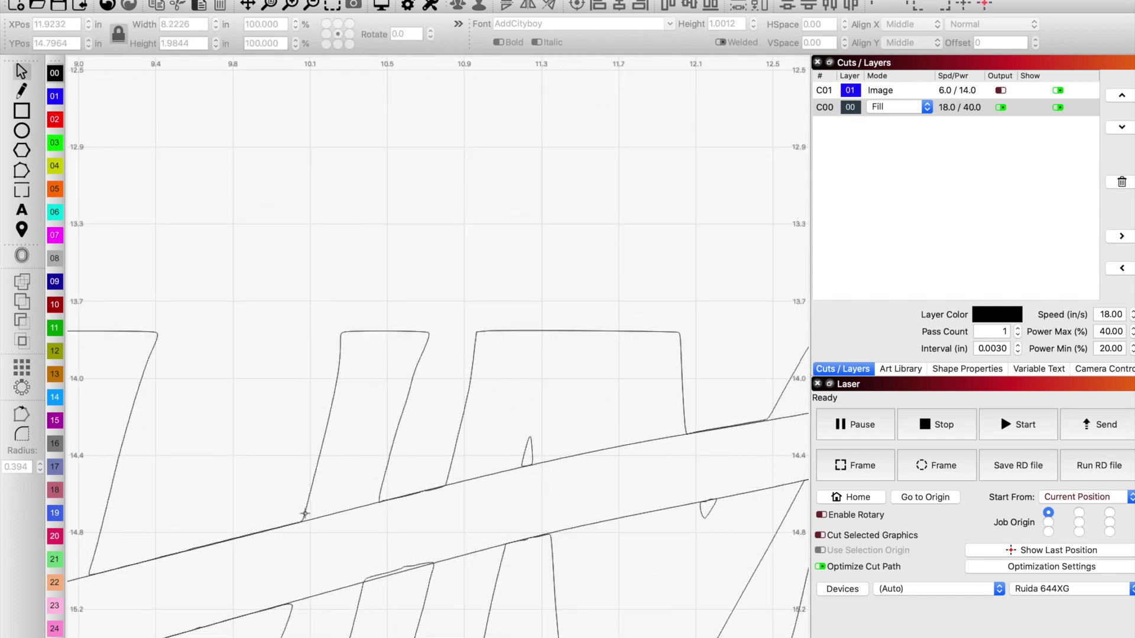
{"action": "scroll", "coordinate": [373, 553], "scroll_direction": "down", "scroll_amount": 1}
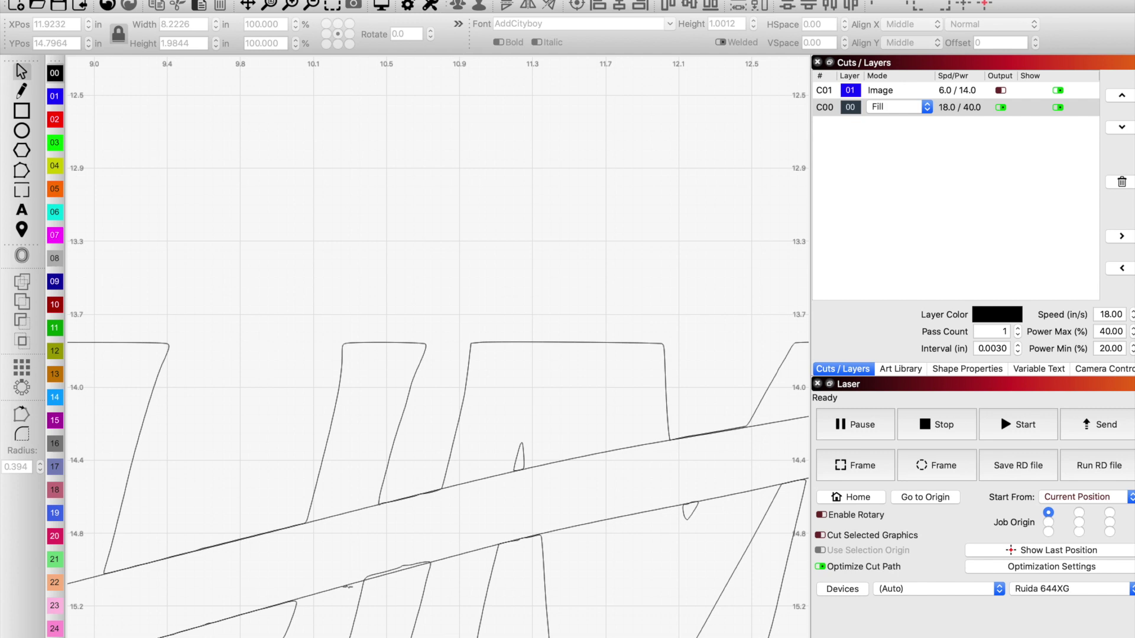
{"action": "left_click", "coordinate": [347, 586]}
{"action": "scroll", "coordinate": [404, 540], "scroll_direction": "down", "scroll_amount": 2}
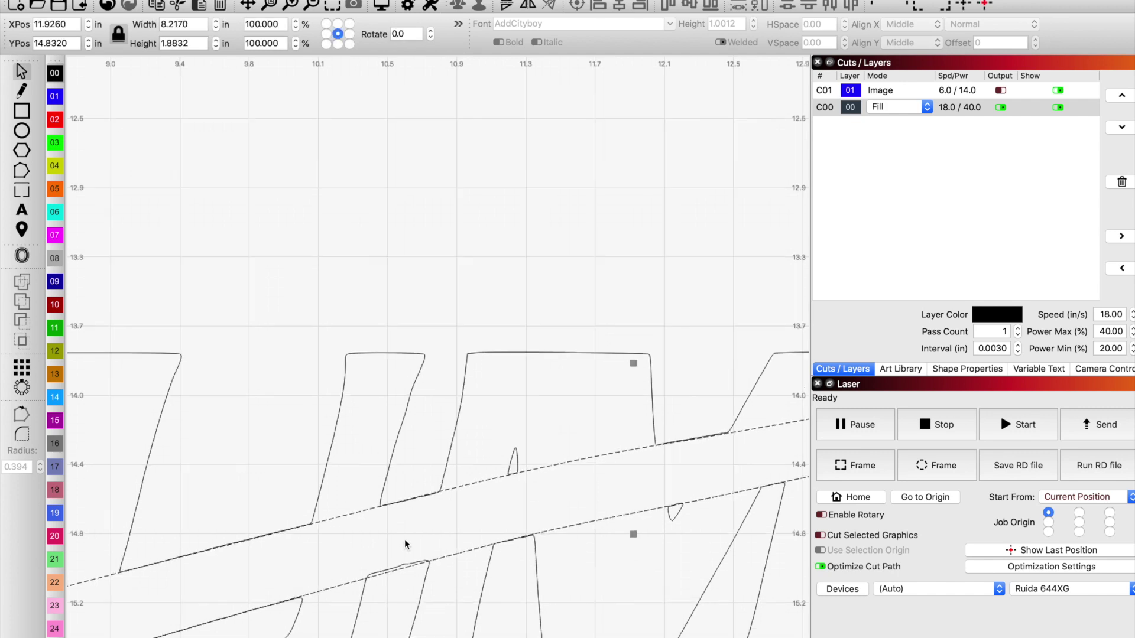
{"action": "left_click", "coordinate": [27, 256]}
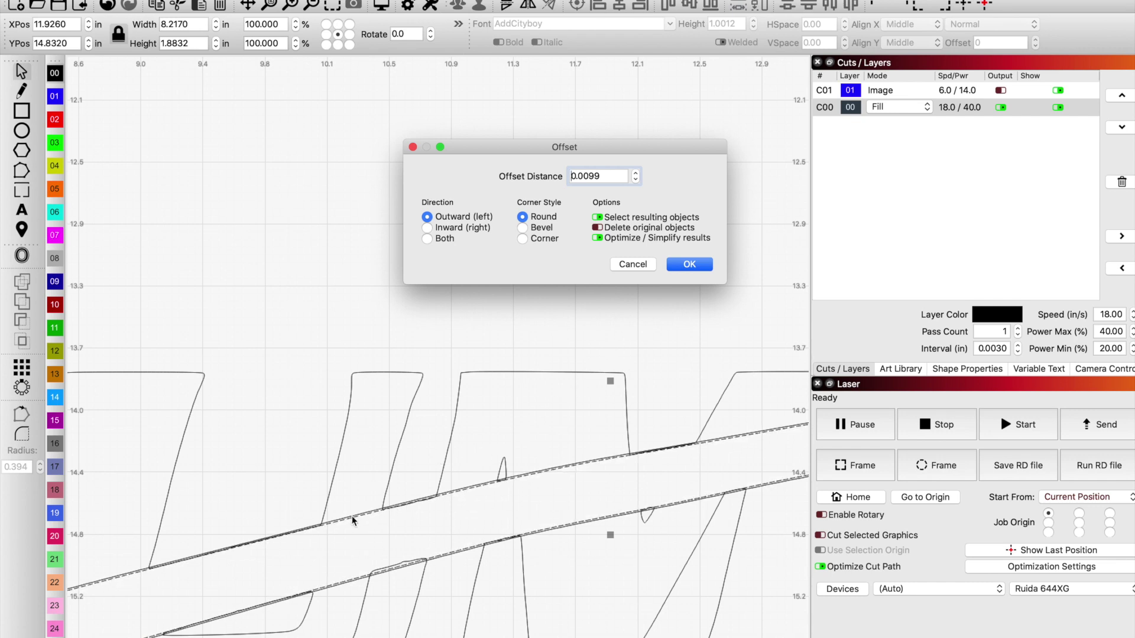
- Apply the 0.0099 in outward Round offset to the swoosh, then deselect to inspect it
{"action": "left_click", "coordinate": [690, 266]}
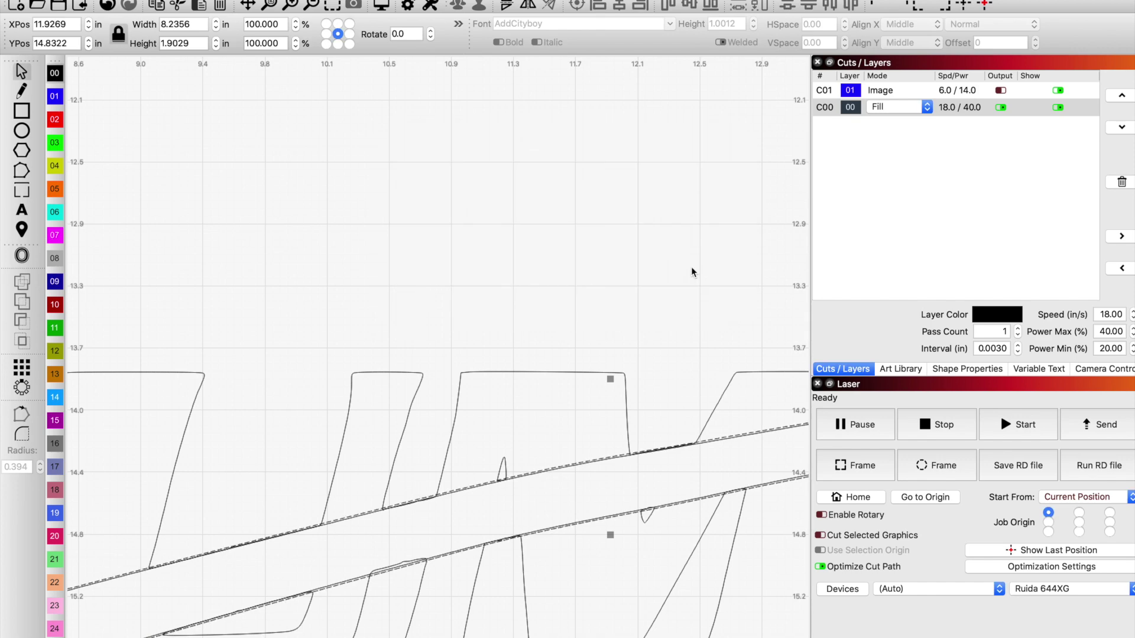
{"action": "scroll", "coordinate": [298, 551], "scroll_direction": "down", "scroll_amount": 3}
{"action": "scroll", "coordinate": [277, 532], "scroll_direction": "up", "scroll_amount": 6}
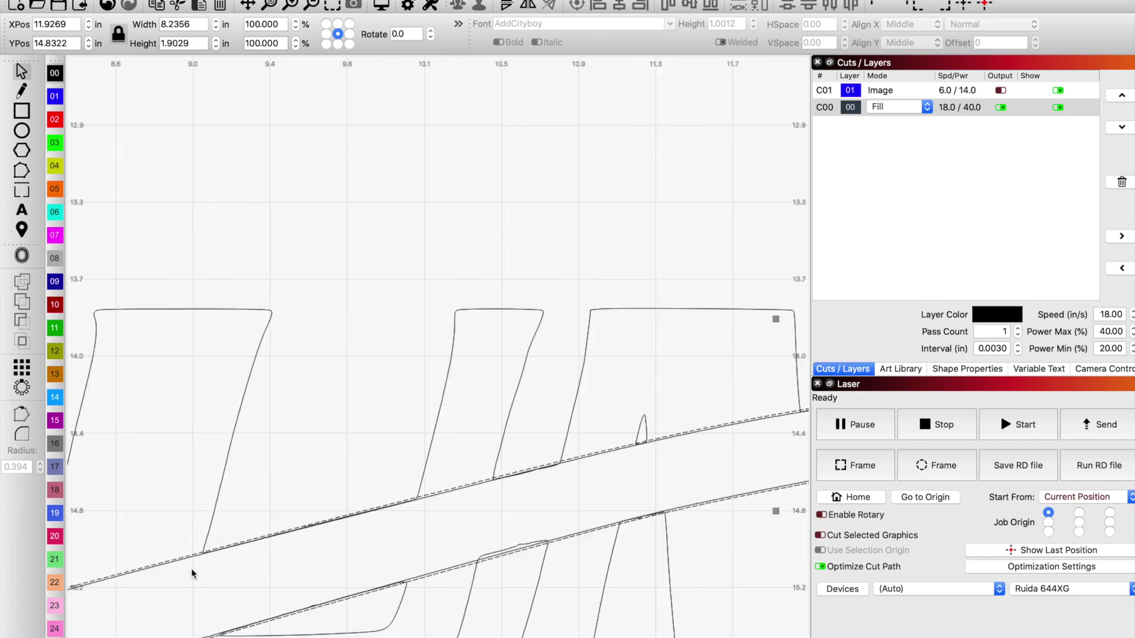
{"action": "left_click", "coordinate": [257, 508]}
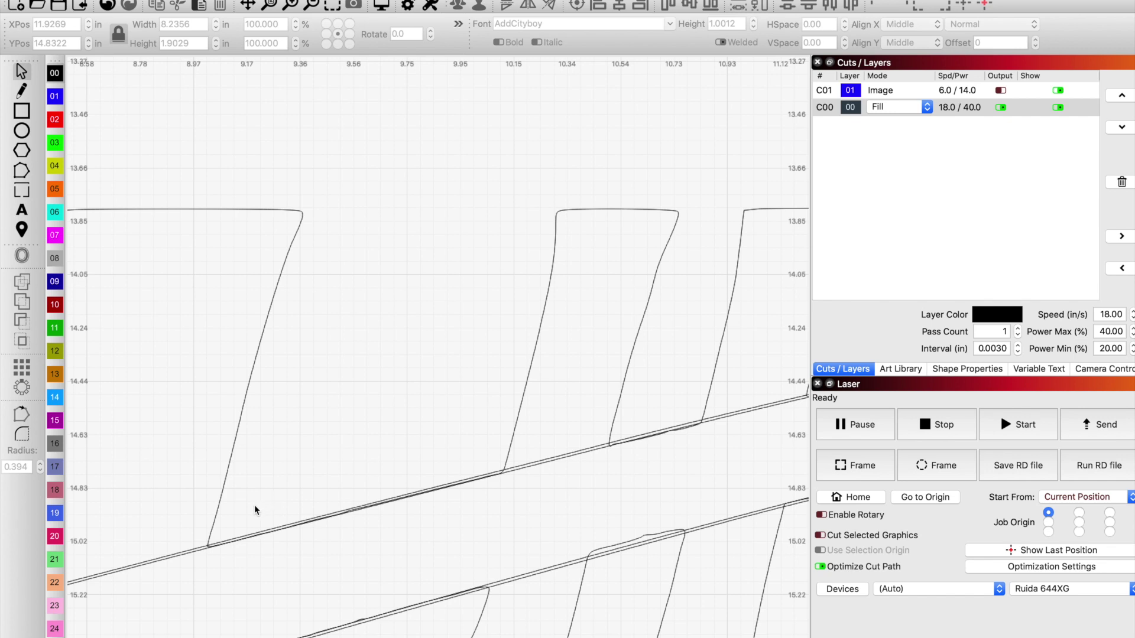
- Select the UML letters with the swoosh offset outline and Boolean-subtract the swoosh from the letters
{"action": "scroll", "coordinate": [286, 473], "scroll_direction": "down", "scroll_amount": 3}
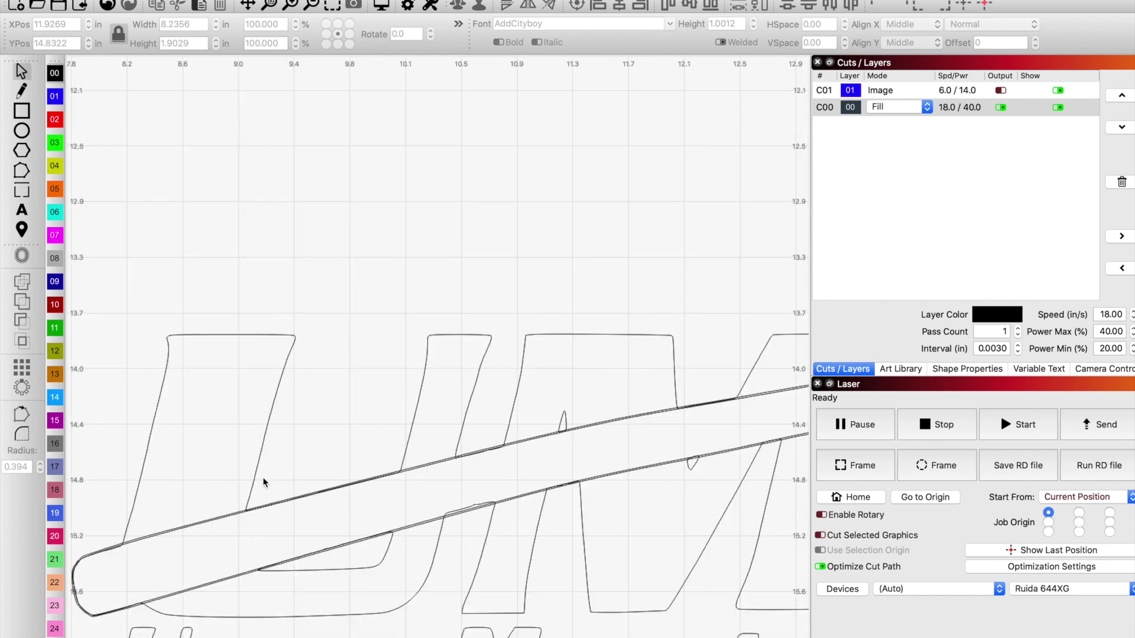
{"action": "left_click", "coordinate": [259, 482]}
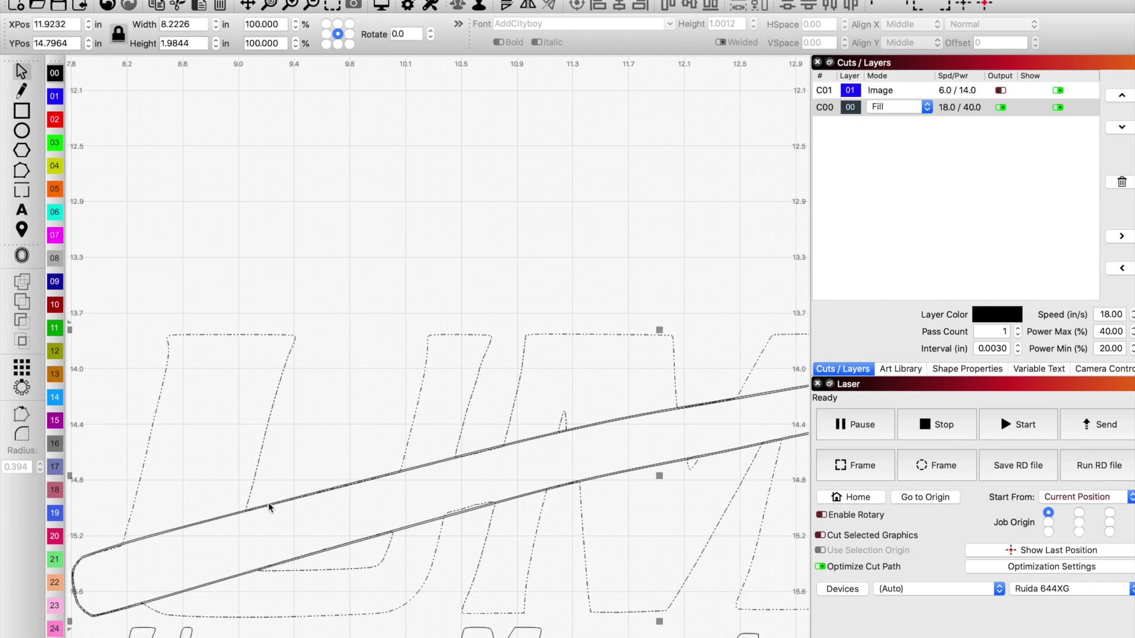
{"action": "scroll", "coordinate": [269, 508], "scroll_direction": "up", "scroll_amount": 1}
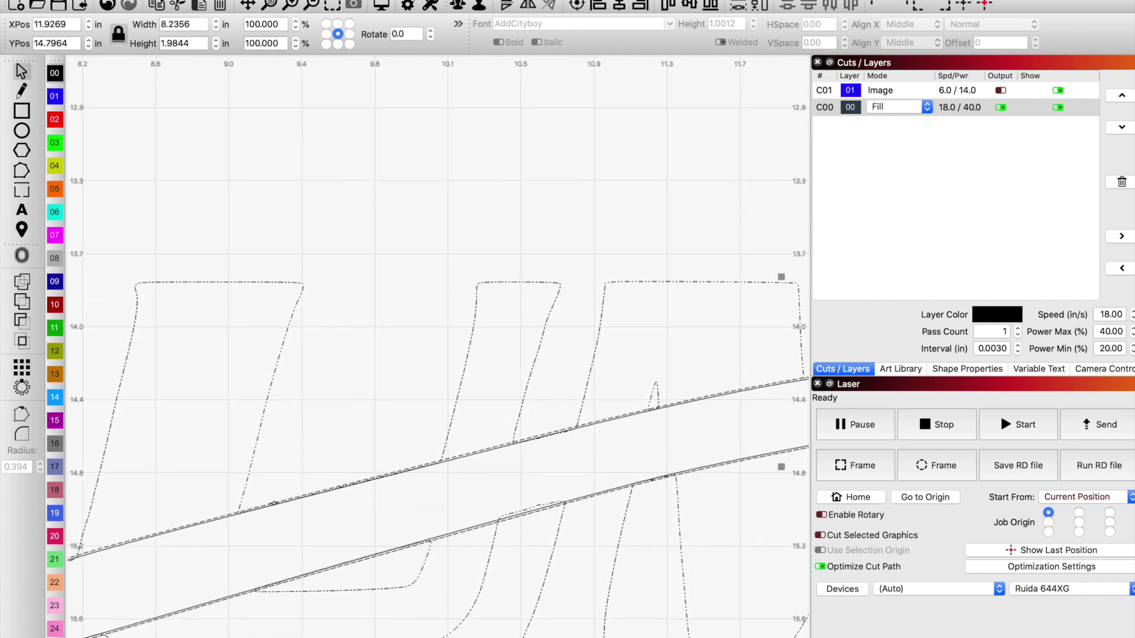
{"action": "left_click", "coordinate": [21, 322]}
{"action": "scroll", "coordinate": [345, 505], "scroll_direction": "down", "scroll_amount": 2}
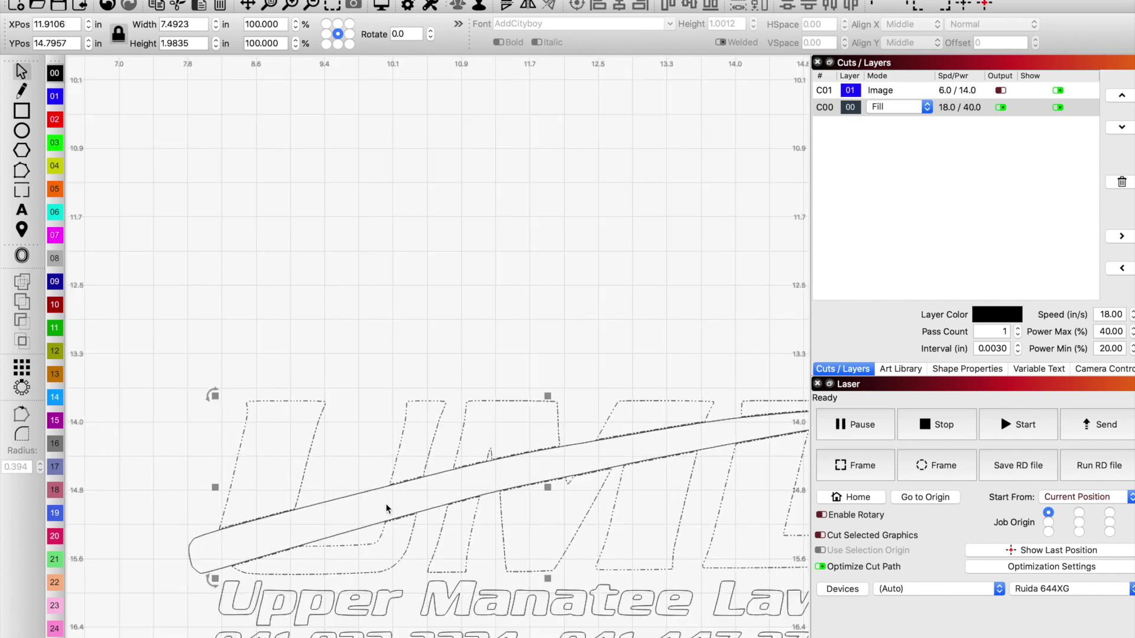
{"action": "scroll", "coordinate": [506, 476], "scroll_direction": "down", "scroll_amount": 2}
{"action": "scroll", "coordinate": [554, 476], "scroll_direction": "up", "scroll_amount": 5}
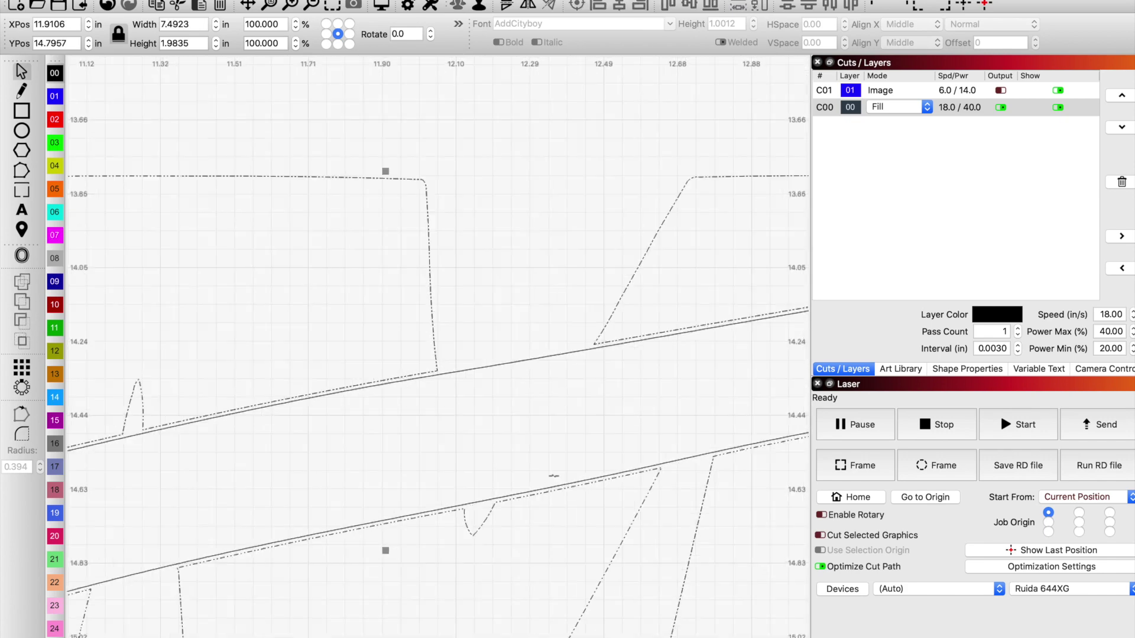
{"action": "scroll", "coordinate": [509, 514], "scroll_direction": "down", "scroll_amount": 5}
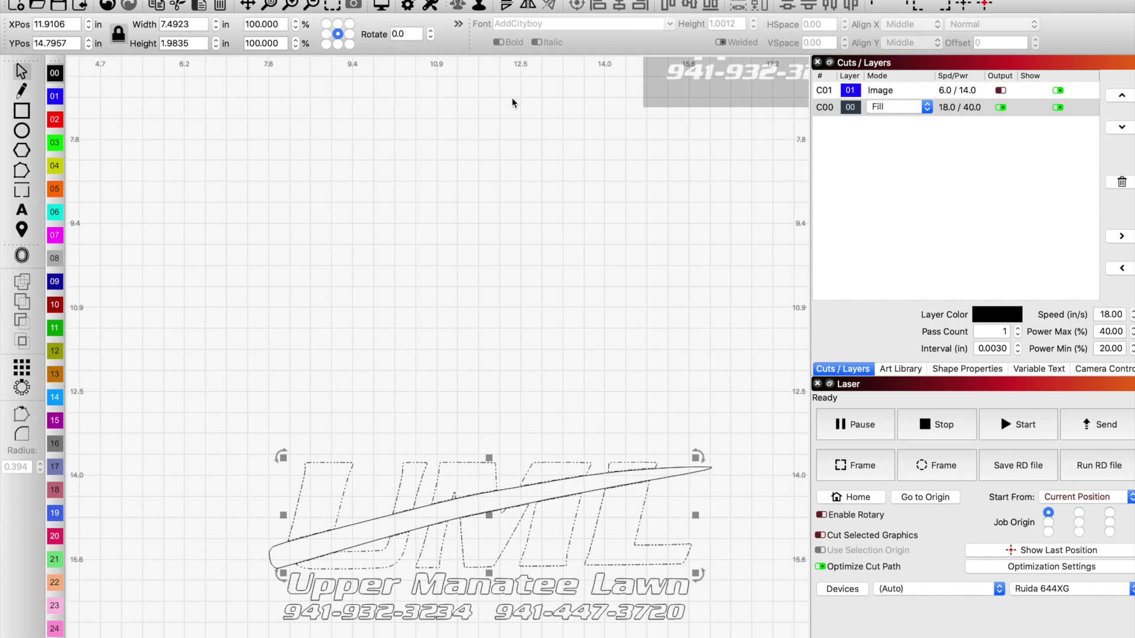
{"action": "left_click", "coordinate": [381, 8]}
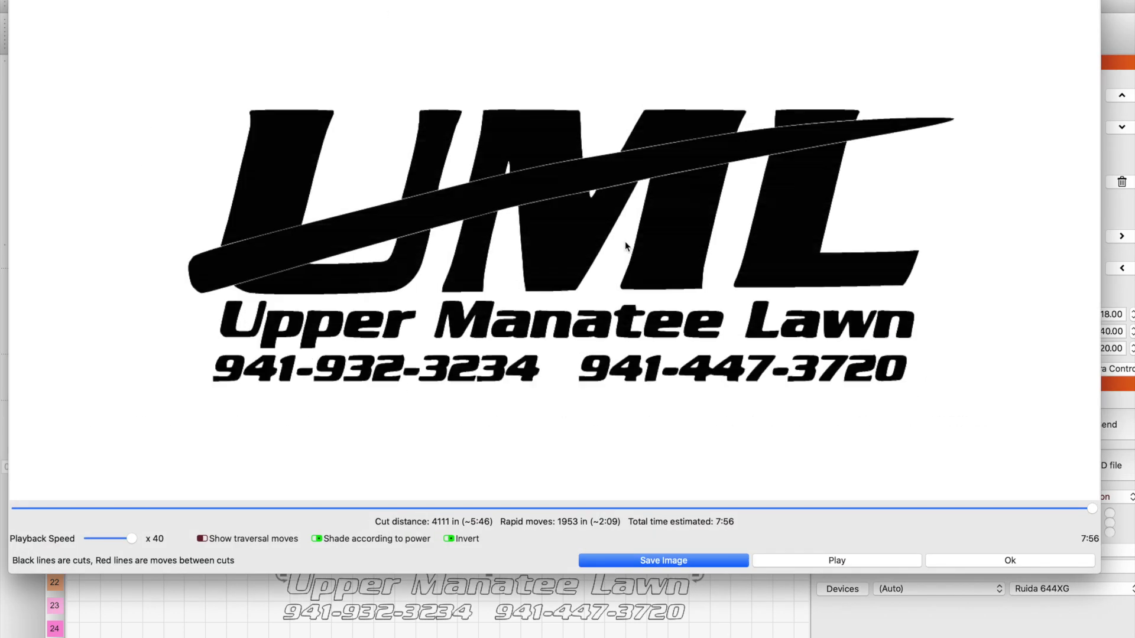
{"action": "scroll", "coordinate": [579, 209], "scroll_direction": "up", "scroll_amount": 4}
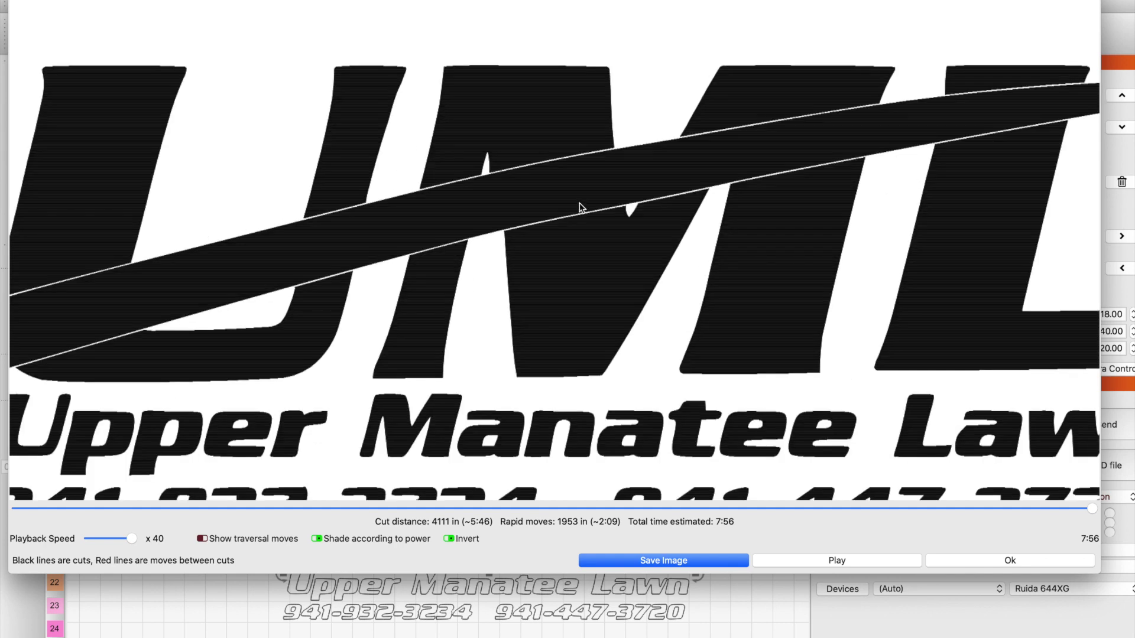
{"action": "scroll", "coordinate": [579, 207], "scroll_direction": "down", "scroll_amount": 4}
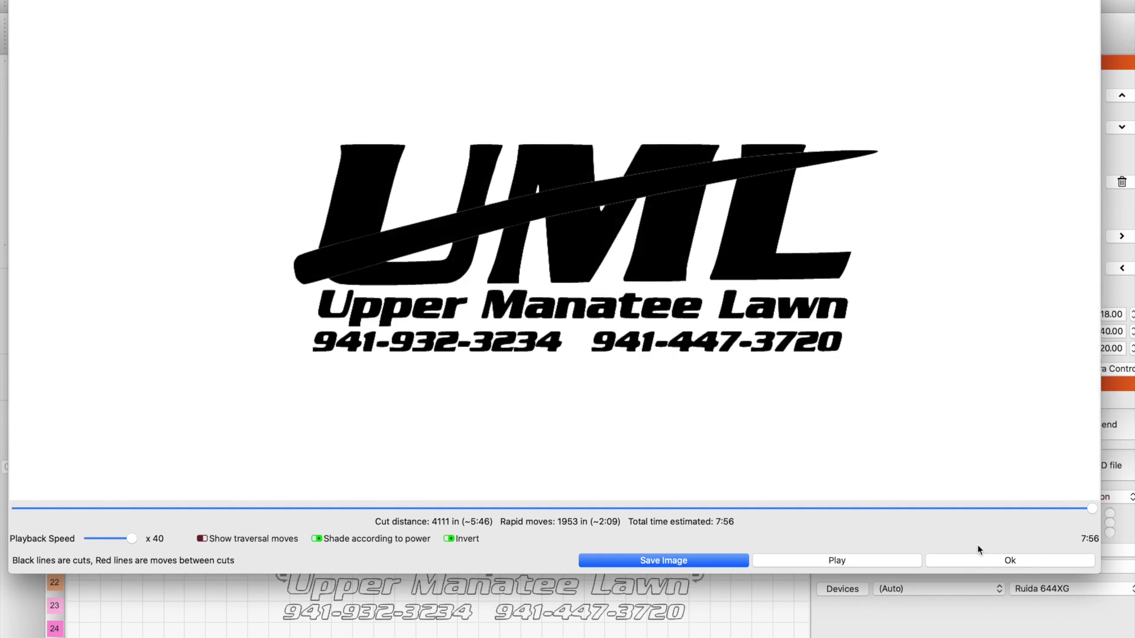
{"action": "left_click", "coordinate": [985, 561]}
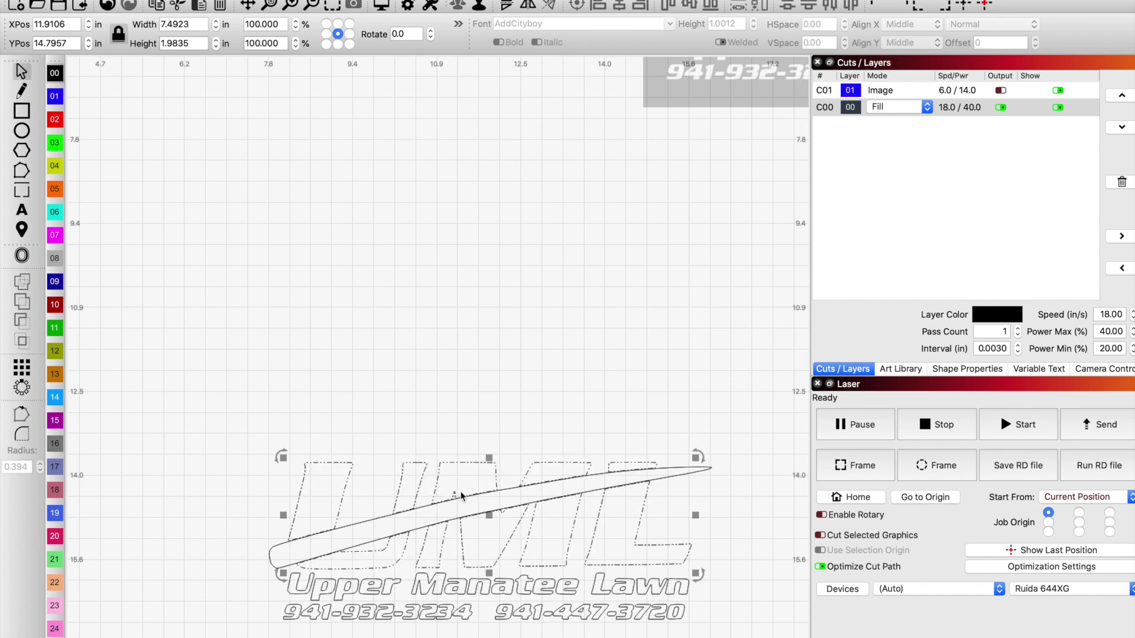
{"action": "left_click", "coordinate": [603, 448]}
- Select the swoosh band and apply an Inward offset of 0.02 in to it
{"action": "scroll", "coordinate": [489, 438], "scroll_direction": "up", "scroll_amount": 5}
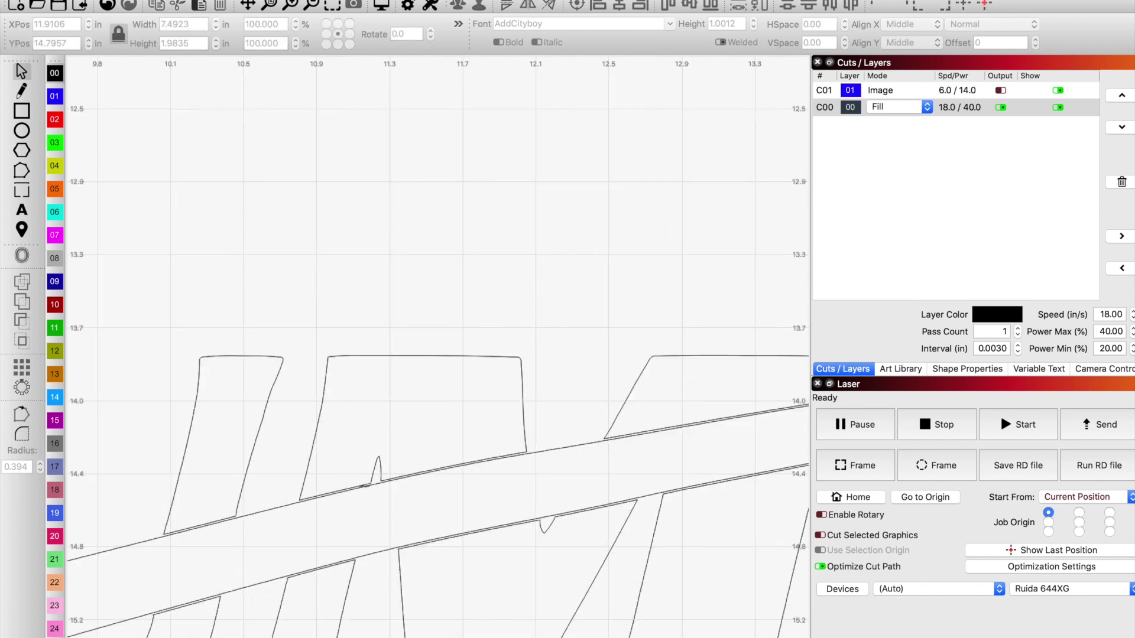
{"action": "left_click", "coordinate": [383, 484]}
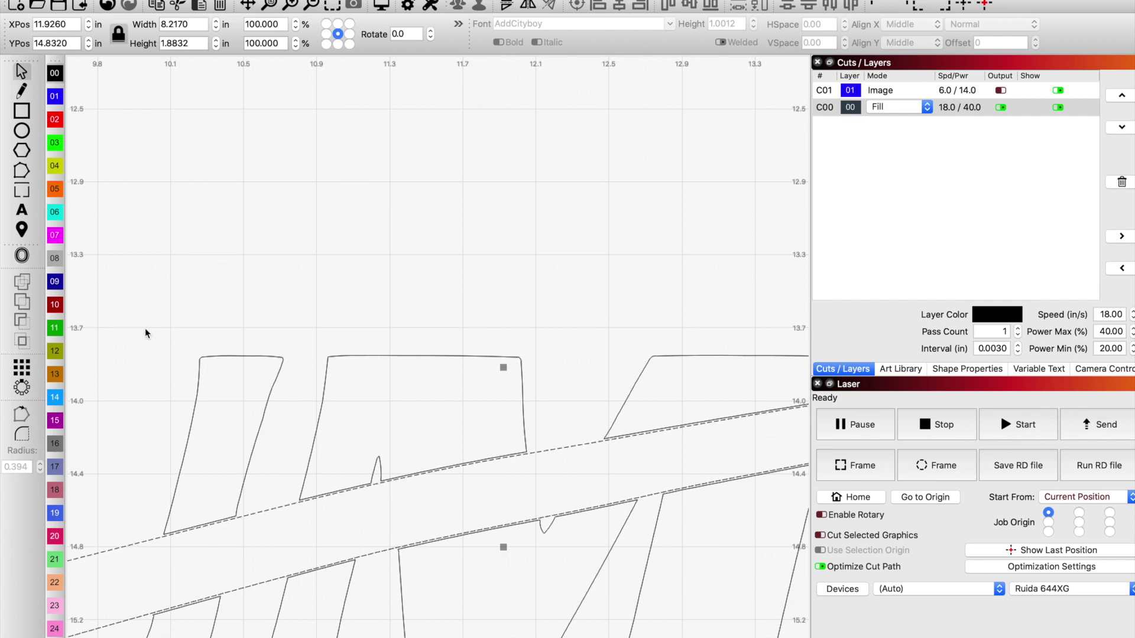
{"action": "left_click", "coordinate": [21, 255]}
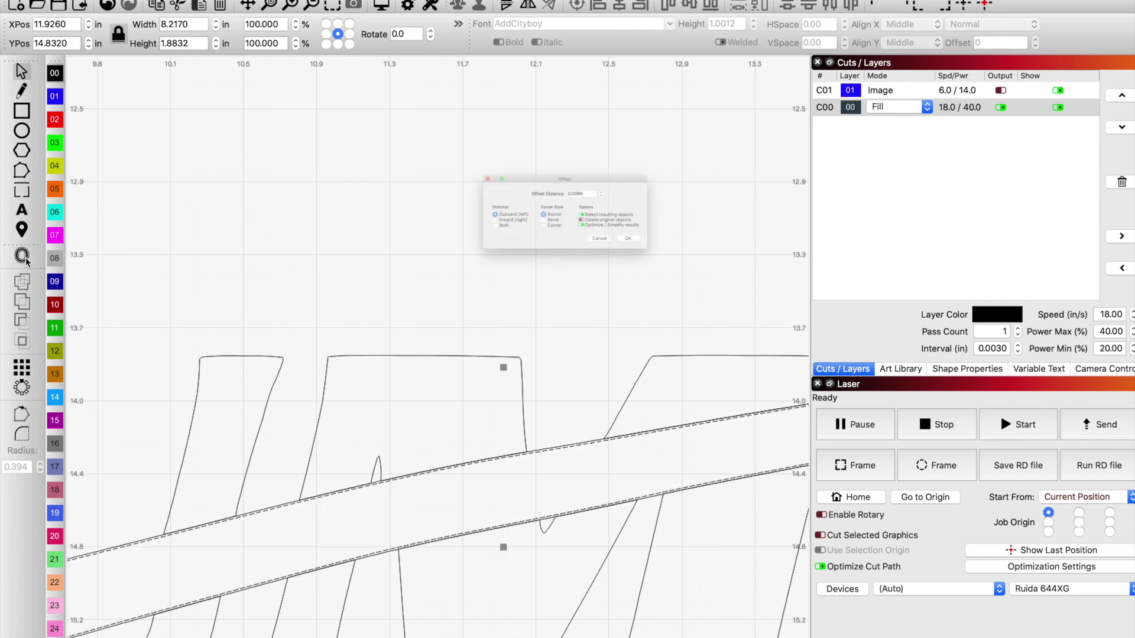
{"action": "left_click", "coordinate": [486, 230]}
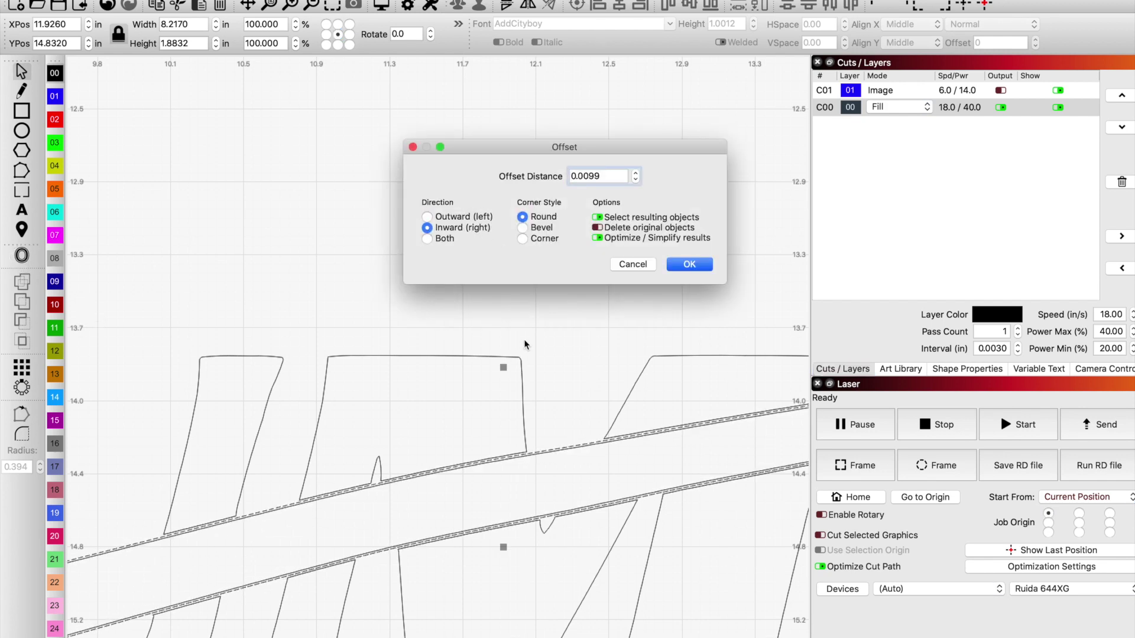
{"action": "left_click", "coordinate": [636, 173]}
{"action": "left_click", "coordinate": [636, 173]}
{"action": "left_click", "coordinate": [636, 173]}
{"action": "left_click", "coordinate": [636, 174]}
{"action": "left_click_drag", "start_coordinate": [609, 172], "coordinate": [580, 176]}
{"action": "type", "text": "02"}
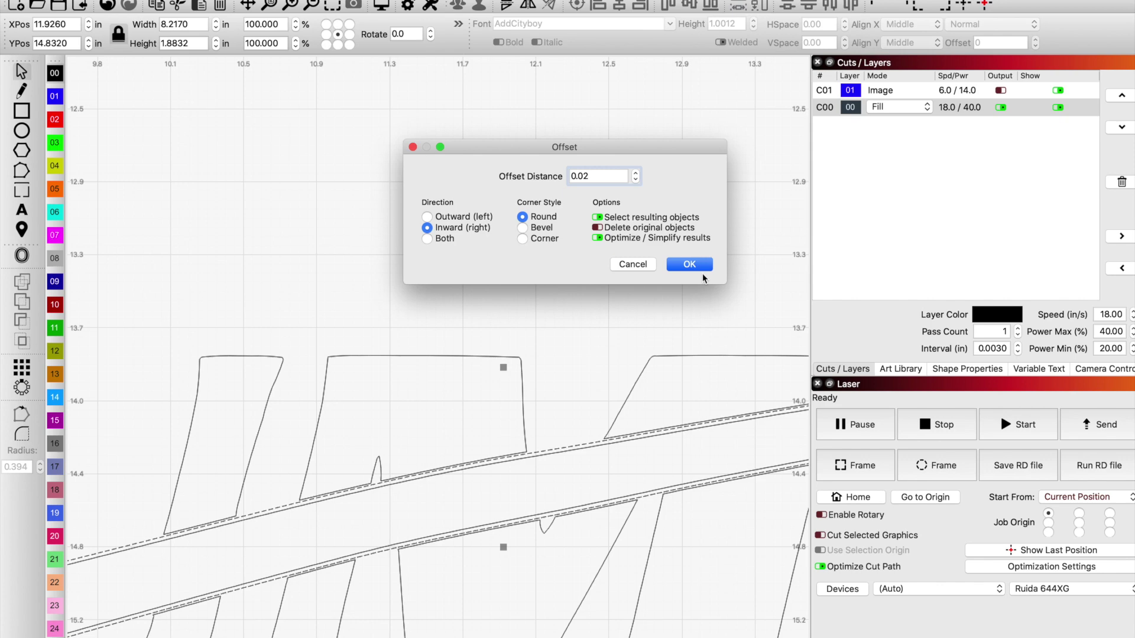
{"action": "left_click", "coordinate": [702, 271]}
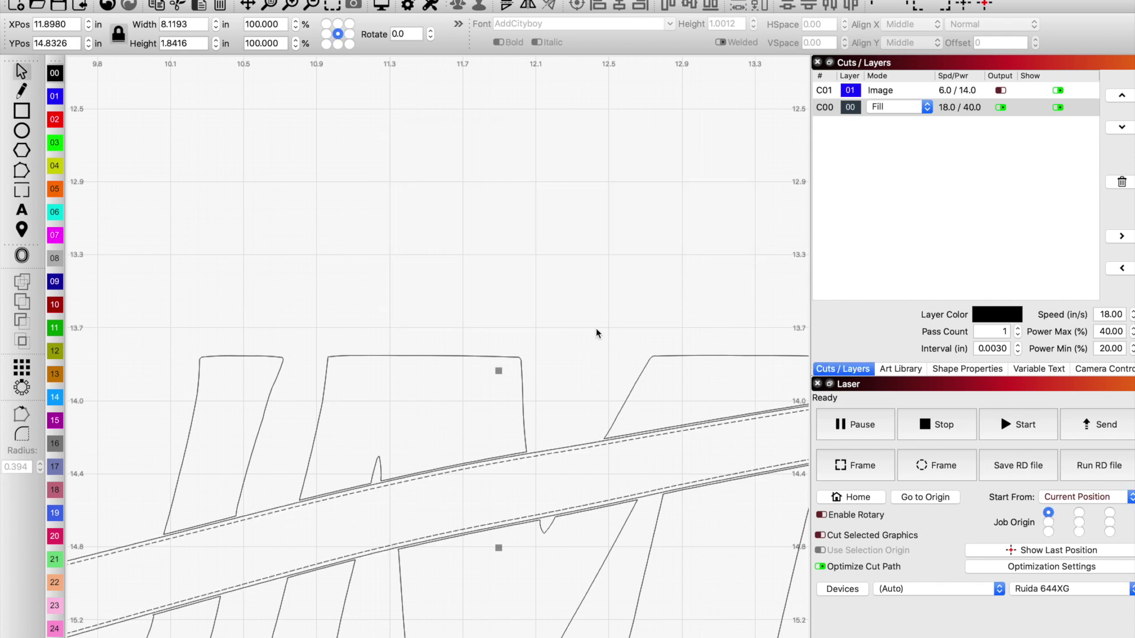
{"action": "scroll", "coordinate": [597, 335], "scroll_direction": "down", "scroll_amount": 2}
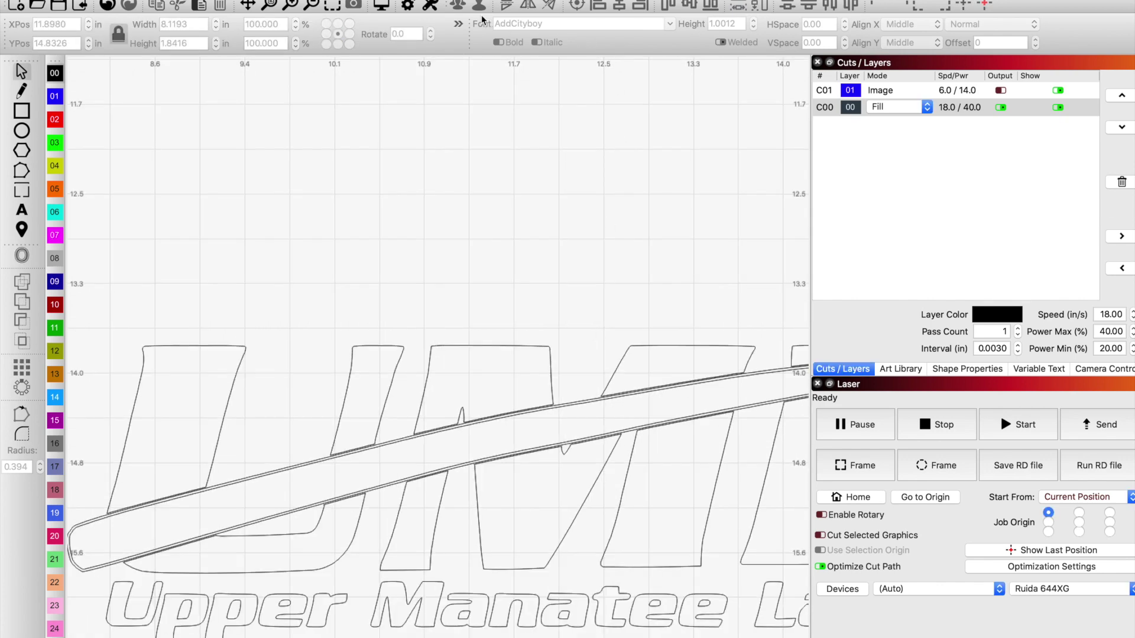
{"action": "left_click", "coordinate": [381, 7]}
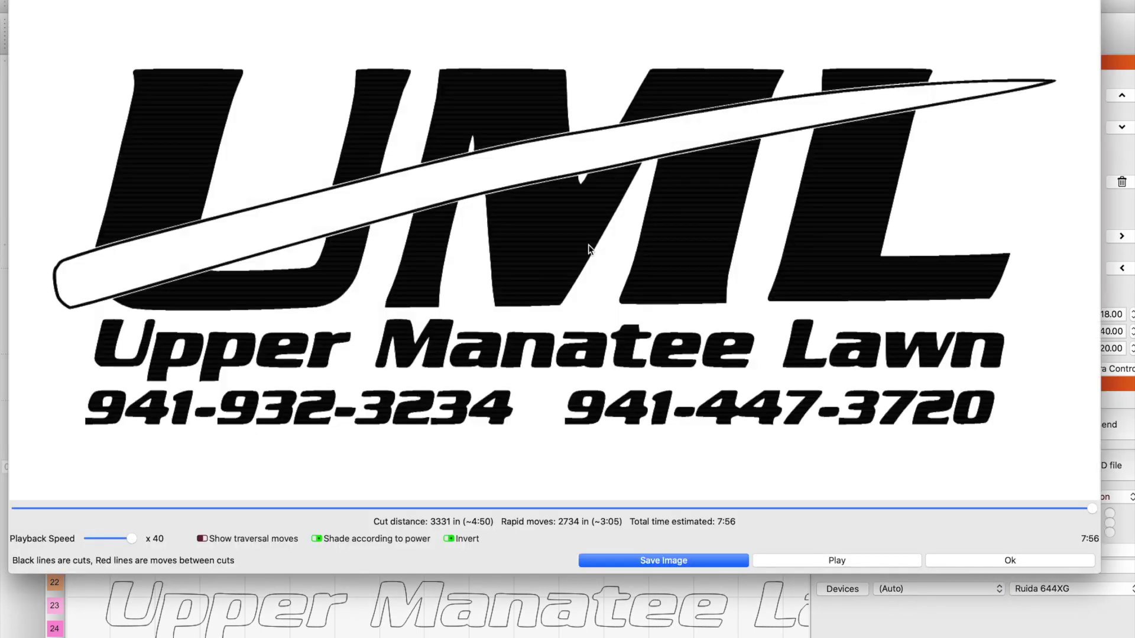
{"action": "scroll", "coordinate": [588, 286], "scroll_direction": "down", "scroll_amount": 3}
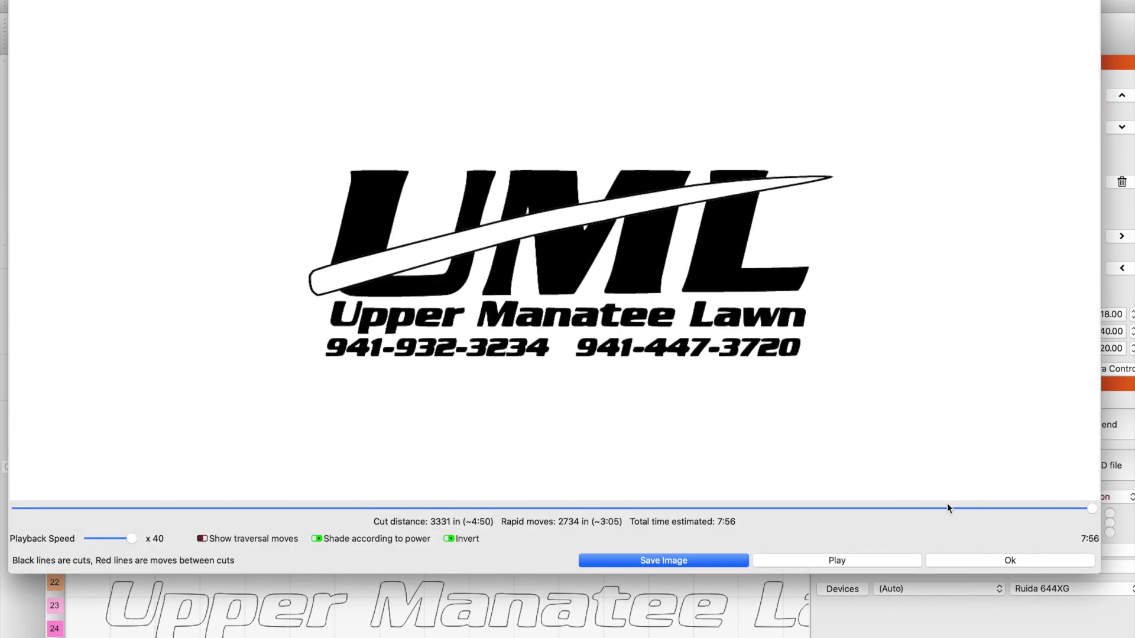
{"action": "left_click", "coordinate": [1011, 558]}
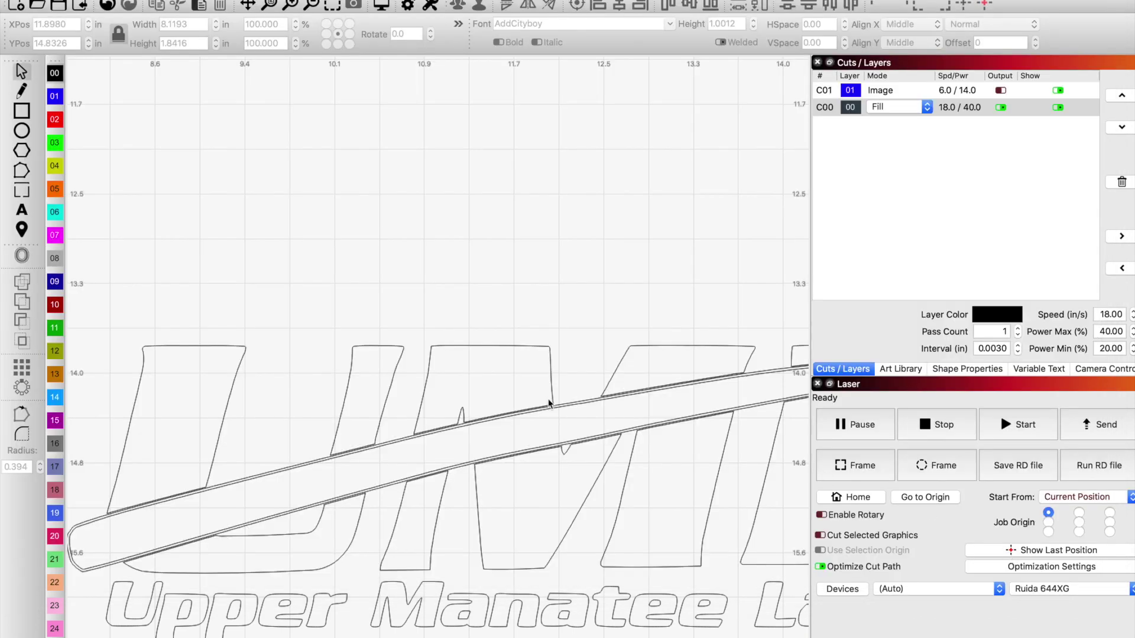
{"action": "left_click", "coordinate": [407, 443]}
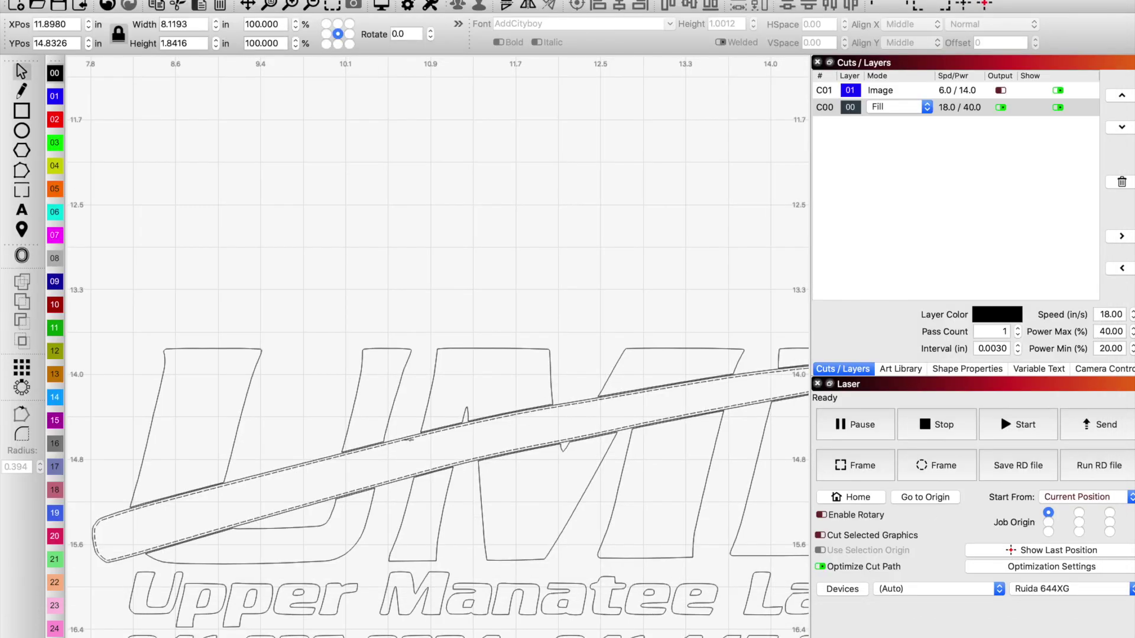
{"action": "left_click", "coordinate": [408, 440]}
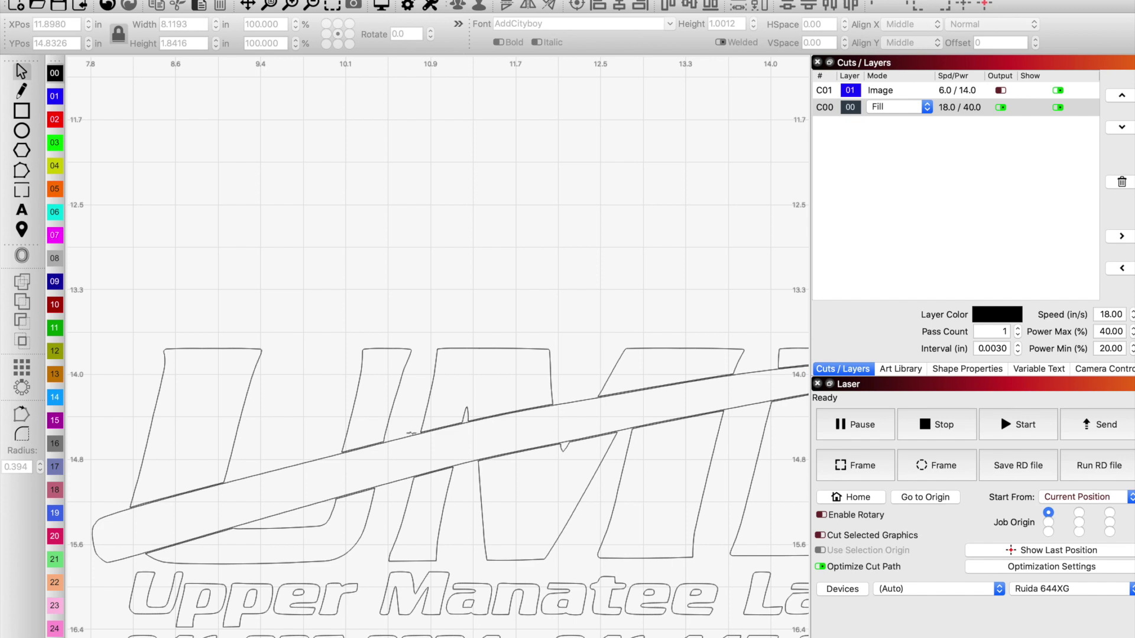
{"action": "scroll", "coordinate": [408, 435], "scroll_direction": "down", "scroll_amount": 4}
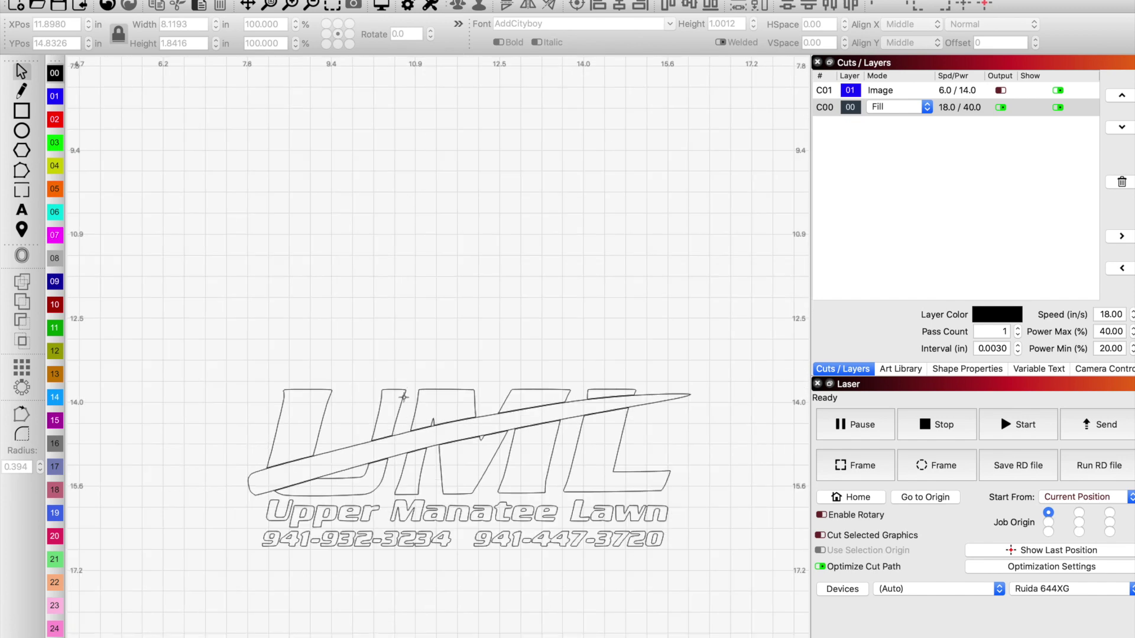
- Apply a 0.02 in Inward Round offset to the UML letters and check it in Preview
{"action": "left_click", "coordinate": [404, 397]}
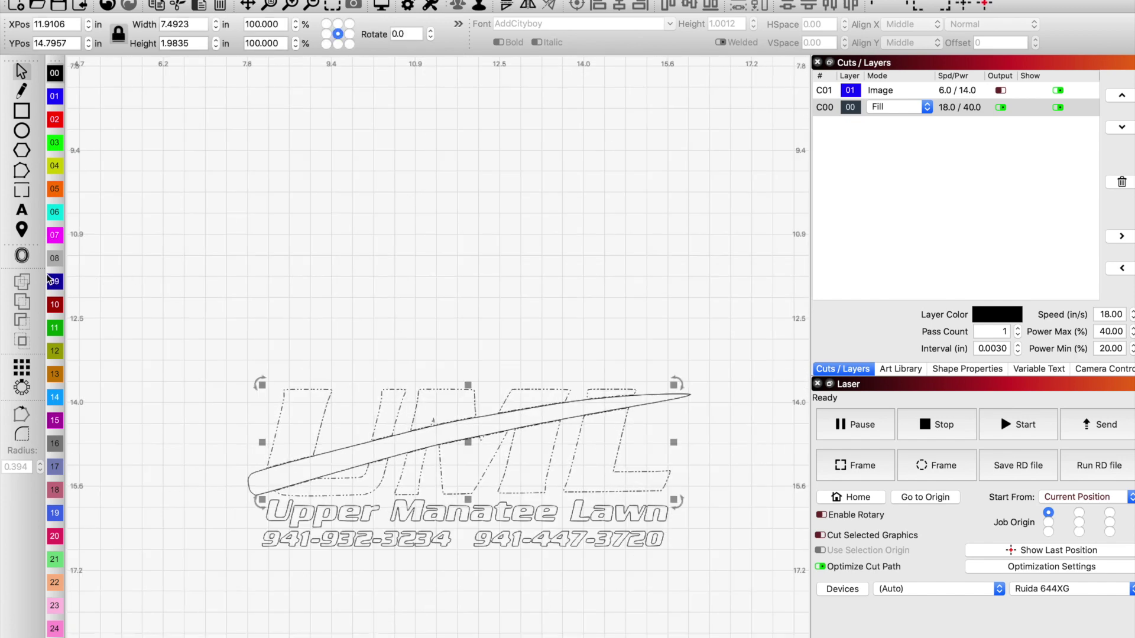
{"action": "left_click", "coordinate": [21, 255]}
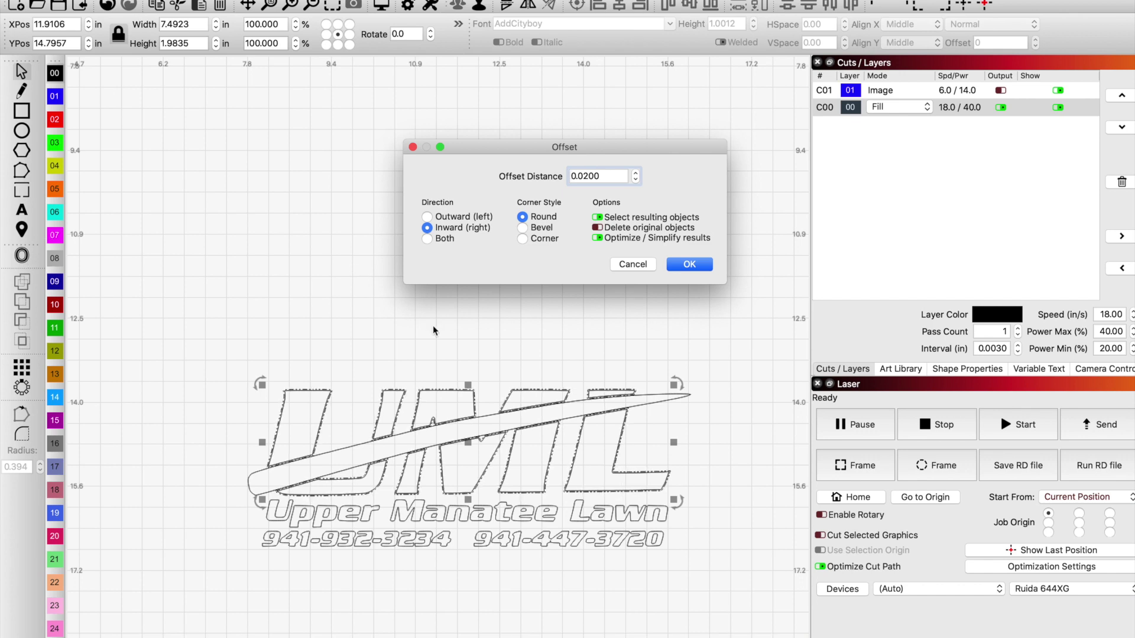
{"action": "left_click", "coordinate": [692, 264]}
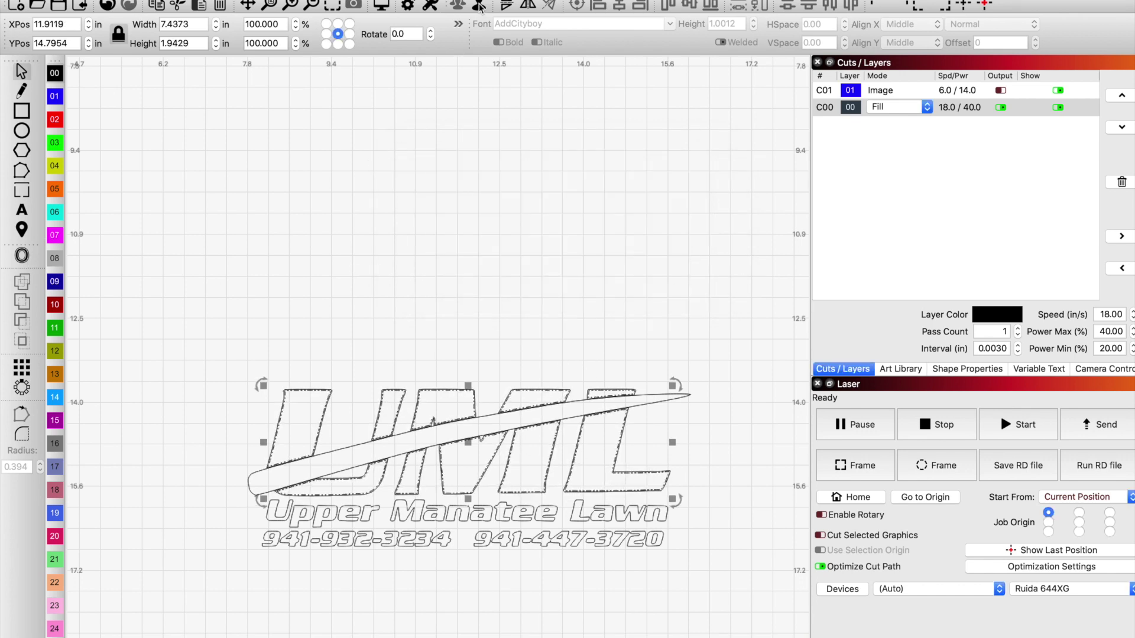
{"action": "left_click", "coordinate": [380, 6]}
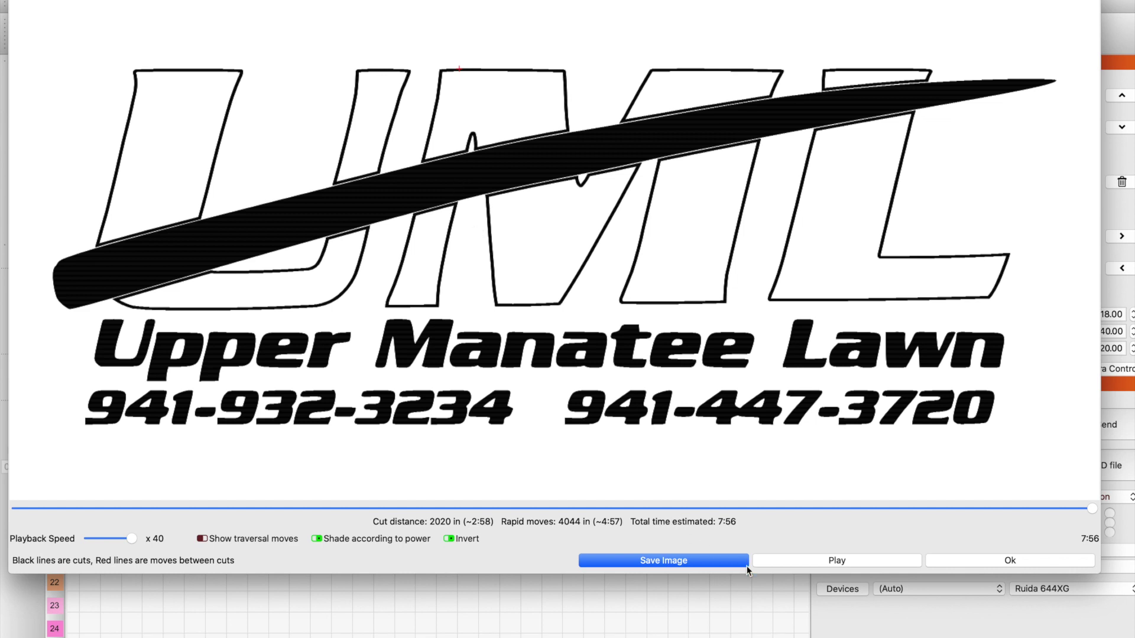
{"action": "left_click", "coordinate": [995, 559]}
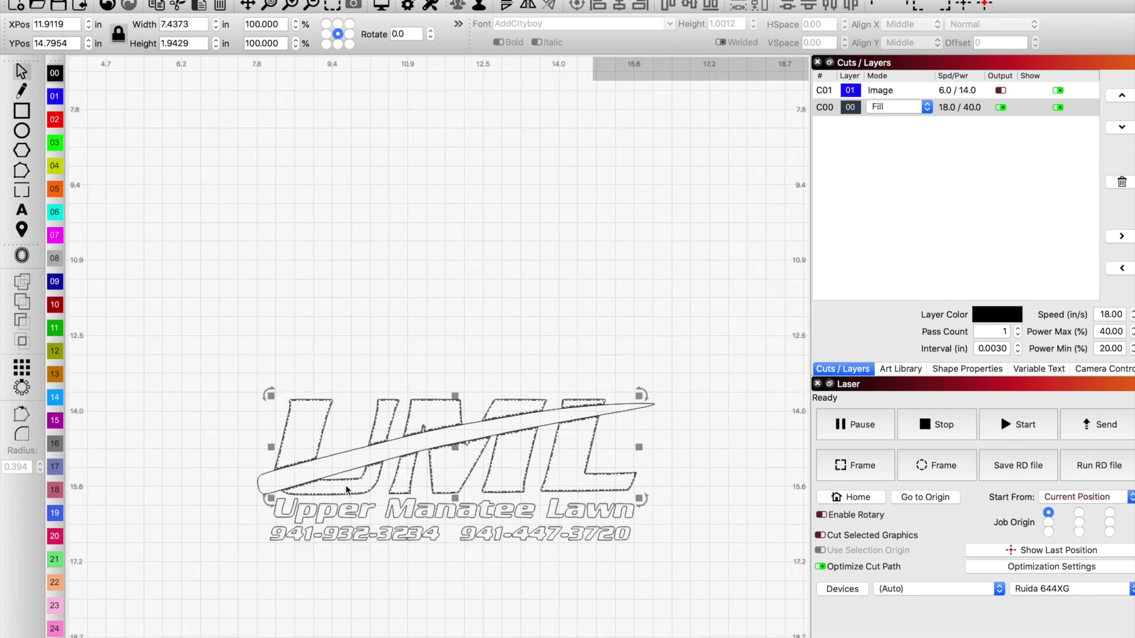
- Duplicate the whole logo with both text lines and place the copy above the original
{"action": "left_click_drag", "start_coordinate": [685, 360], "coordinate": [206, 559]}
{"action": "key", "text": "ctrl+v"}
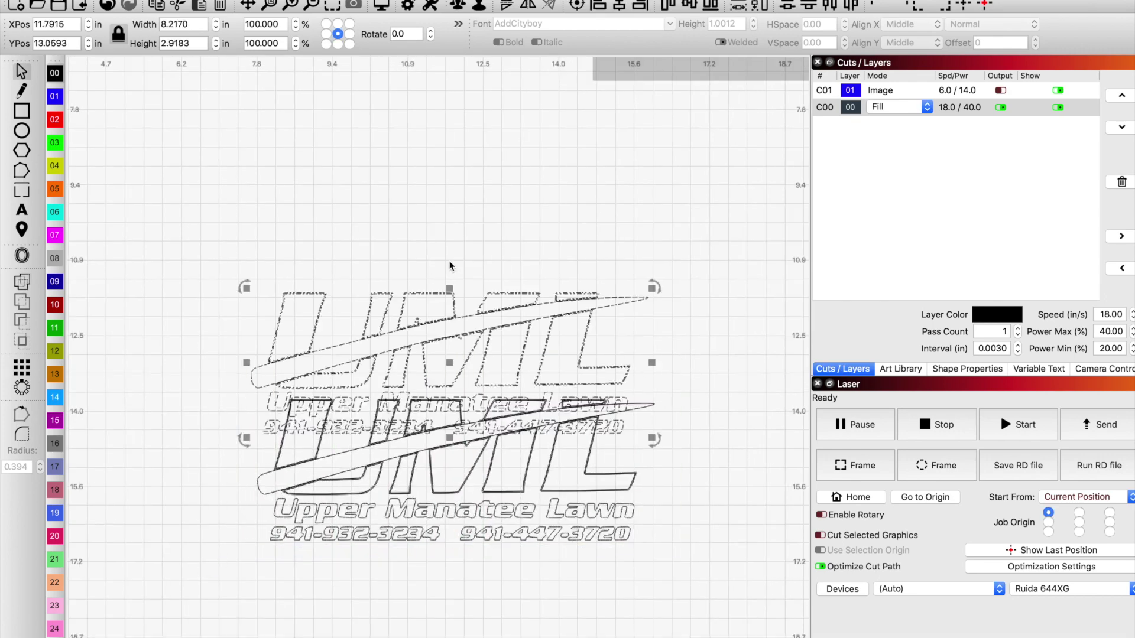
{"action": "left_click_drag", "start_coordinate": [463, 364], "coordinate": [479, 318]}
{"action": "left_click", "coordinate": [440, 391]}
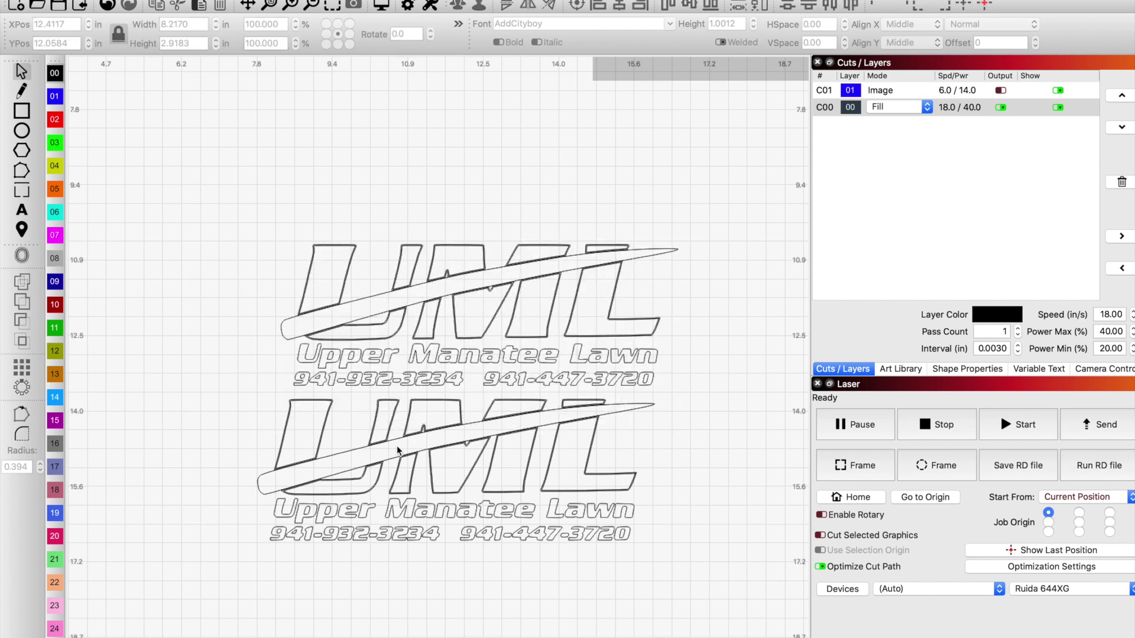
- Apply an inward offset to the lower logo's grass blade line
{"action": "scroll", "coordinate": [340, 459], "scroll_direction": "up", "scroll_amount": 3}
{"action": "left_click", "coordinate": [307, 460]}
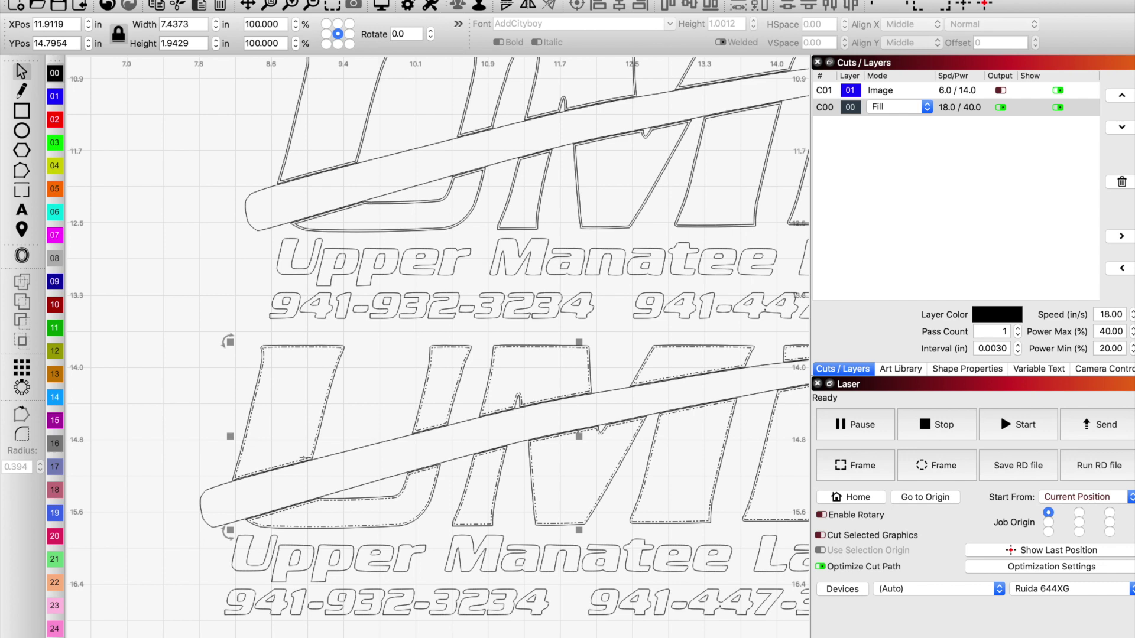
{"action": "scroll", "coordinate": [307, 459], "scroll_direction": "up", "scroll_amount": 5}
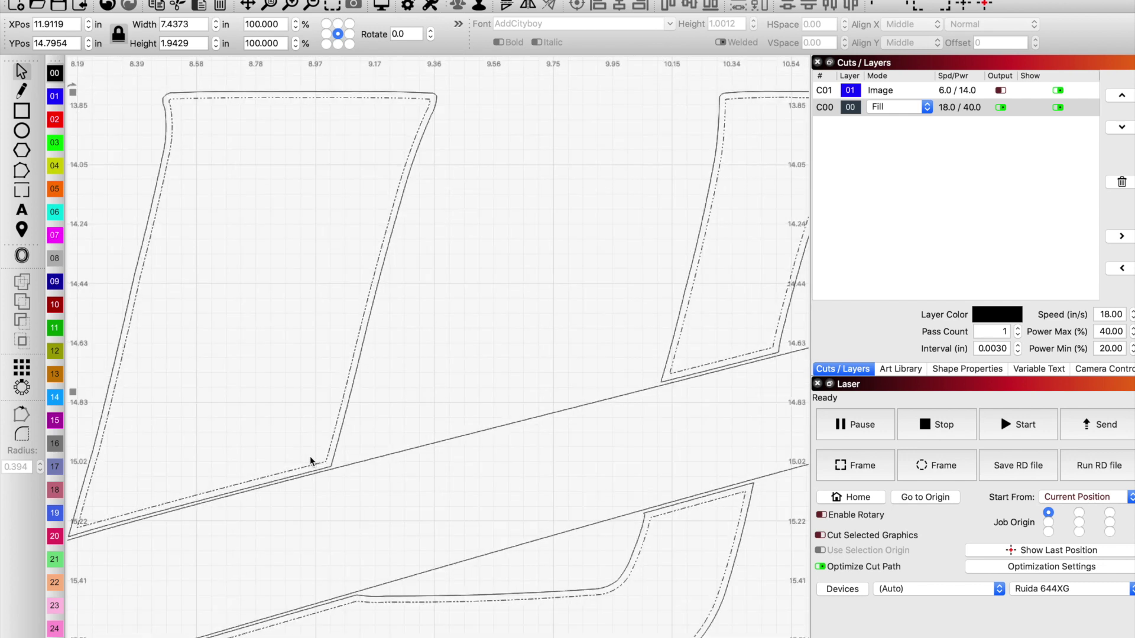
{"action": "left_click", "coordinate": [310, 456]}
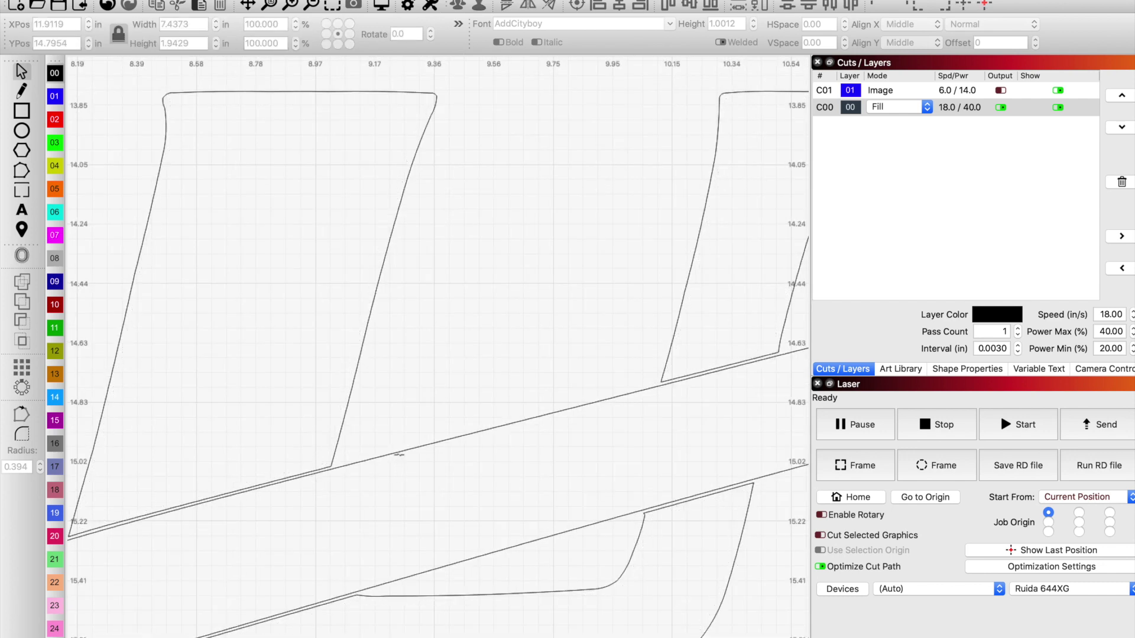
{"action": "left_click", "coordinate": [398, 461]}
{"action": "left_click", "coordinate": [22, 255]}
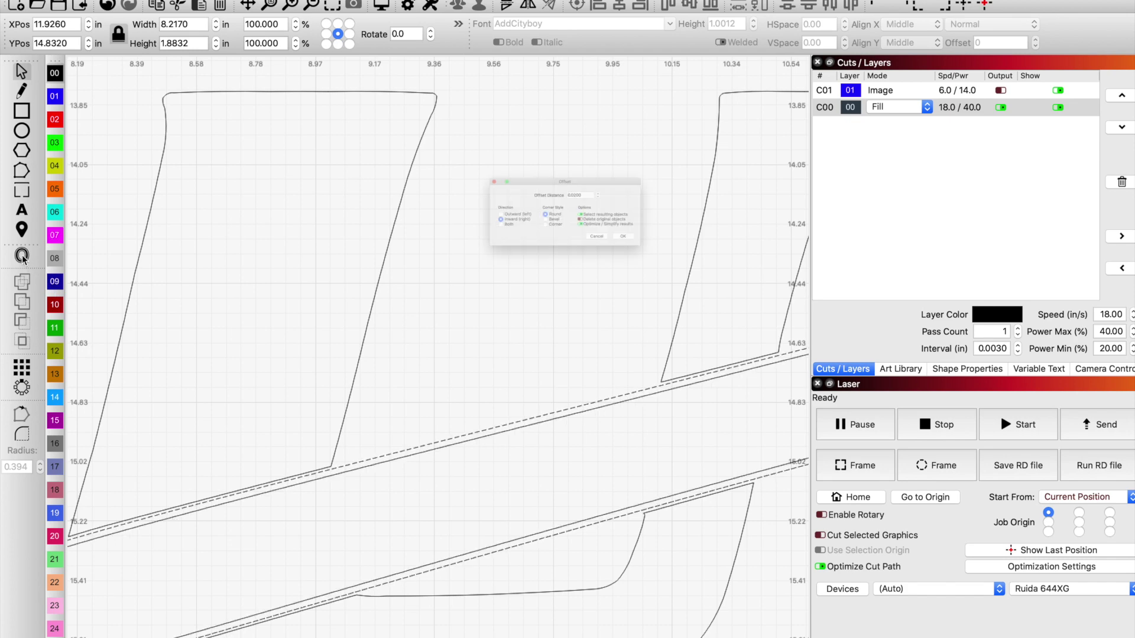
{"action": "left_click", "coordinate": [687, 263]}
{"action": "scroll", "coordinate": [635, 324], "scroll_direction": "down", "scroll_amount": 6}
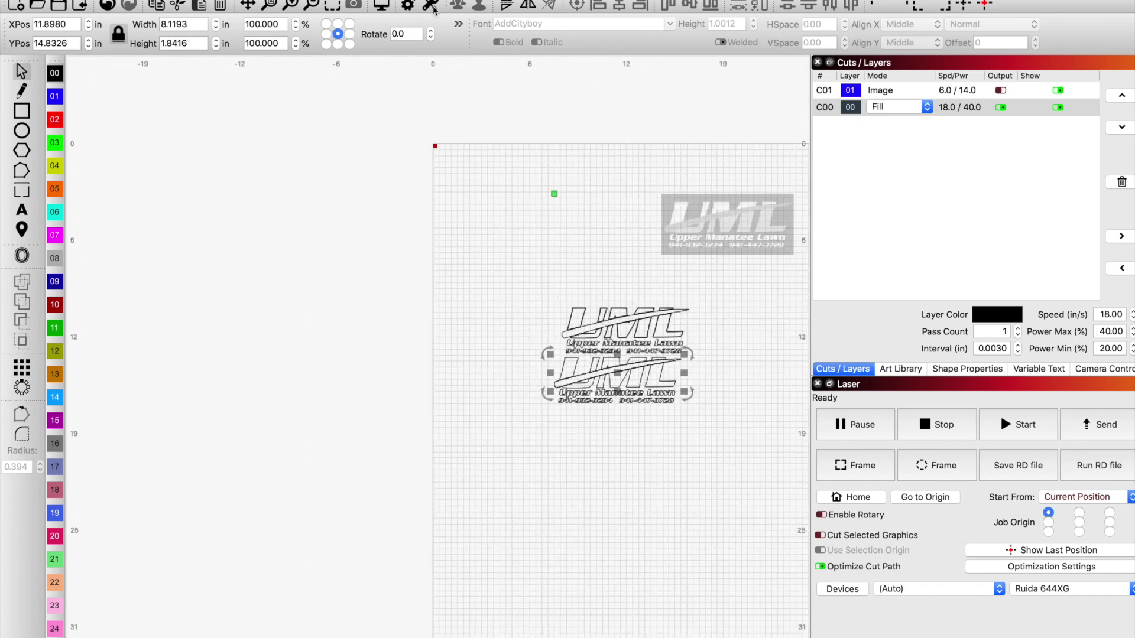
{"action": "left_click", "coordinate": [382, 7]}
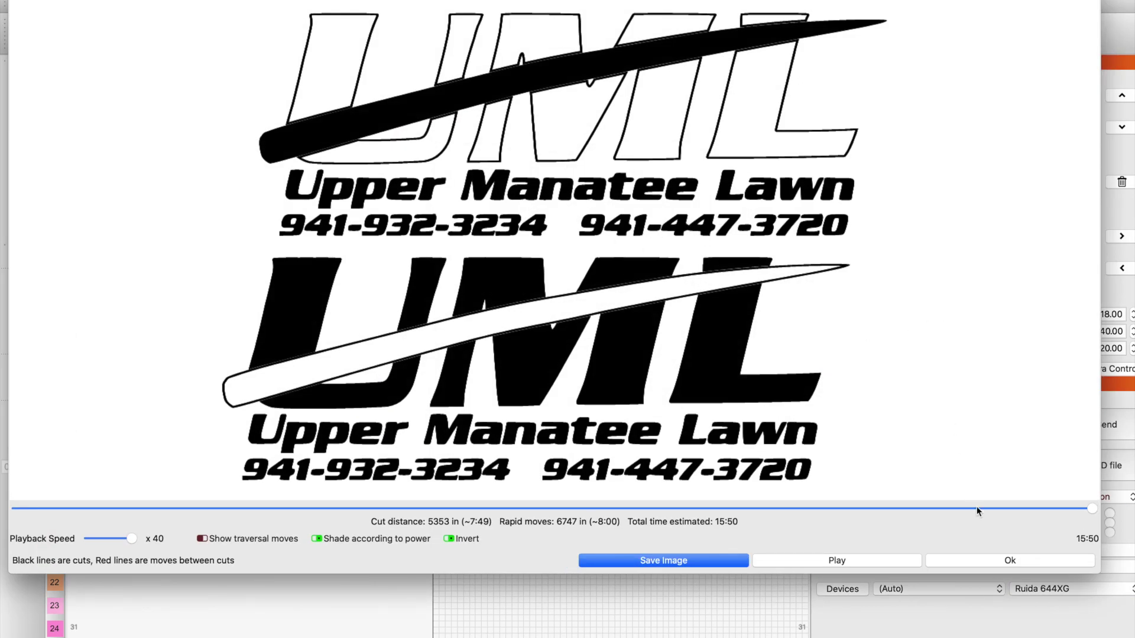
{"action": "left_click", "coordinate": [988, 558]}
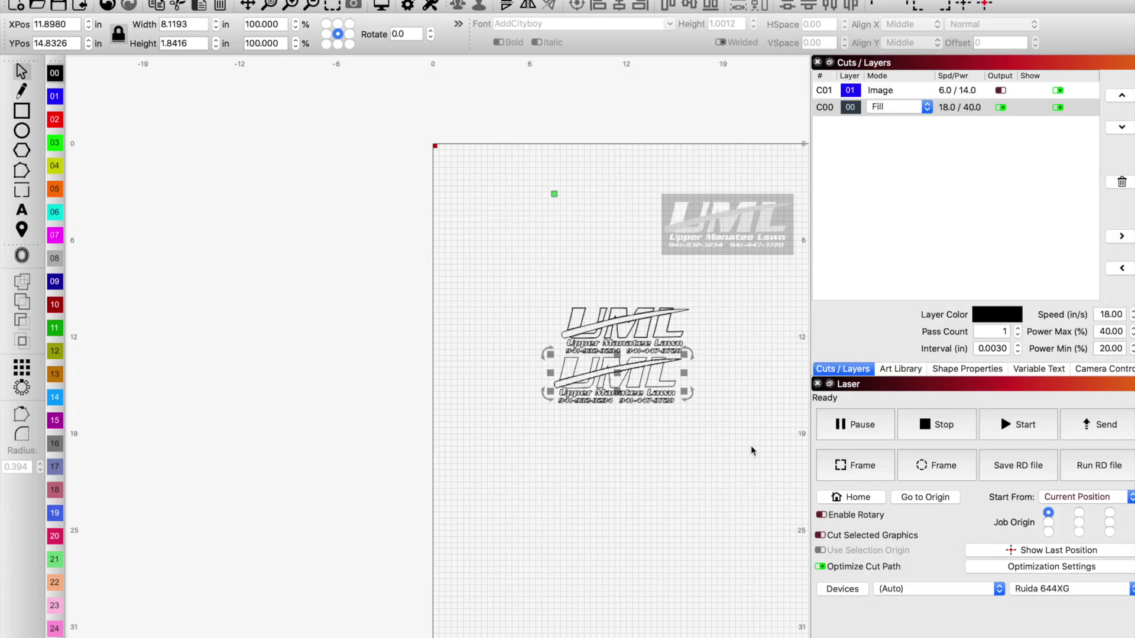
- Move the C01 logo image below the two traced logo variants and zoom to check
{"action": "left_click_drag", "start_coordinate": [760, 222], "coordinate": [616, 483]}
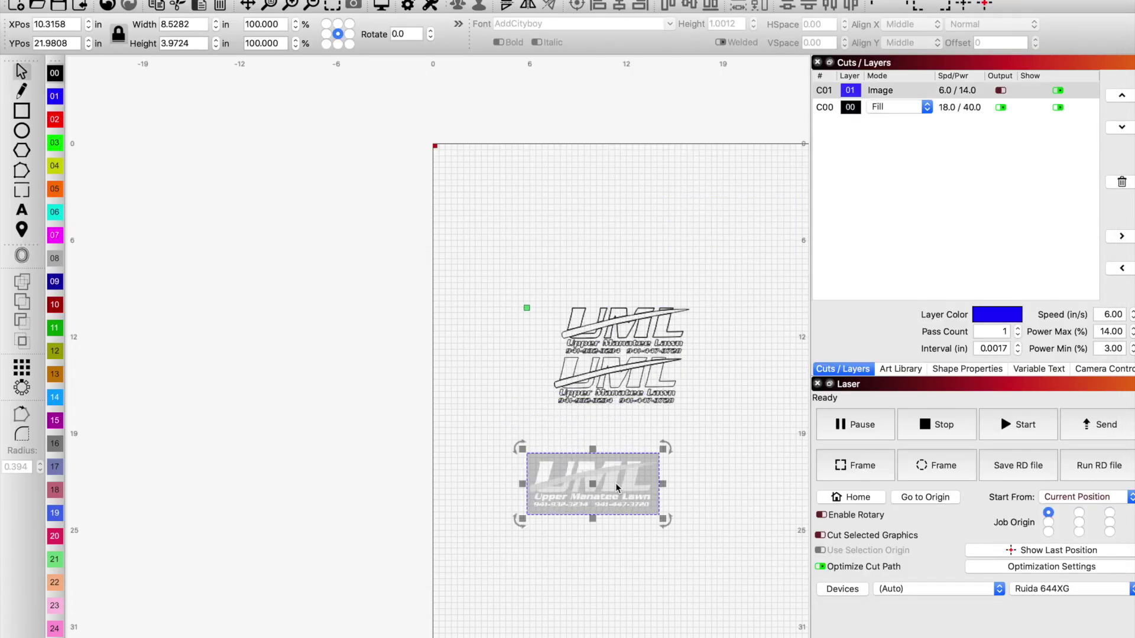
{"action": "scroll", "coordinate": [613, 485], "scroll_direction": "up", "scroll_amount": 5}
{"action": "scroll", "coordinate": [522, 470], "scroll_direction": "down", "scroll_amount": 1}
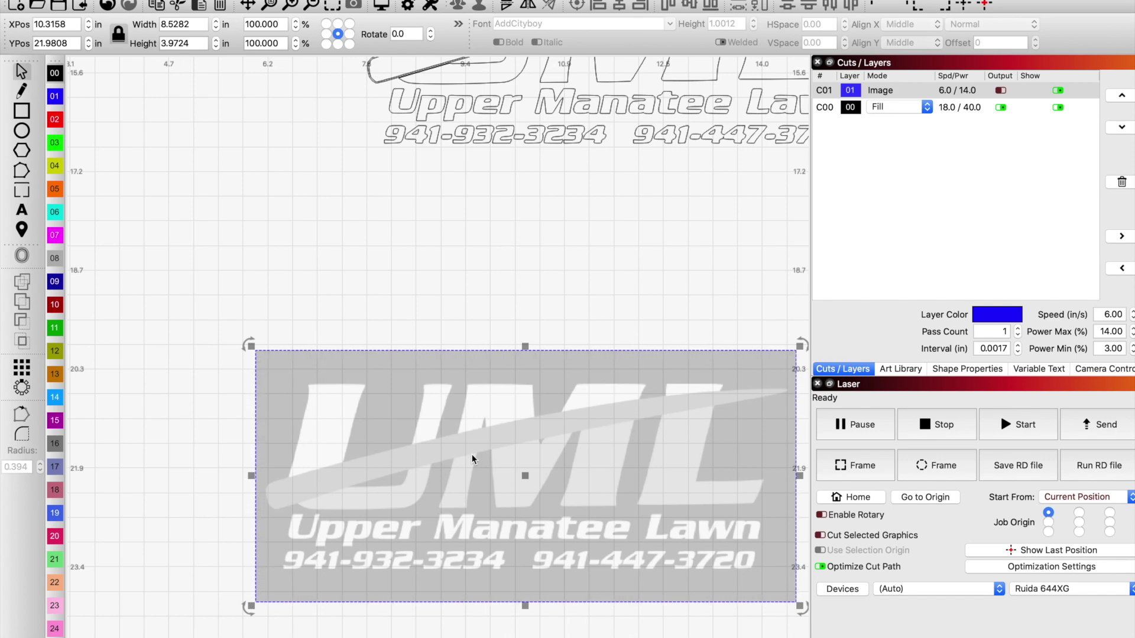
{"action": "scroll", "coordinate": [477, 450], "scroll_direction": "down", "scroll_amount": 3}
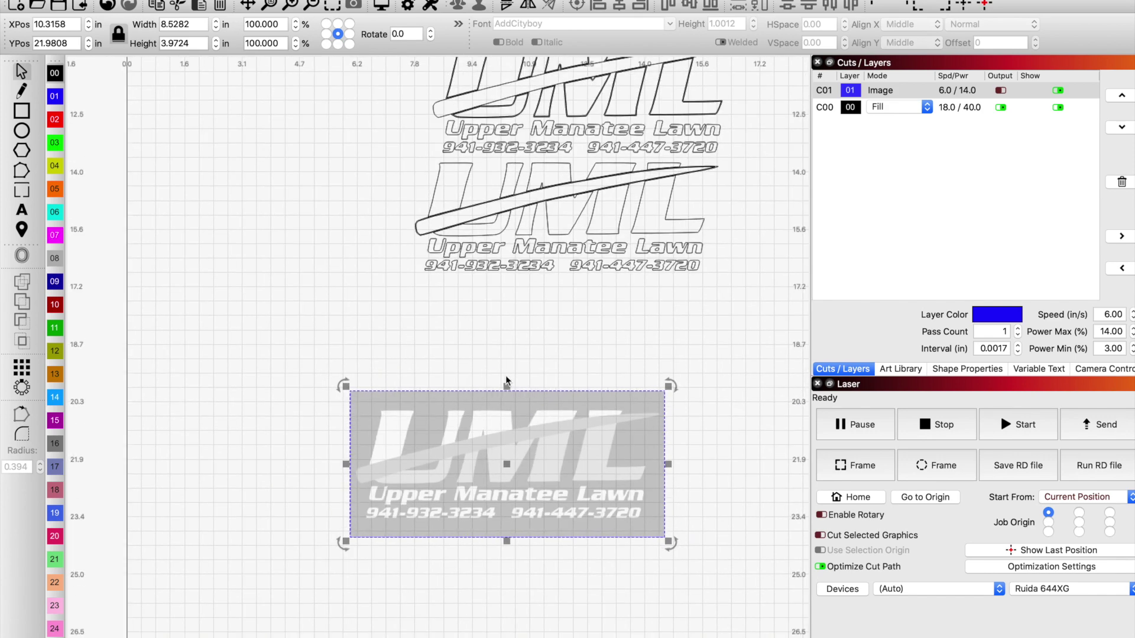
{"action": "scroll", "coordinate": [552, 270], "scroll_direction": "down", "scroll_amount": 1}
{"action": "scroll", "coordinate": [560, 232], "scroll_direction": "up", "scroll_amount": 3}
{"action": "scroll", "coordinate": [544, 267], "scroll_direction": "down", "scroll_amount": 1}
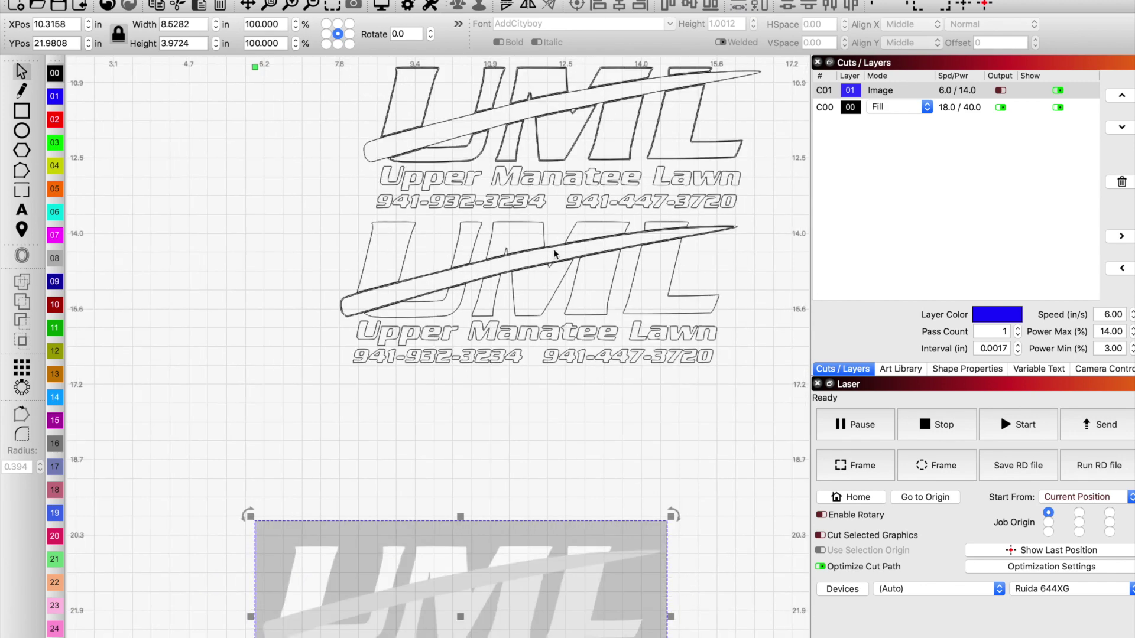
{"action": "scroll", "coordinate": [545, 253], "scroll_direction": "down", "scroll_amount": 3}
{"action": "scroll", "coordinate": [526, 155], "scroll_direction": "up", "scroll_amount": 3}
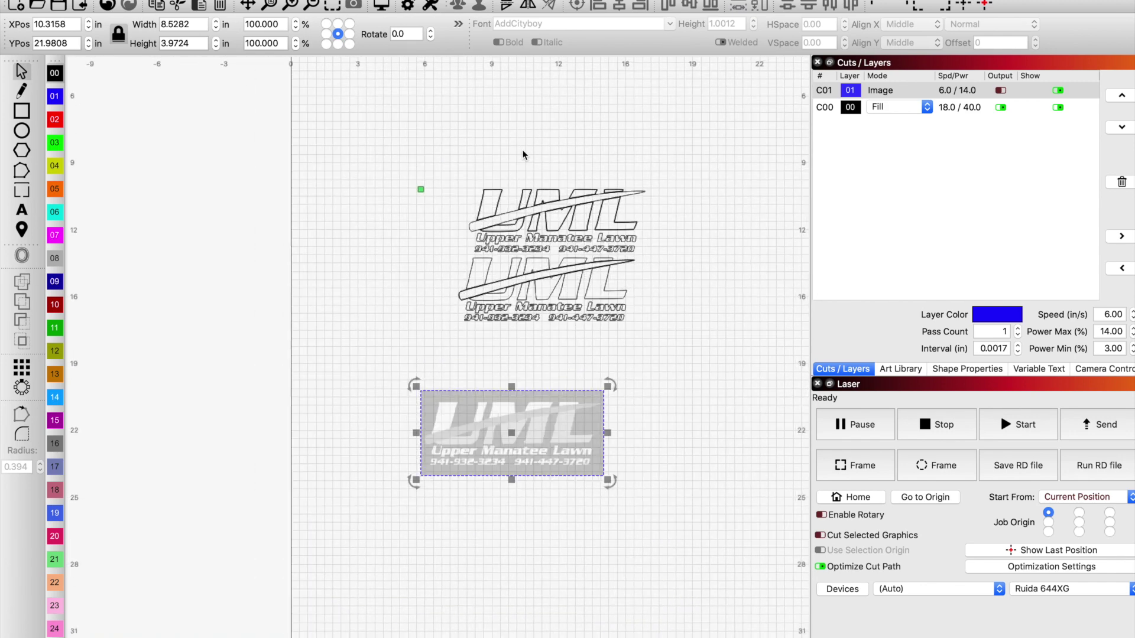